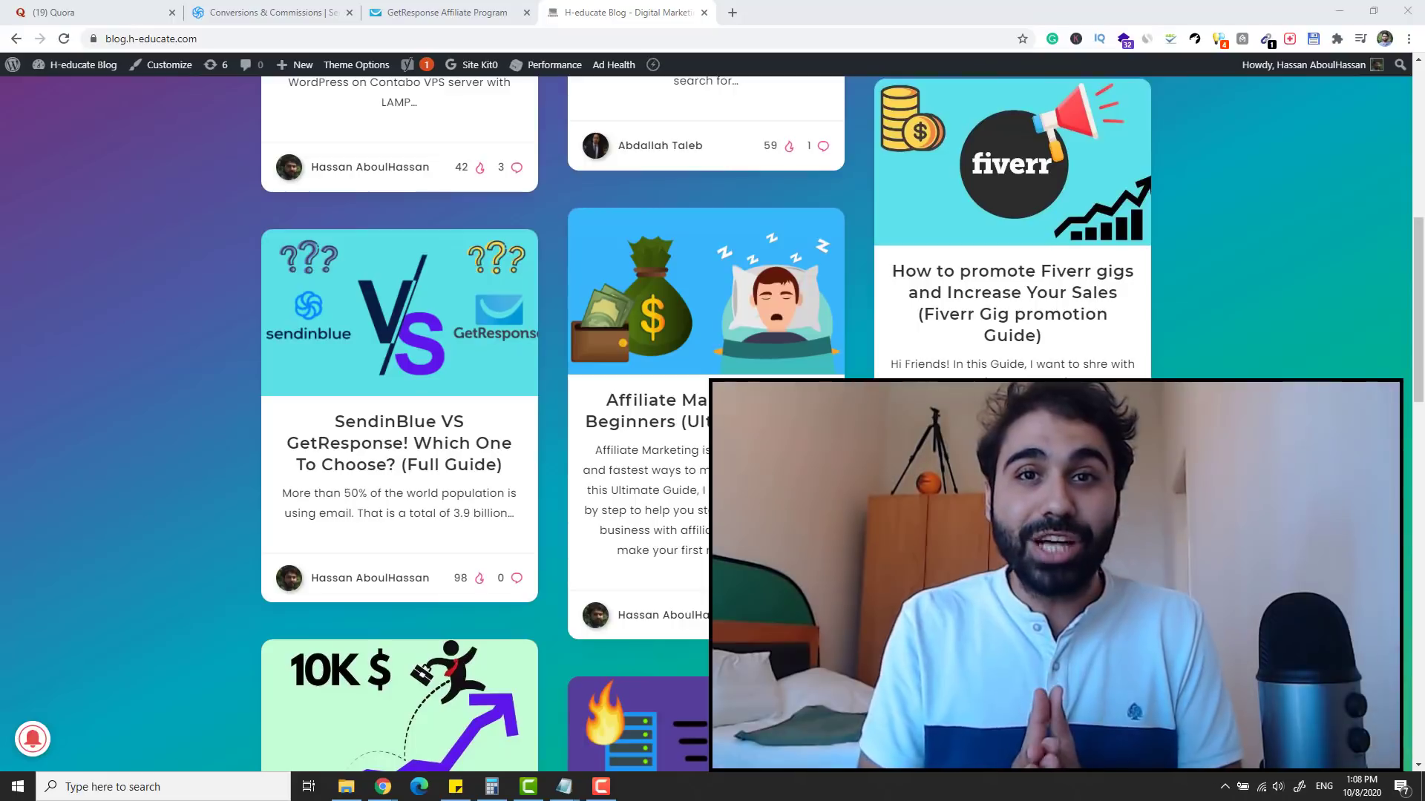
# Find the SendinBlue VS GetResponse guide on the blog and open it in a new tab
pyautogui.scroll(8, 1270, 300)
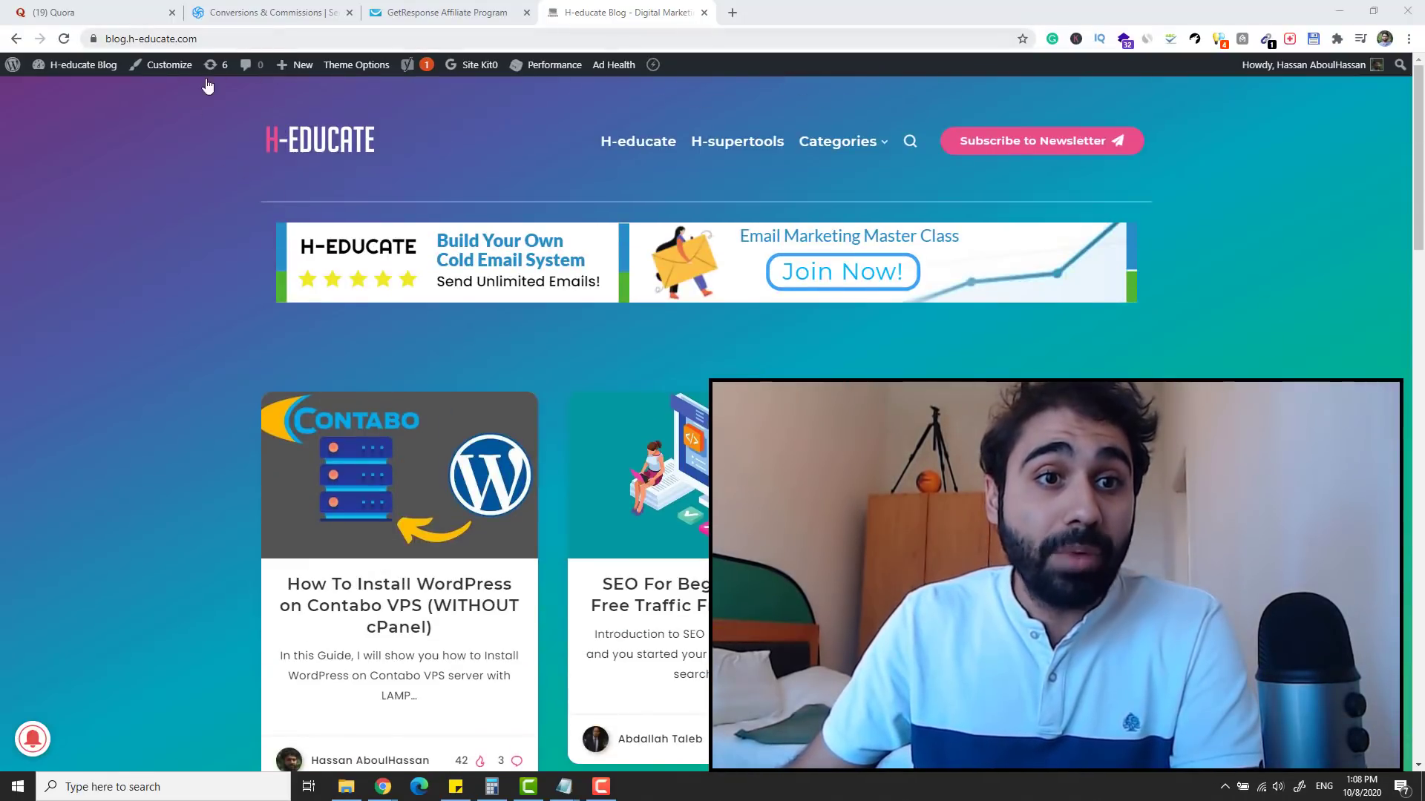
pyautogui.scroll(-9, 168, 183)
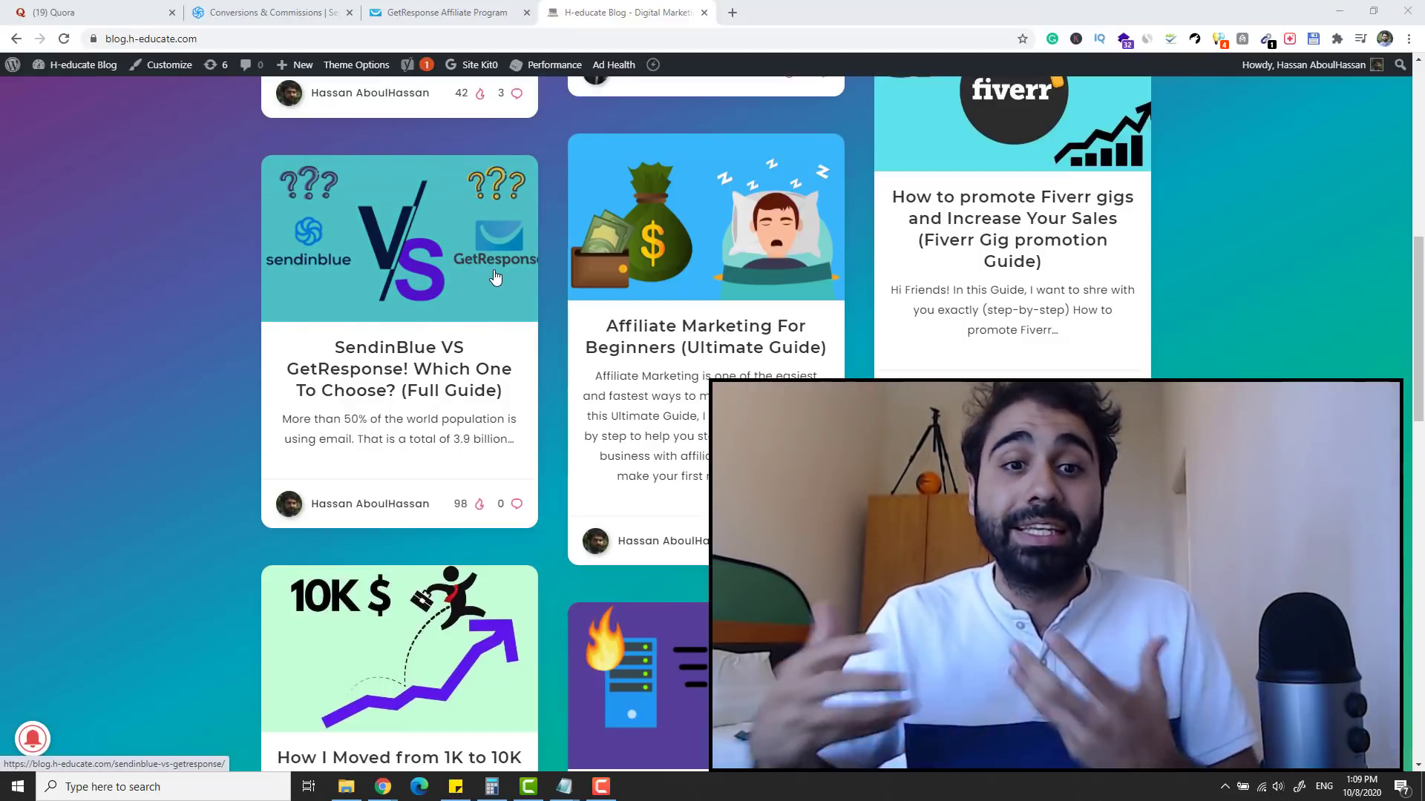
pyautogui.rightClick(375, 383)
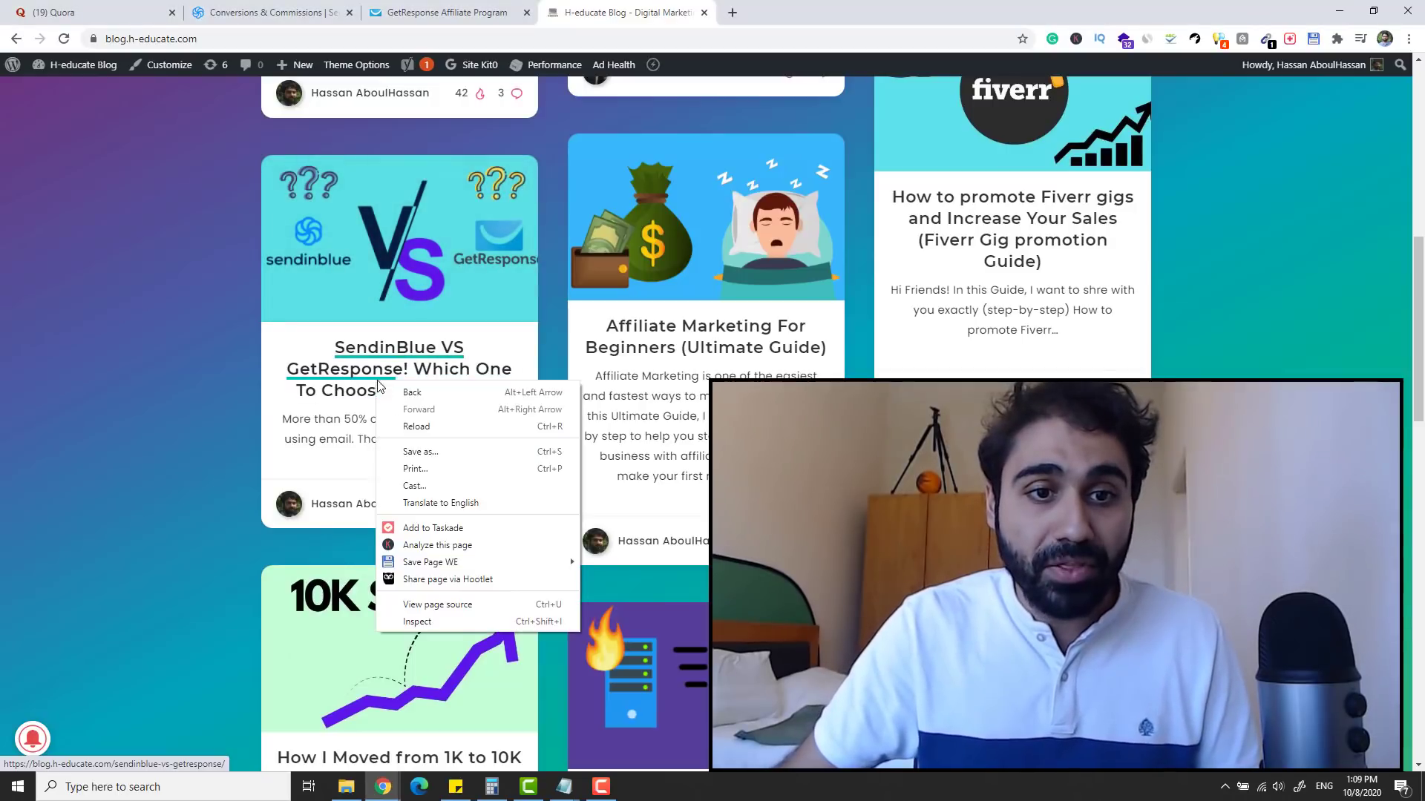
pyautogui.click(422, 393)
pyautogui.scroll(-4, 556, 423)
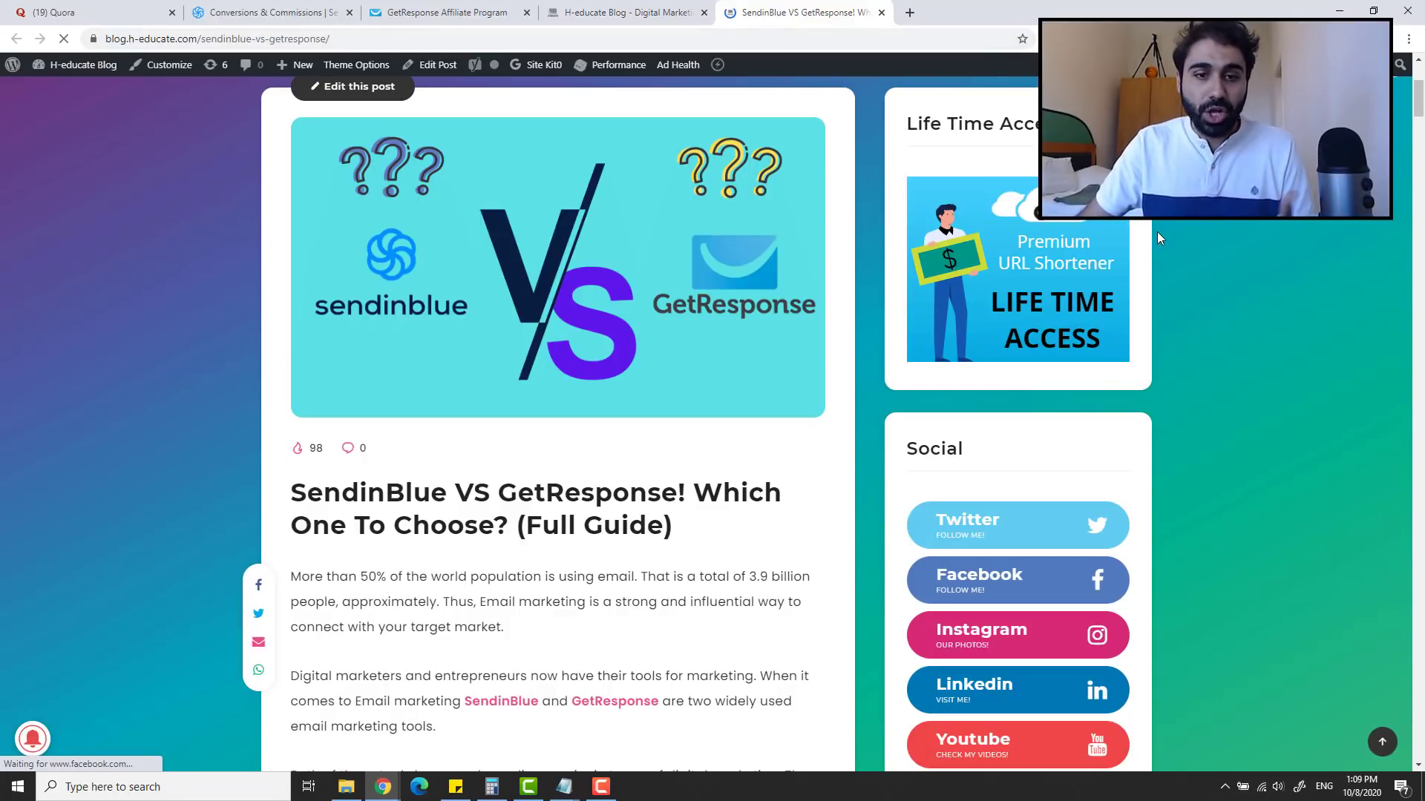
pyautogui.scroll(-5, 1155, 230)
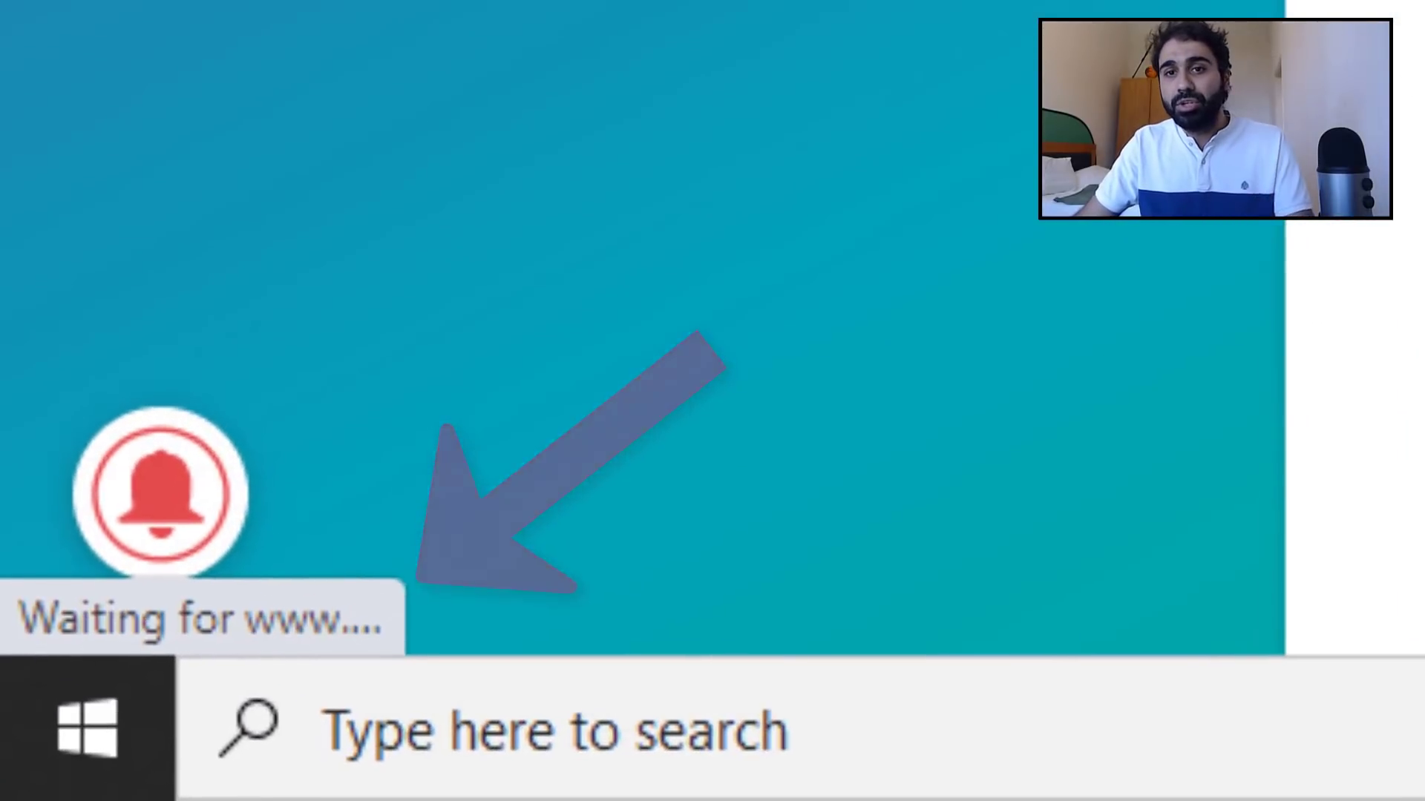
# Open the link shortener site l-ink.me in a new browser tab
pyautogui.click(909, 13)
pyautogui.write('l-ink.me')
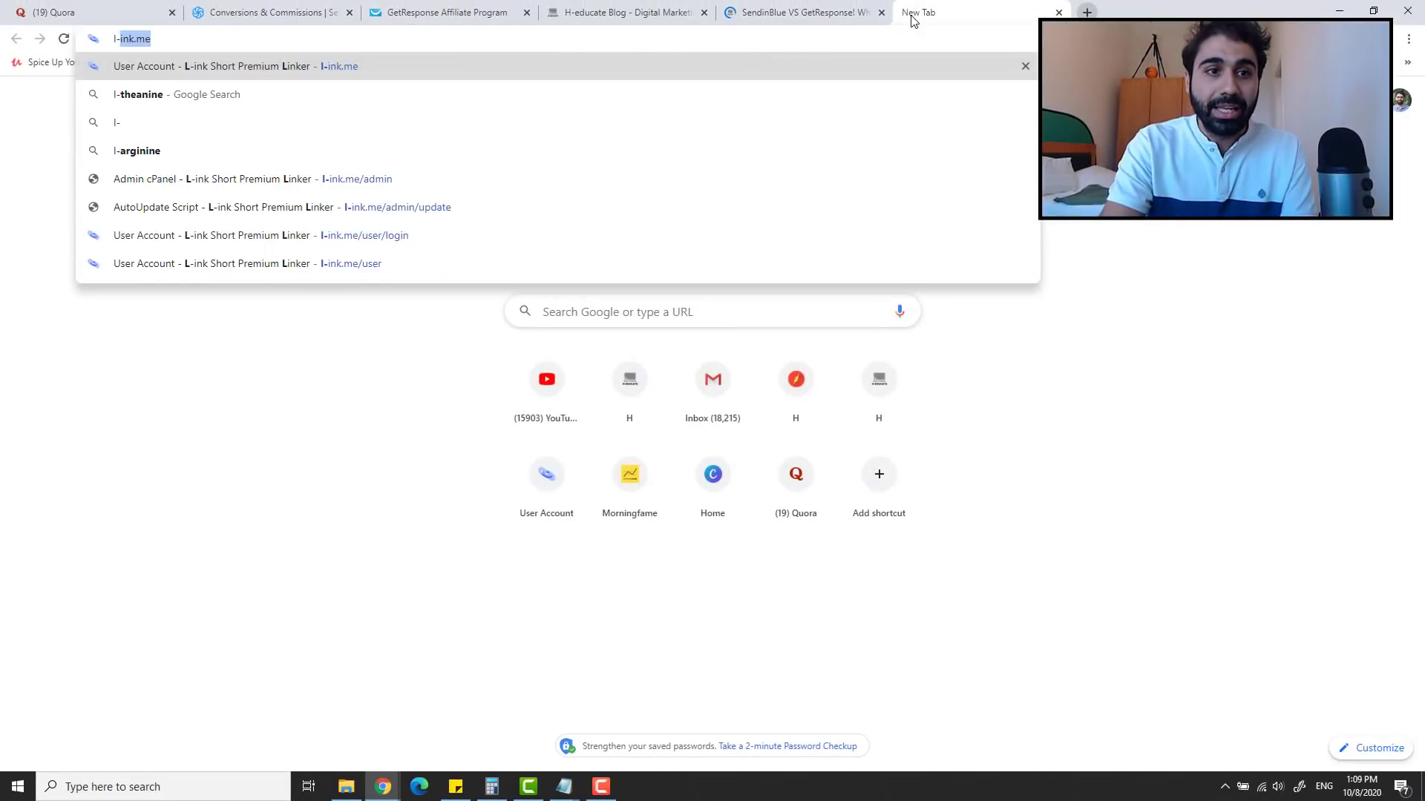
pyautogui.press('Return')
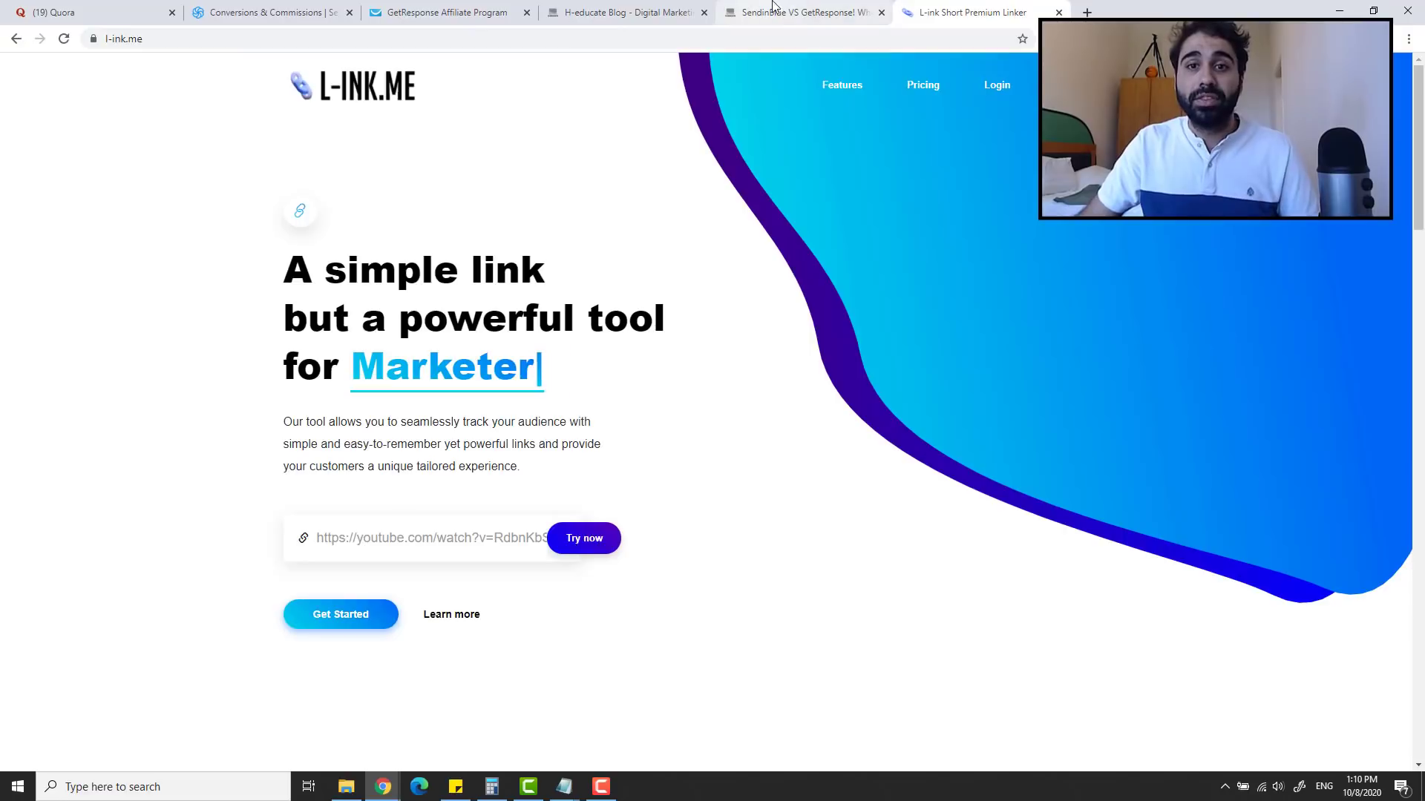
# Return to the SendinBlue VS GetResponse guide and review its affiliate links, core differences and feature comparison table
pyautogui.click(812, 15)
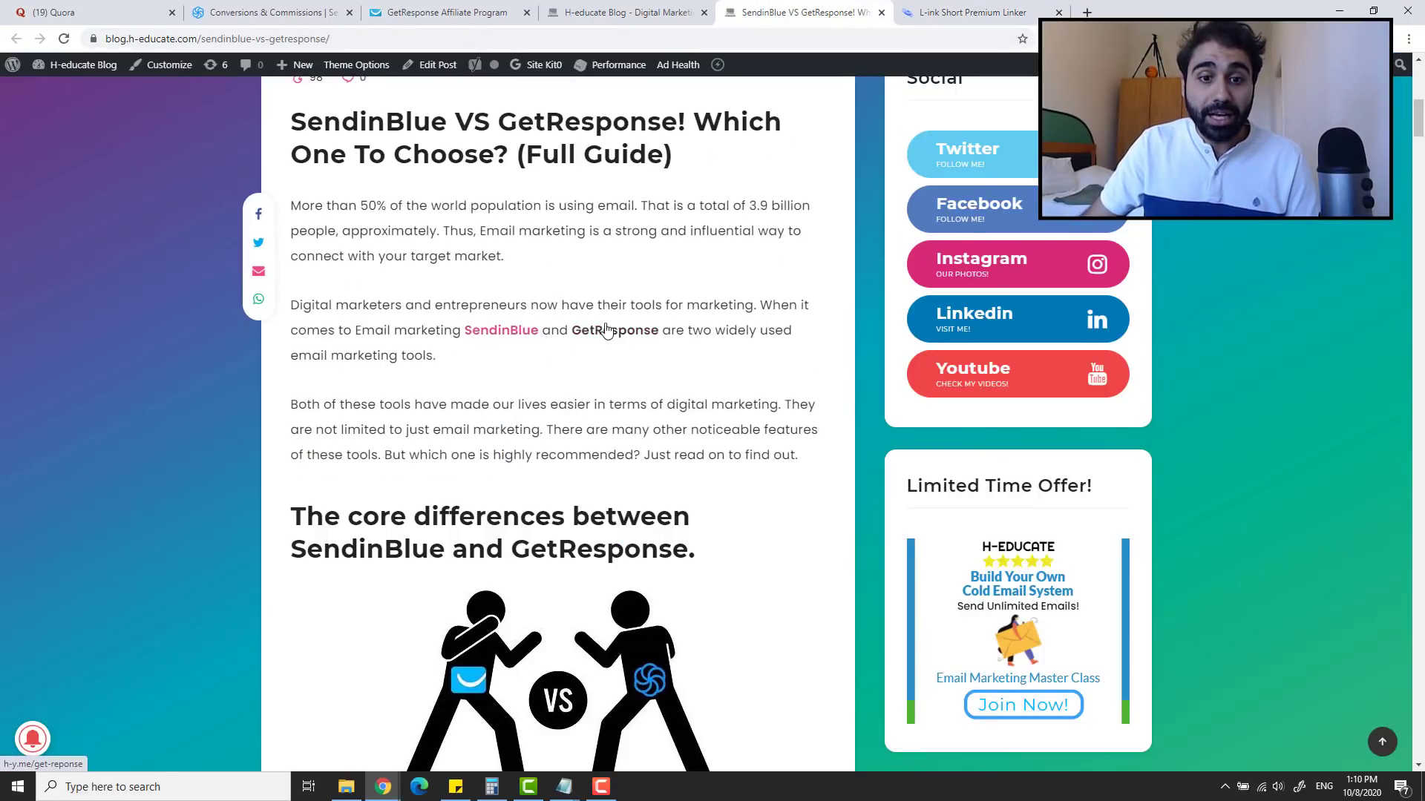
pyautogui.scroll(-7, 605, 329)
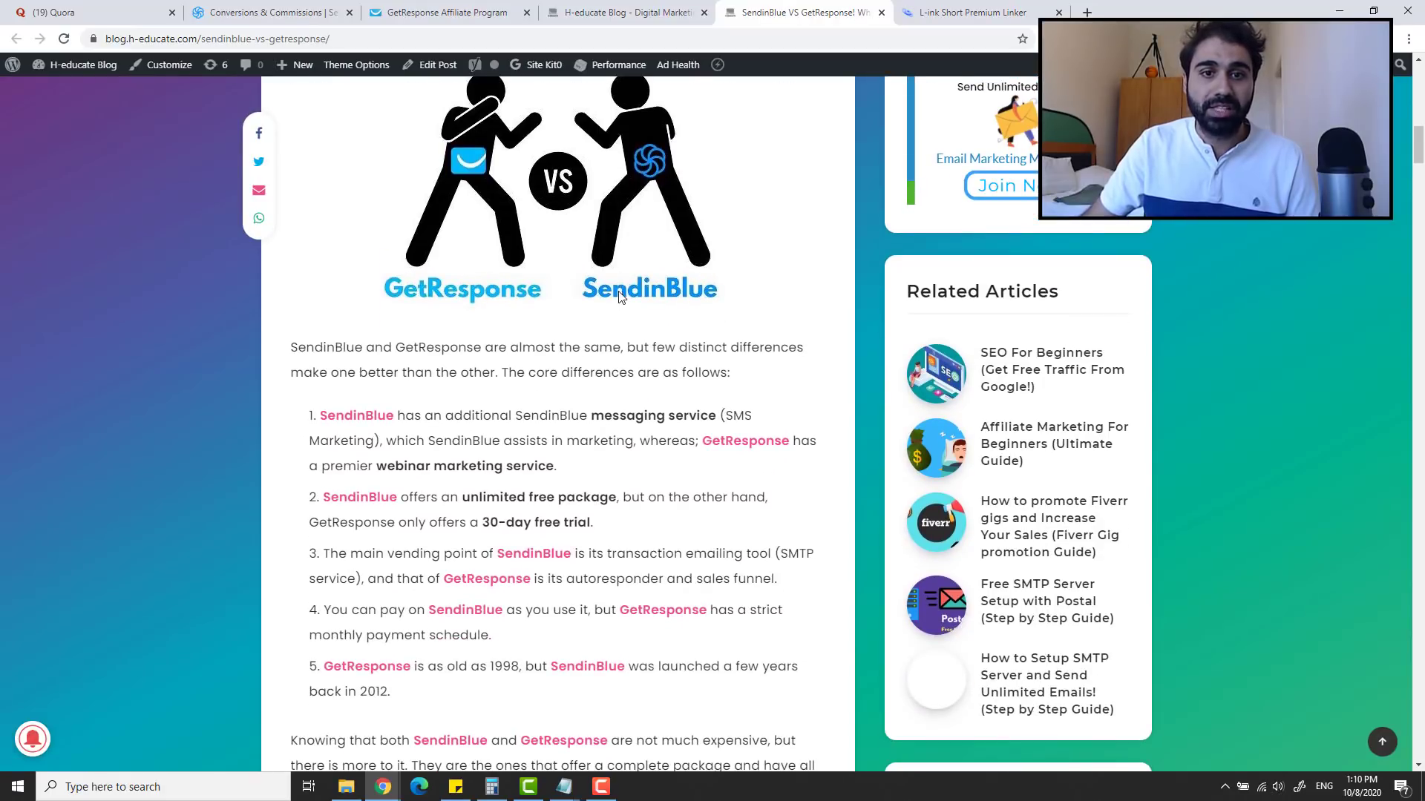
pyautogui.scroll(-5, 620, 296)
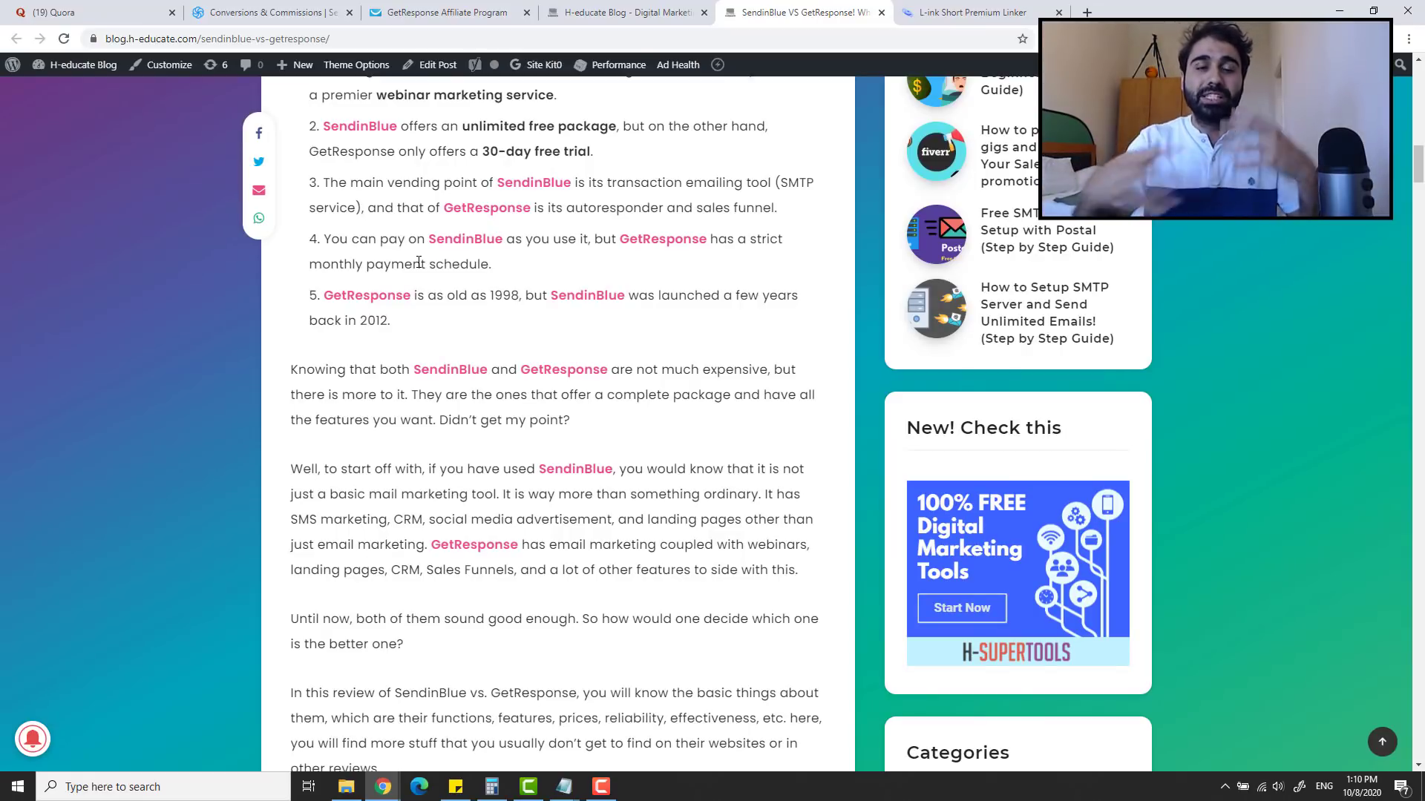
pyautogui.scroll(-9, 429, 330)
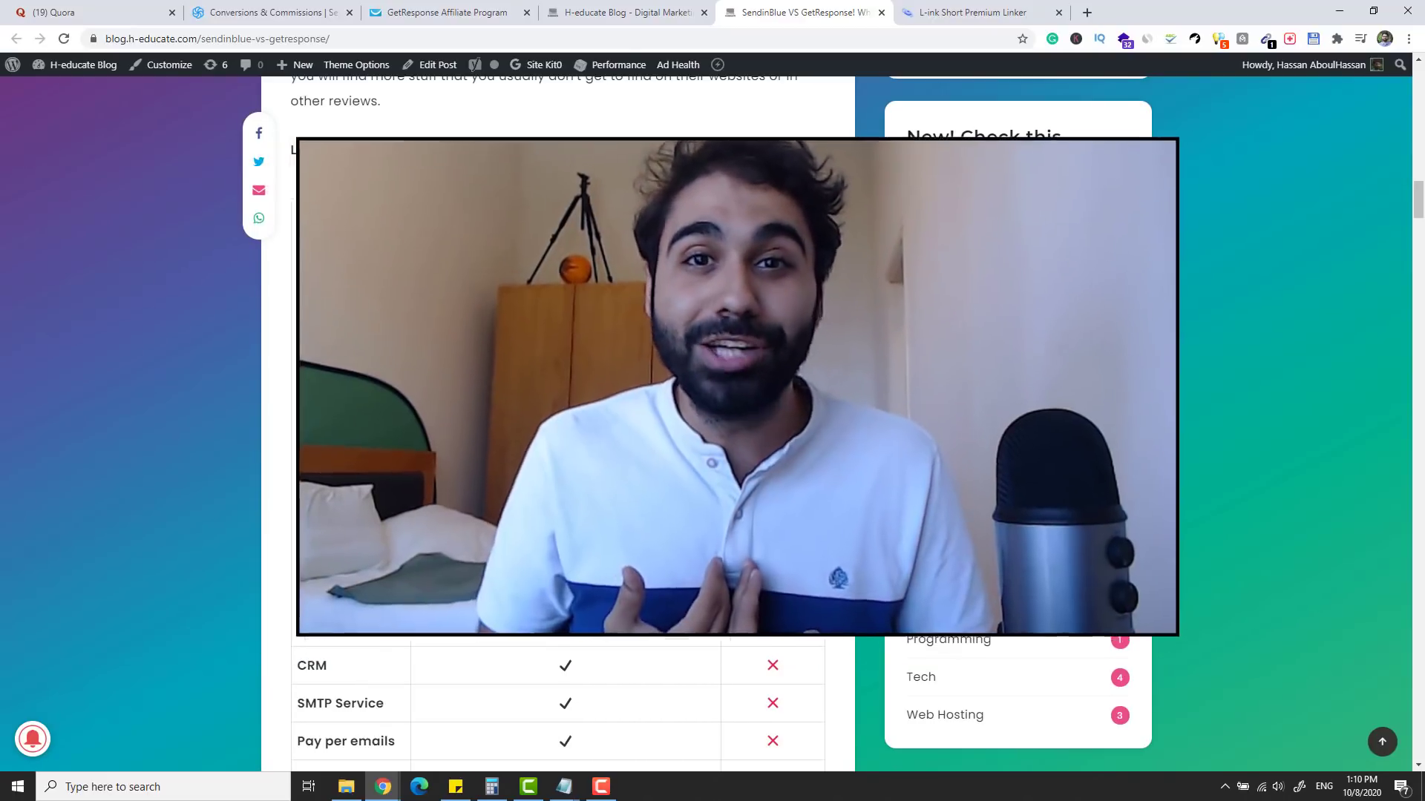
pyautogui.scroll(-5, 683, 222)
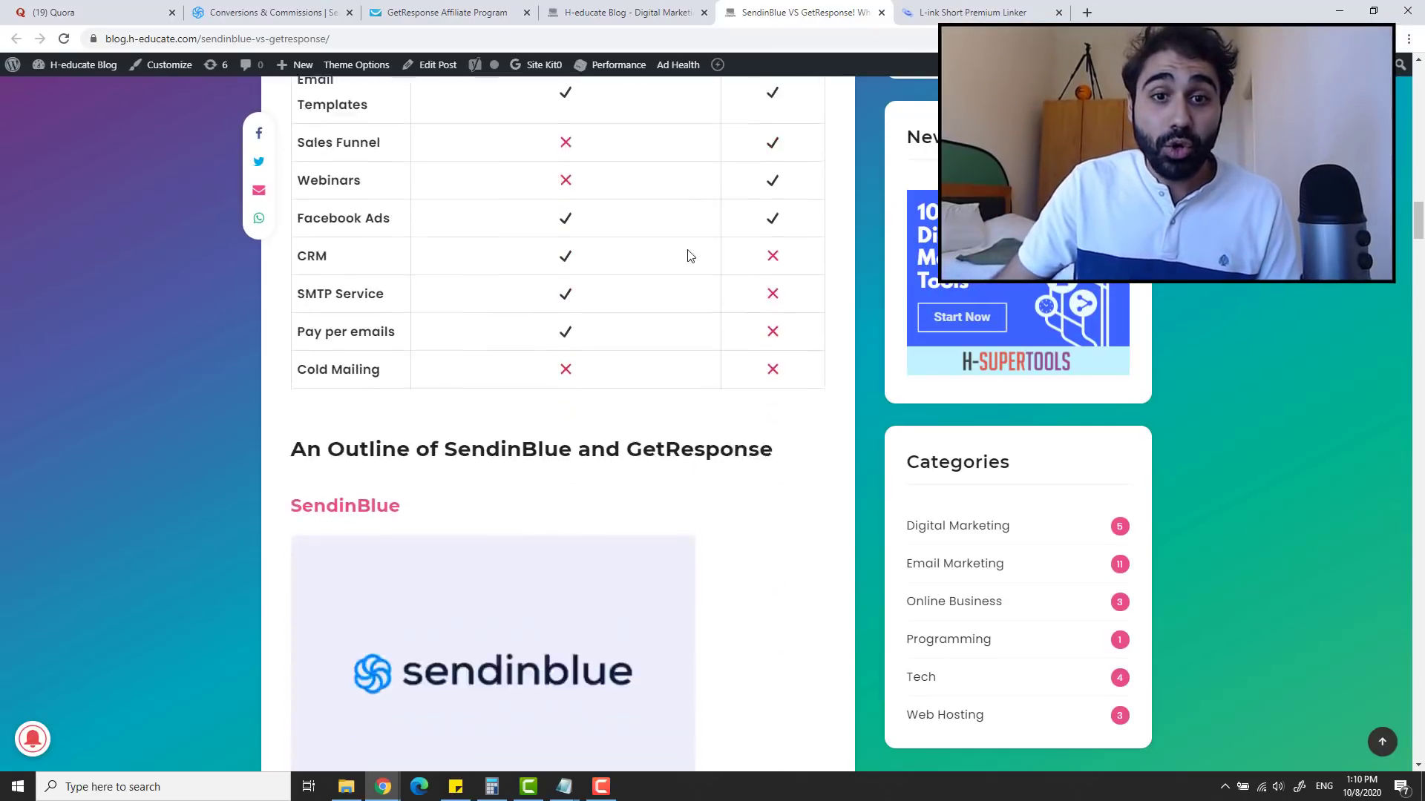
pyautogui.scroll(6, 688, 279)
pyautogui.scroll(15, 688, 279)
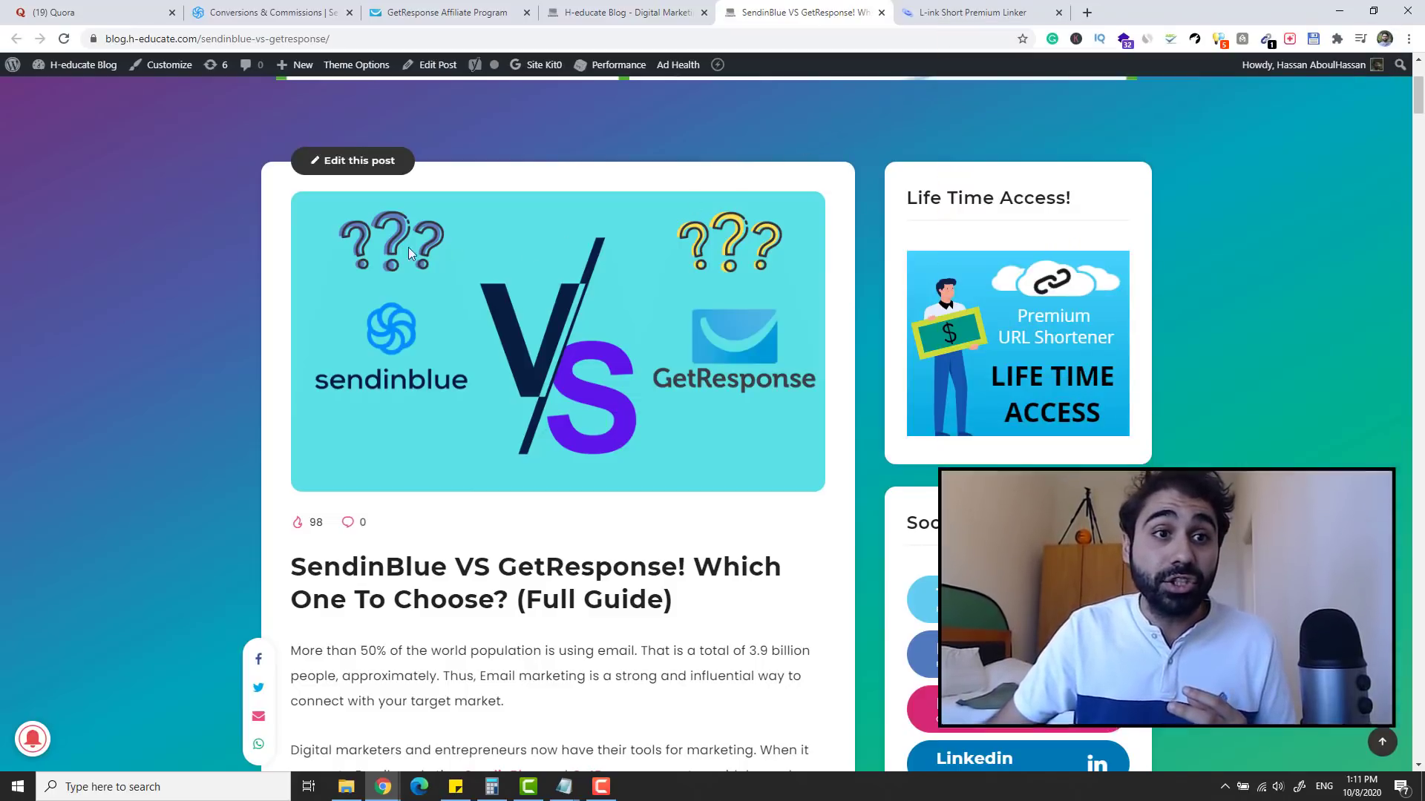
# Switch to Quora and open the Traffic Blog campaign's performance page in Ads Manager
pyautogui.click(99, 12)
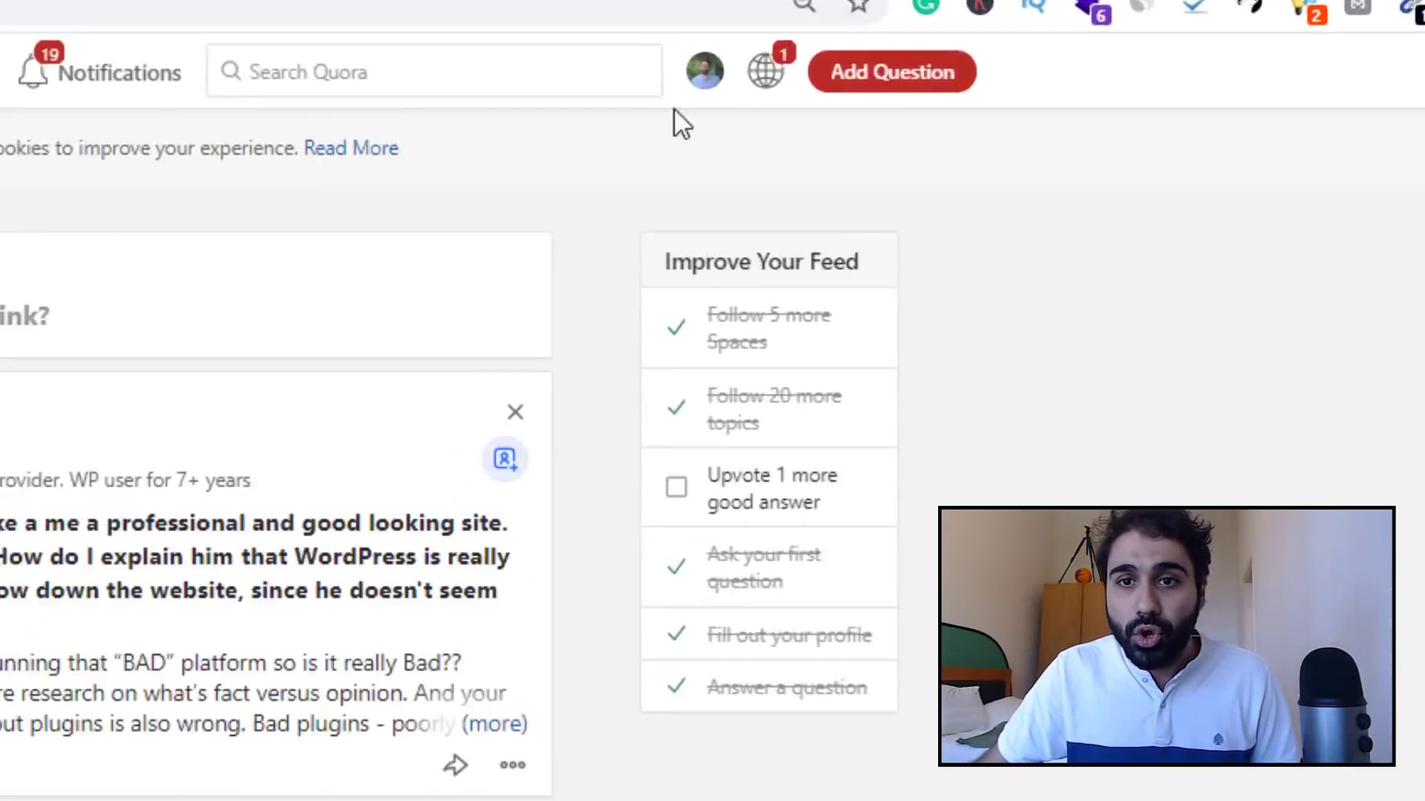
pyautogui.click(544, 108)
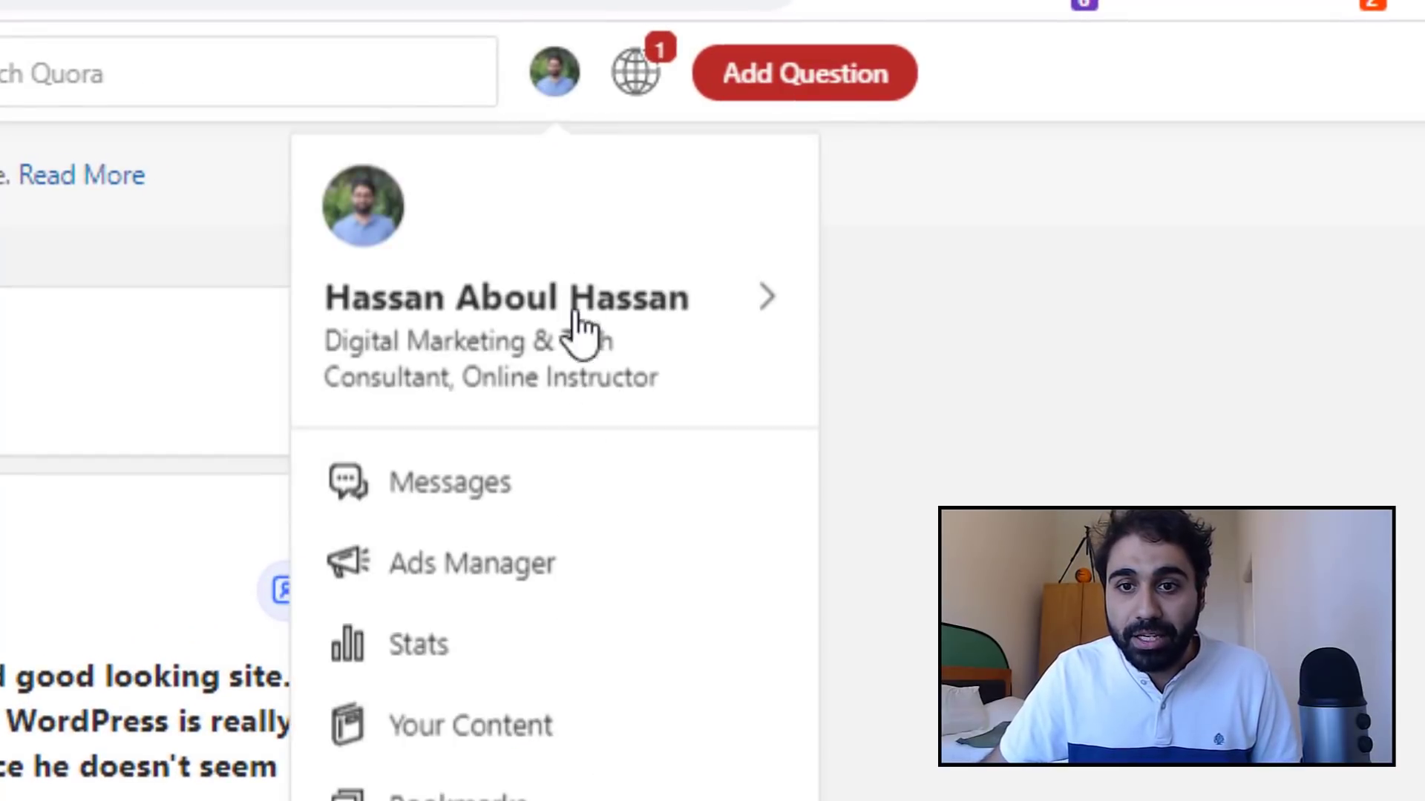
pyautogui.click(605, 568)
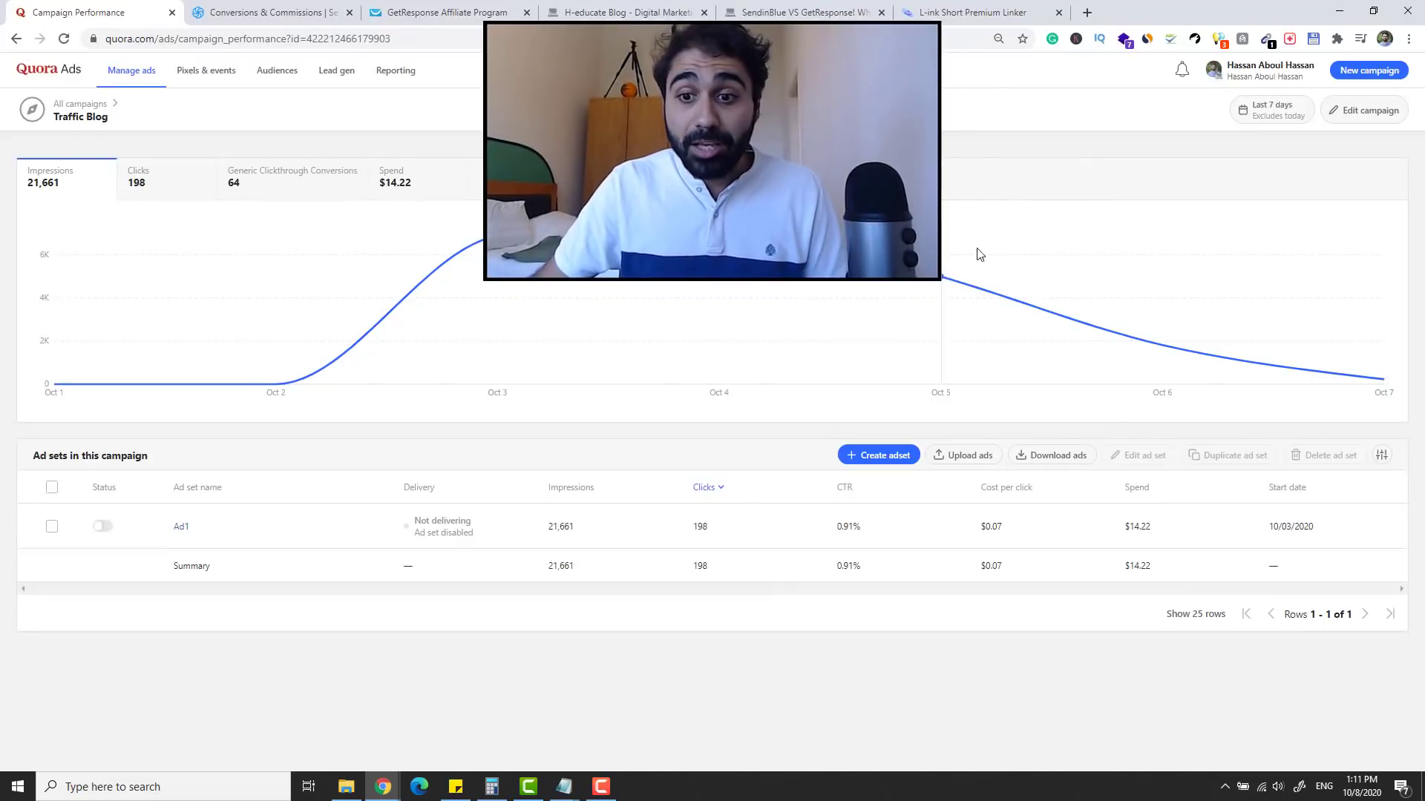
# Examine the spend and clicks of the Ad1 ad set in the Traffic Blog campaign
pyautogui.moveTo(1110, 529); pyautogui.dragTo(1147, 537)
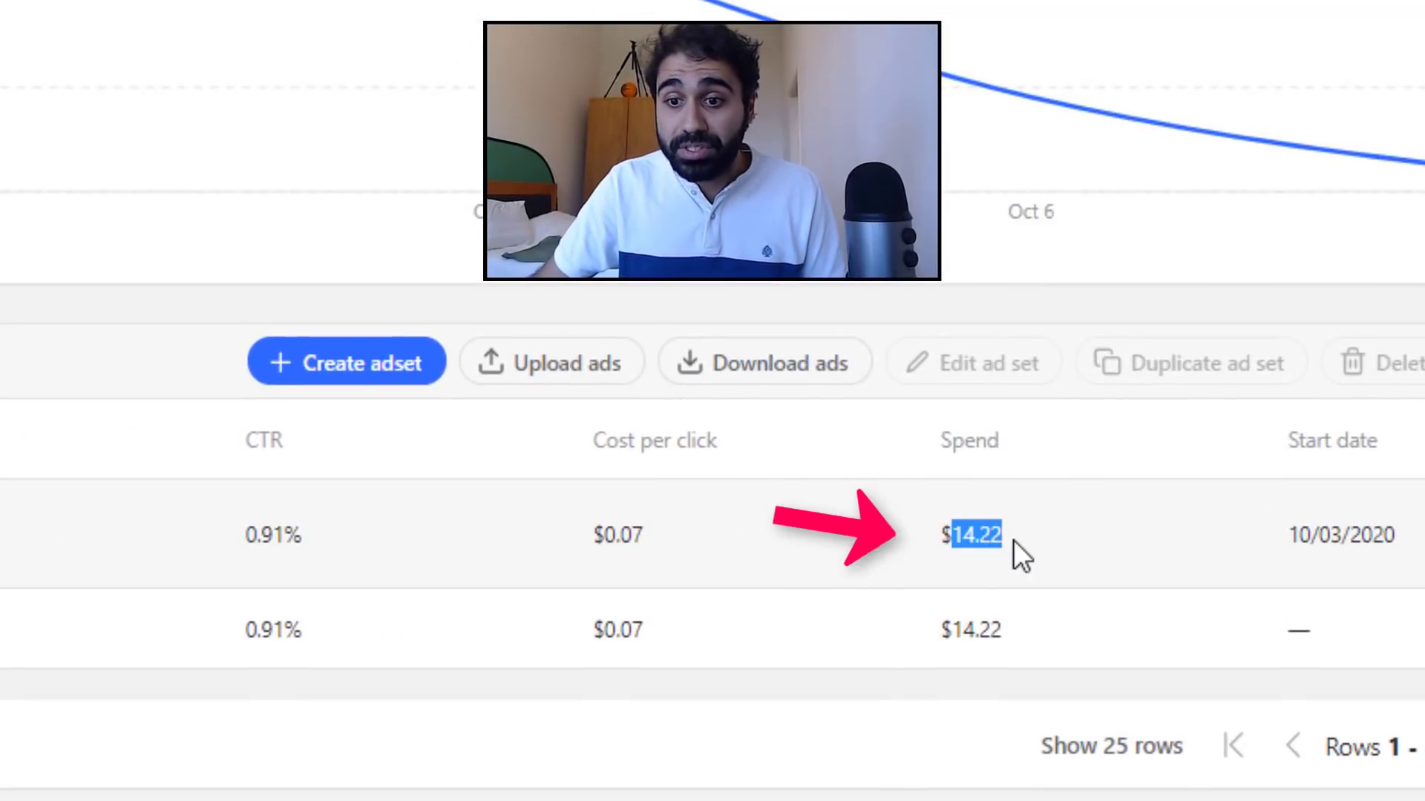
pyautogui.click(1146, 536)
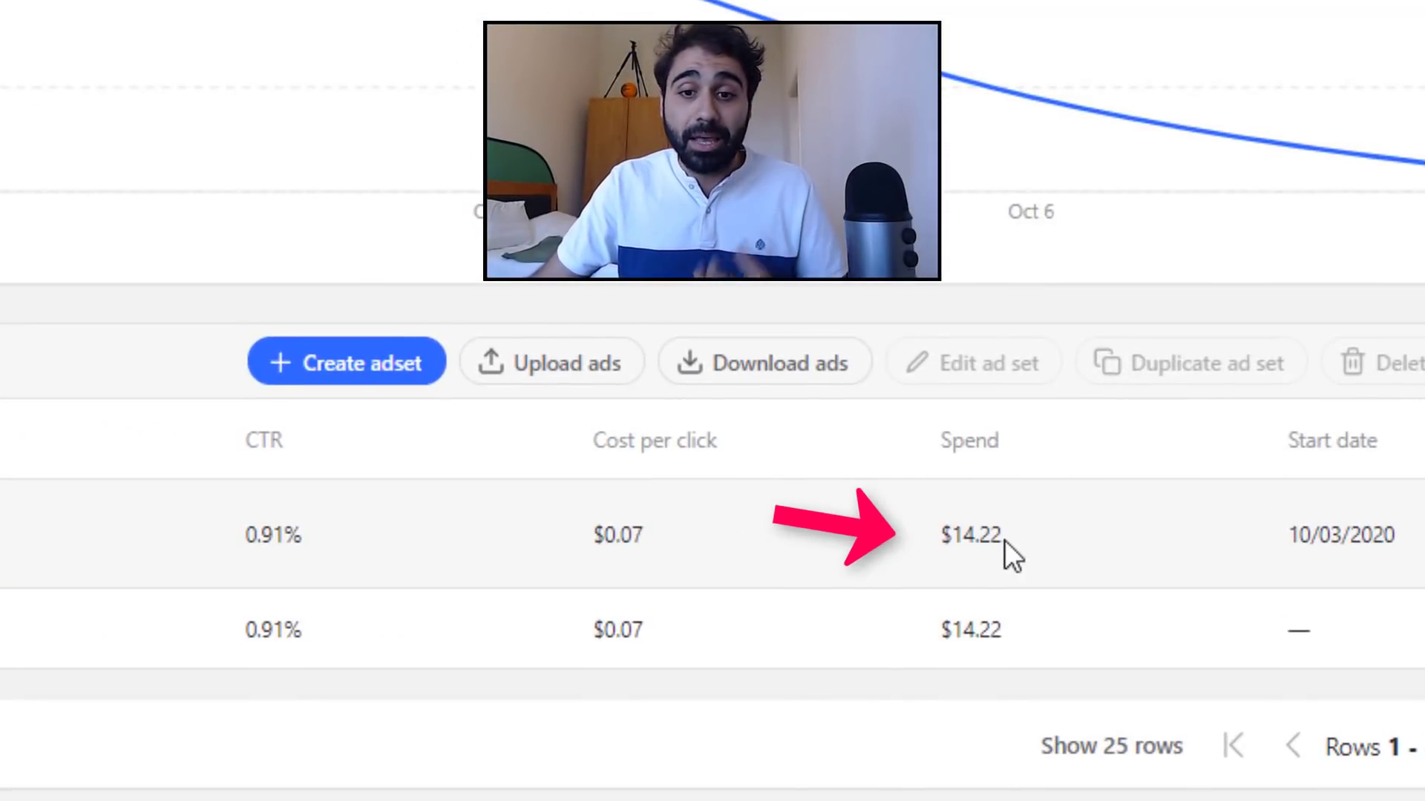
pyautogui.moveTo(87, 542); pyautogui.dragTo(129, 544)
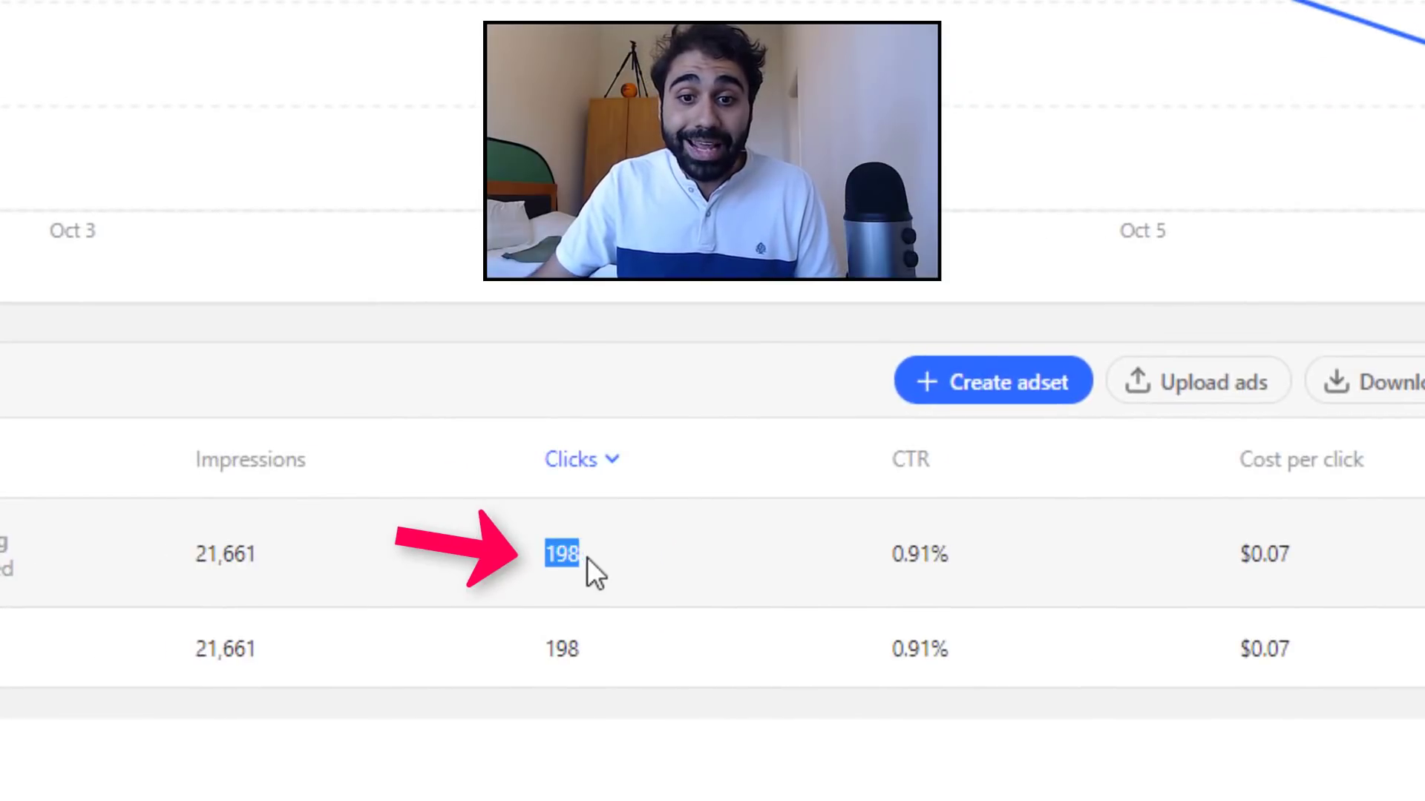
pyautogui.click(130, 544)
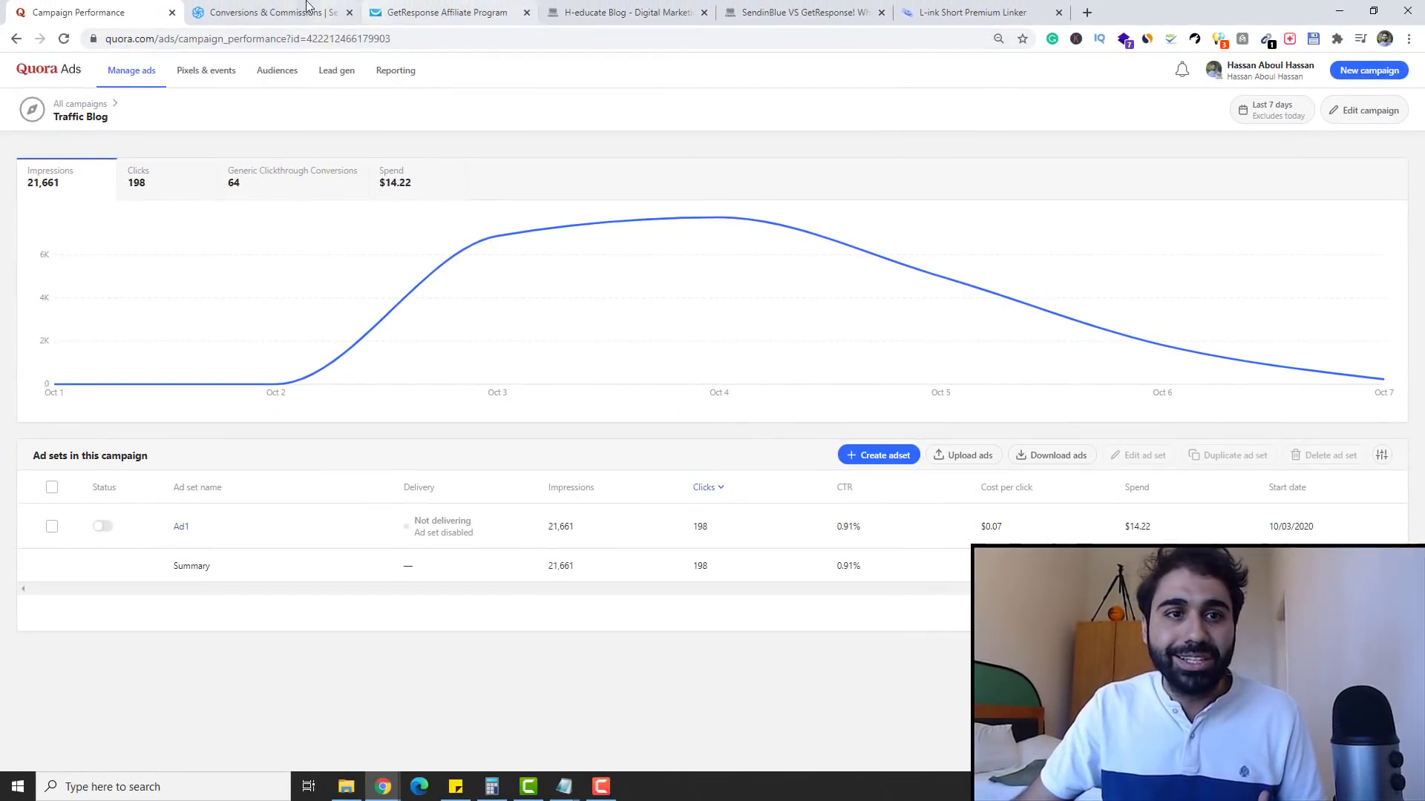
pyautogui.click(657, 10)
pyautogui.scroll(-1, 463, 431)
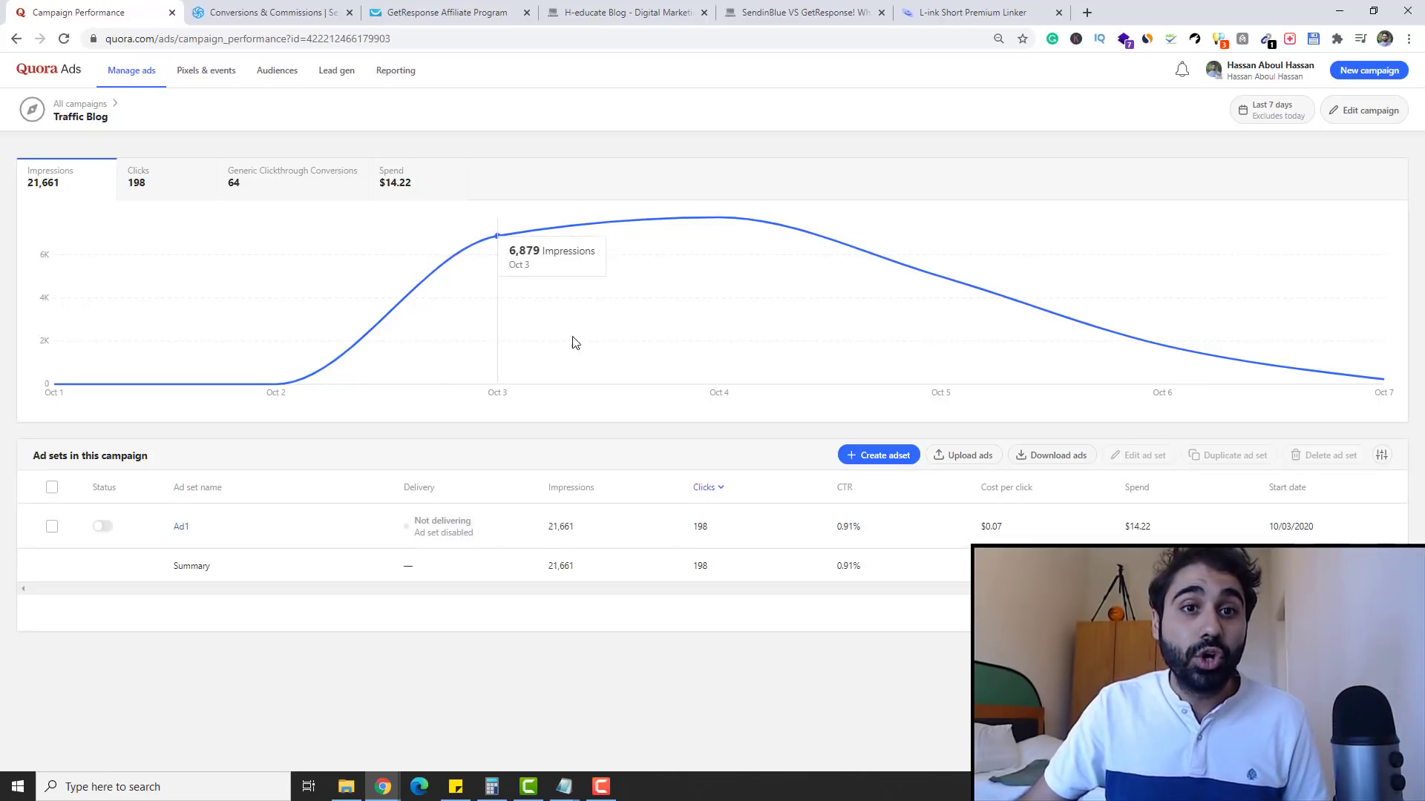
# Compare the Sendinblue commissions and GetResponse referred accounts with the Quora campaign's ad spend
pyautogui.click(252, 13)
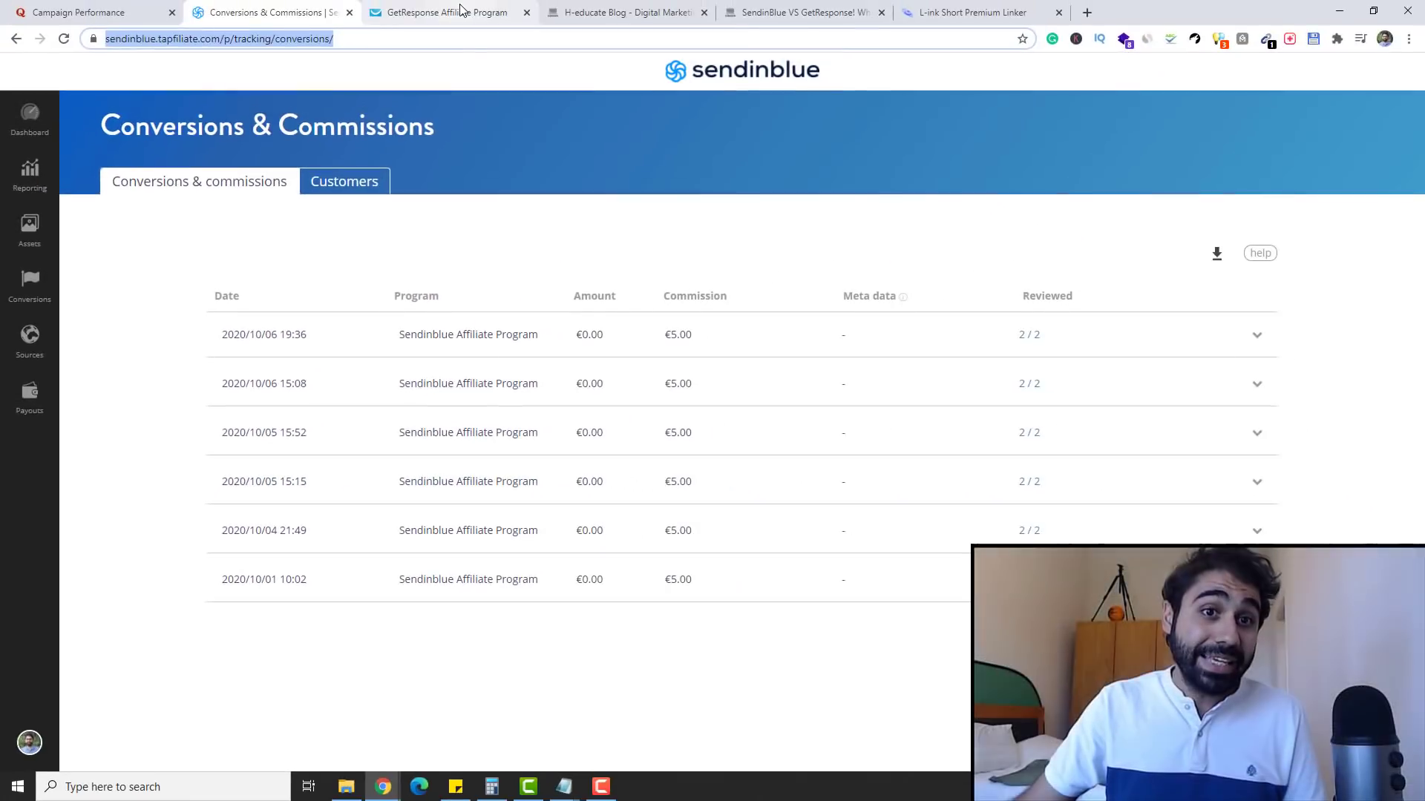
pyautogui.click(460, 12)
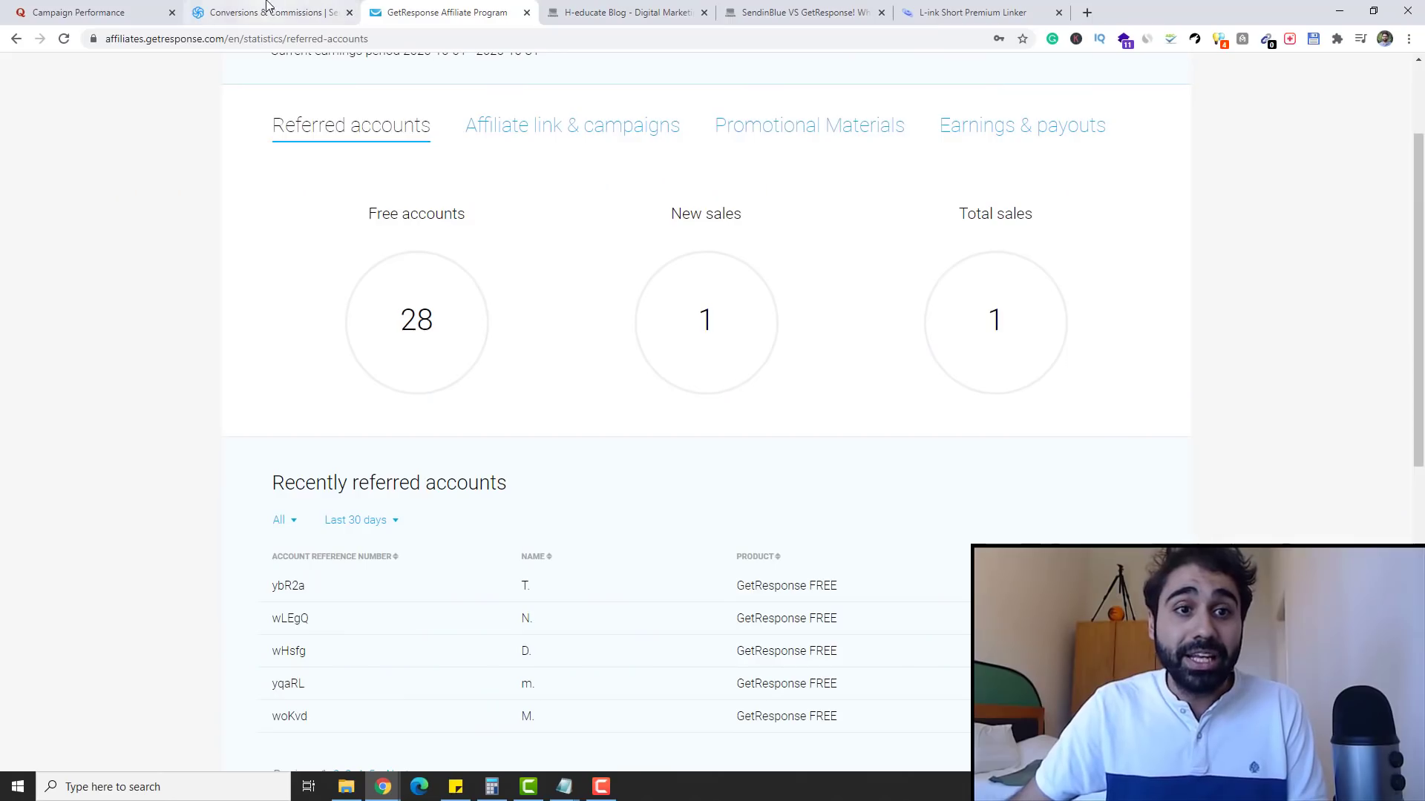
pyautogui.click(297, 12)
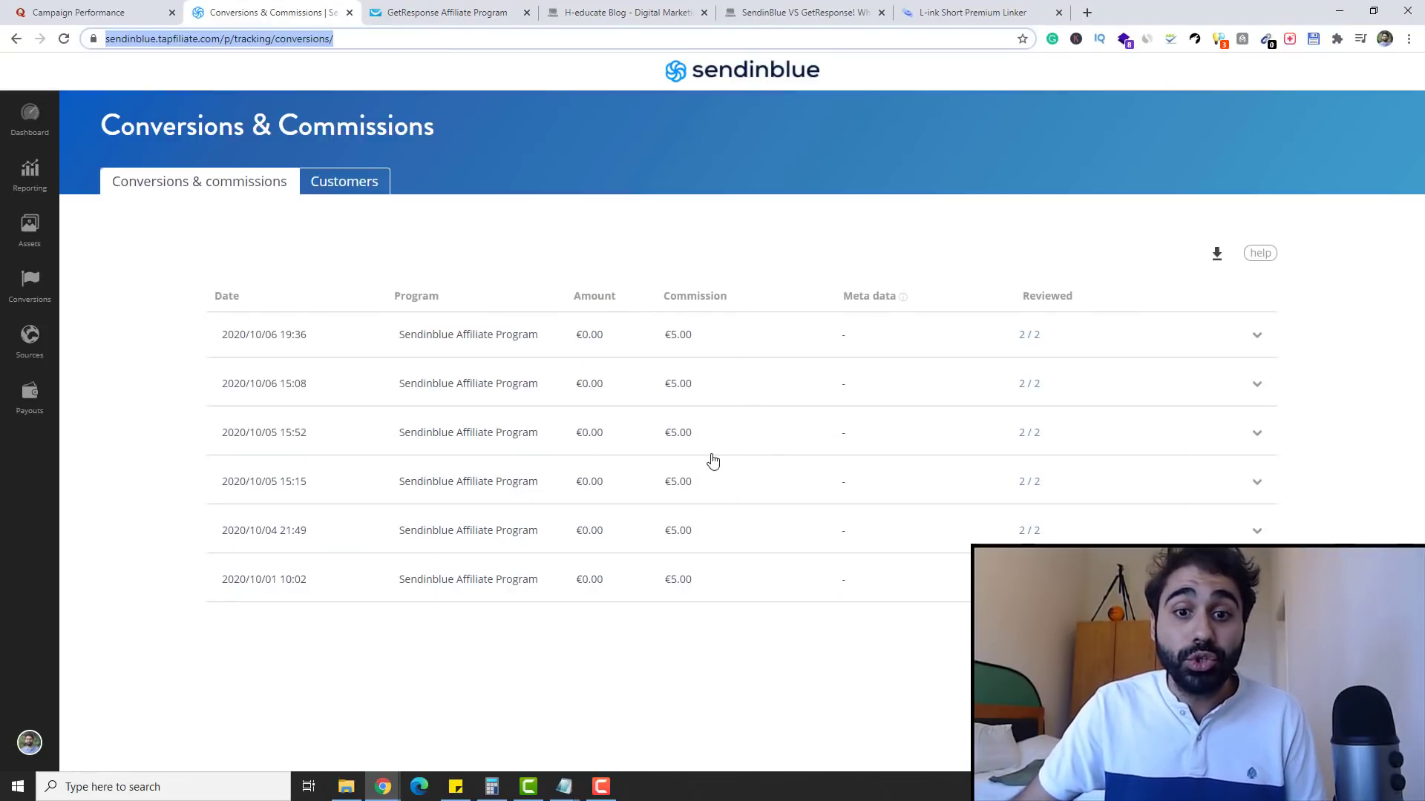
pyautogui.click(465, 17)
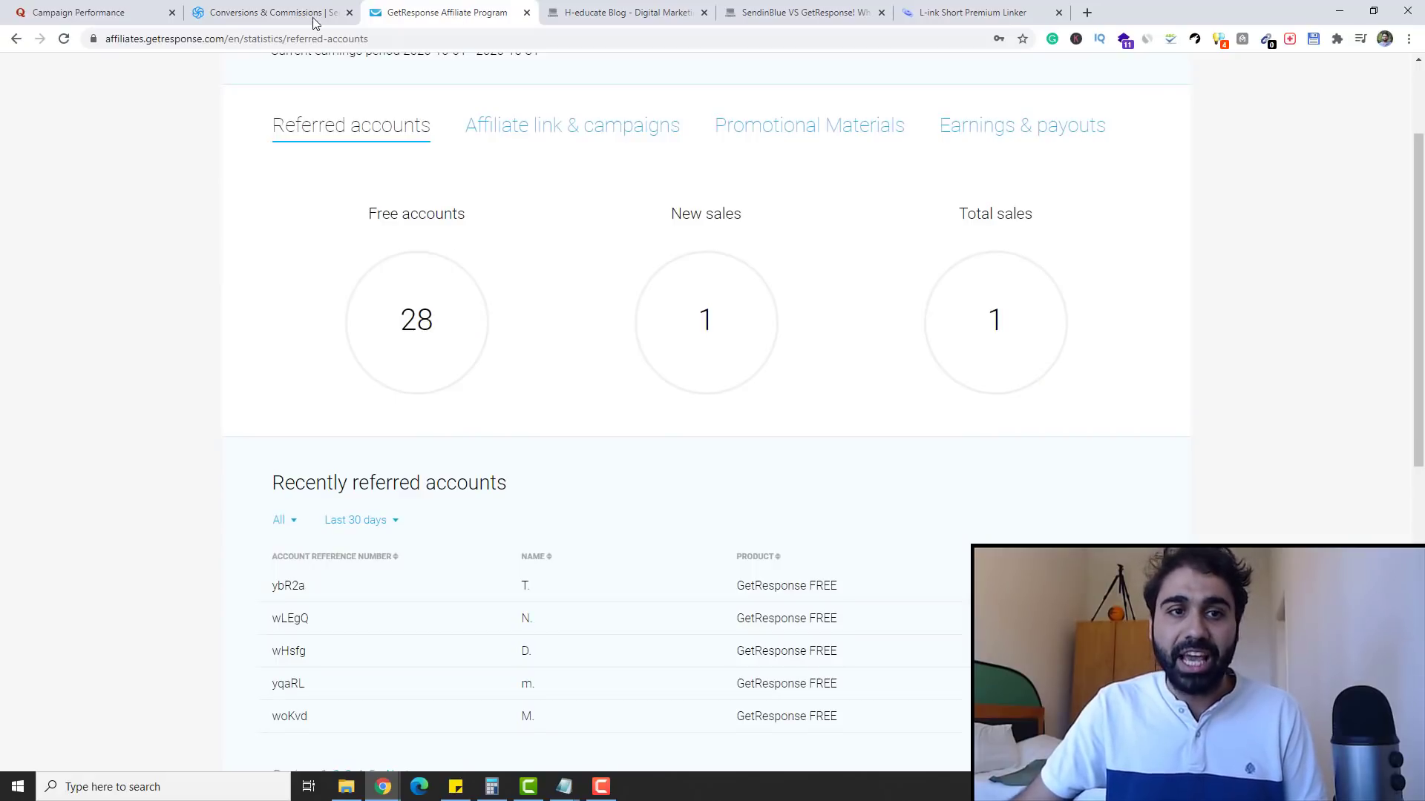
pyautogui.click(278, 12)
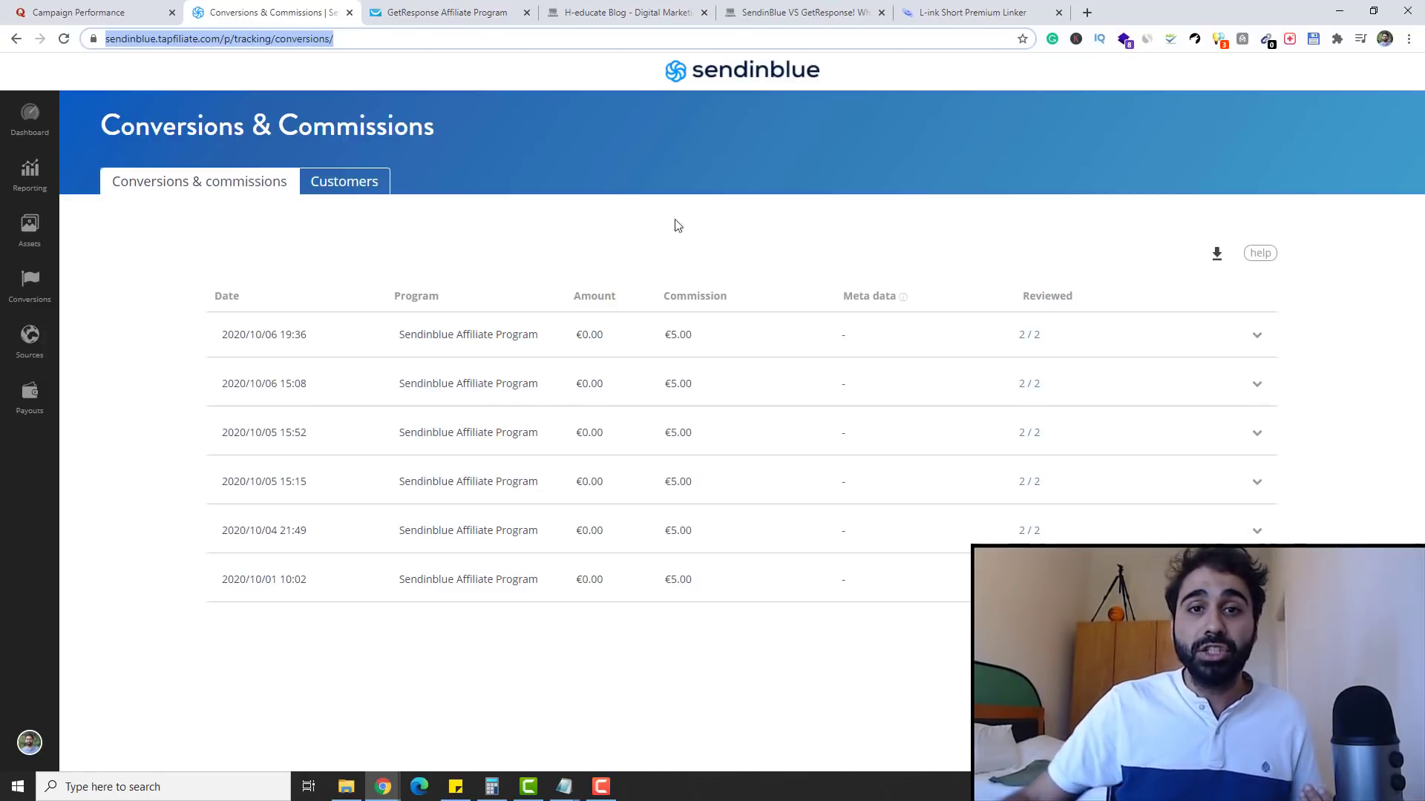
pyautogui.click(148, 12)
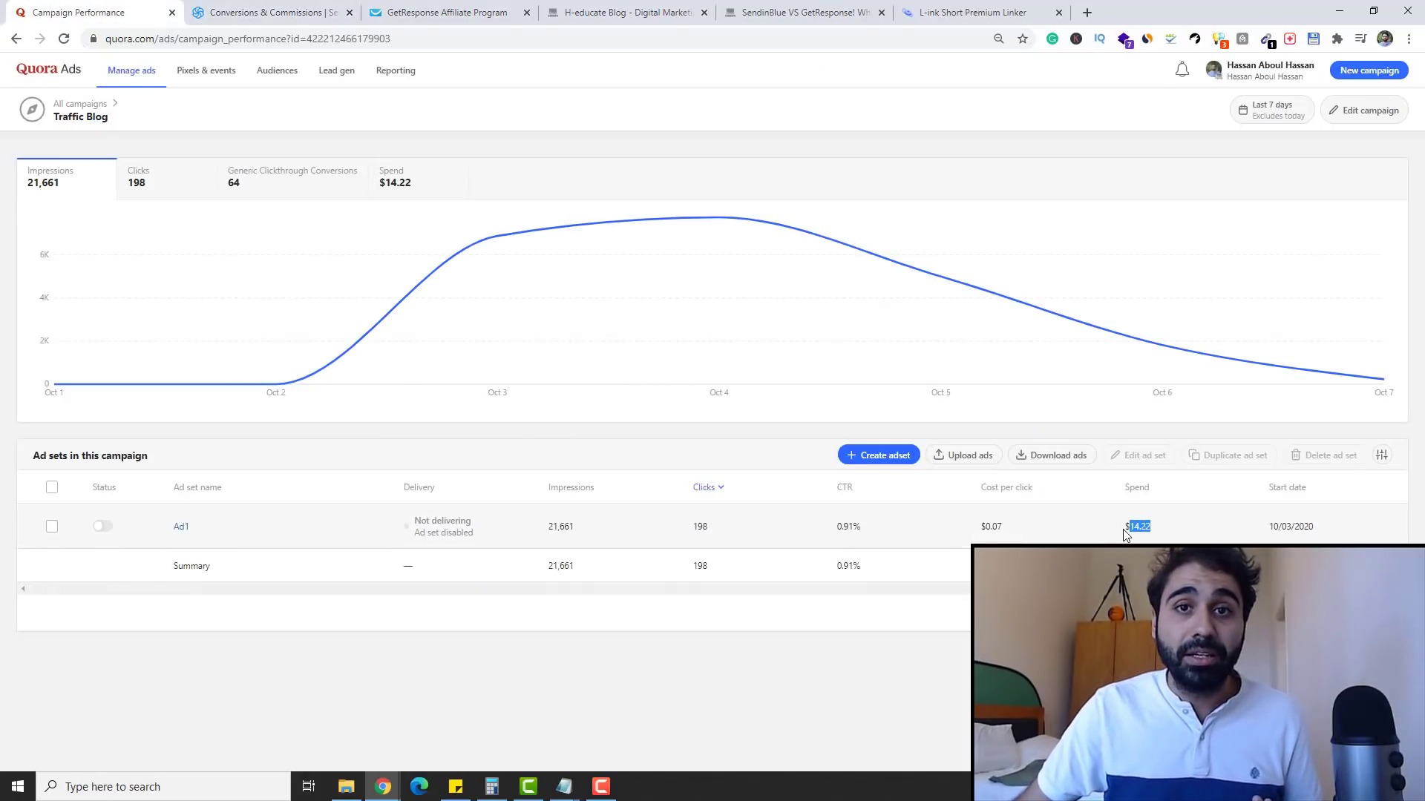
pyautogui.moveTo(656, 280)
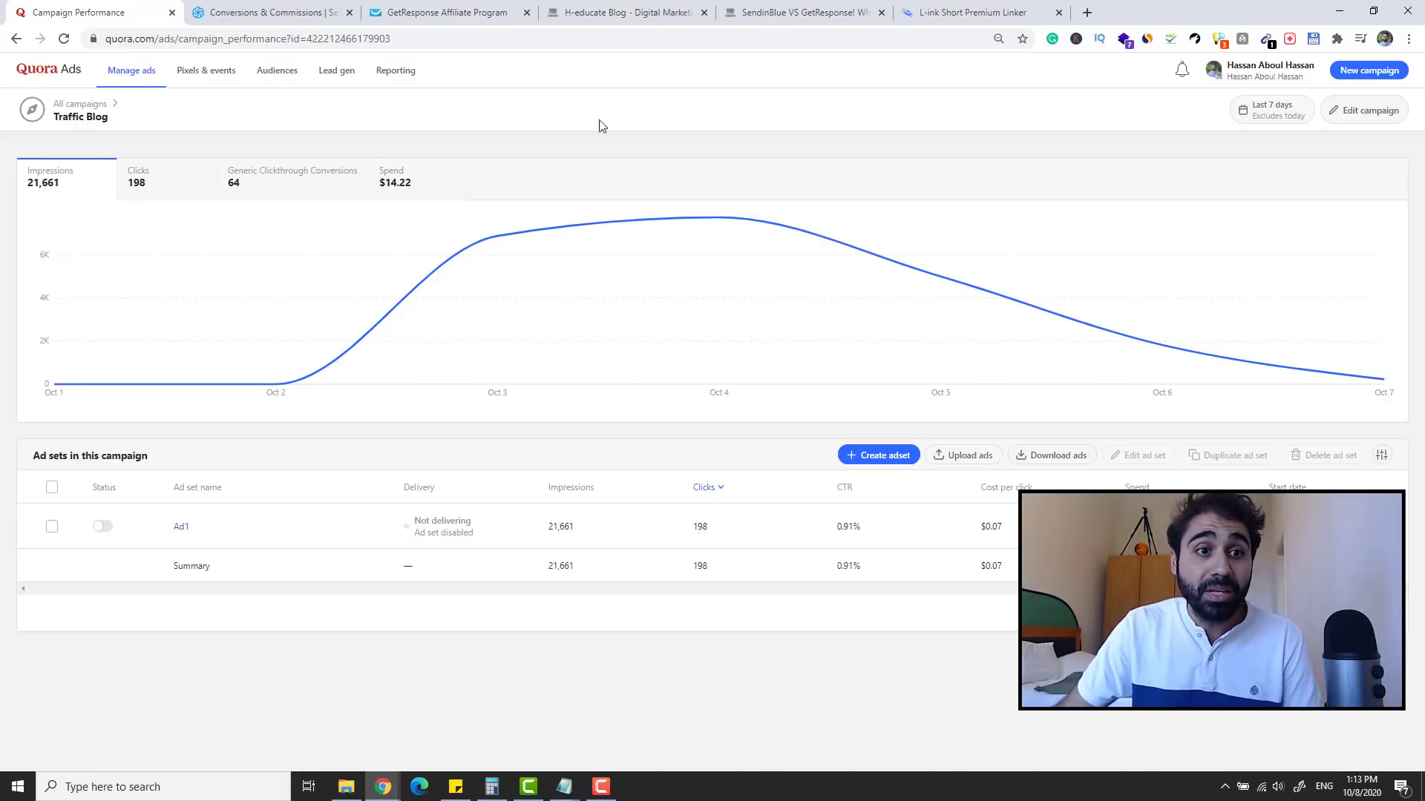
# Start a new Quora Ads campaign and name it Traffic Blog
pyautogui.rightClick(1381, 74)
pyautogui.click(1369, 72)
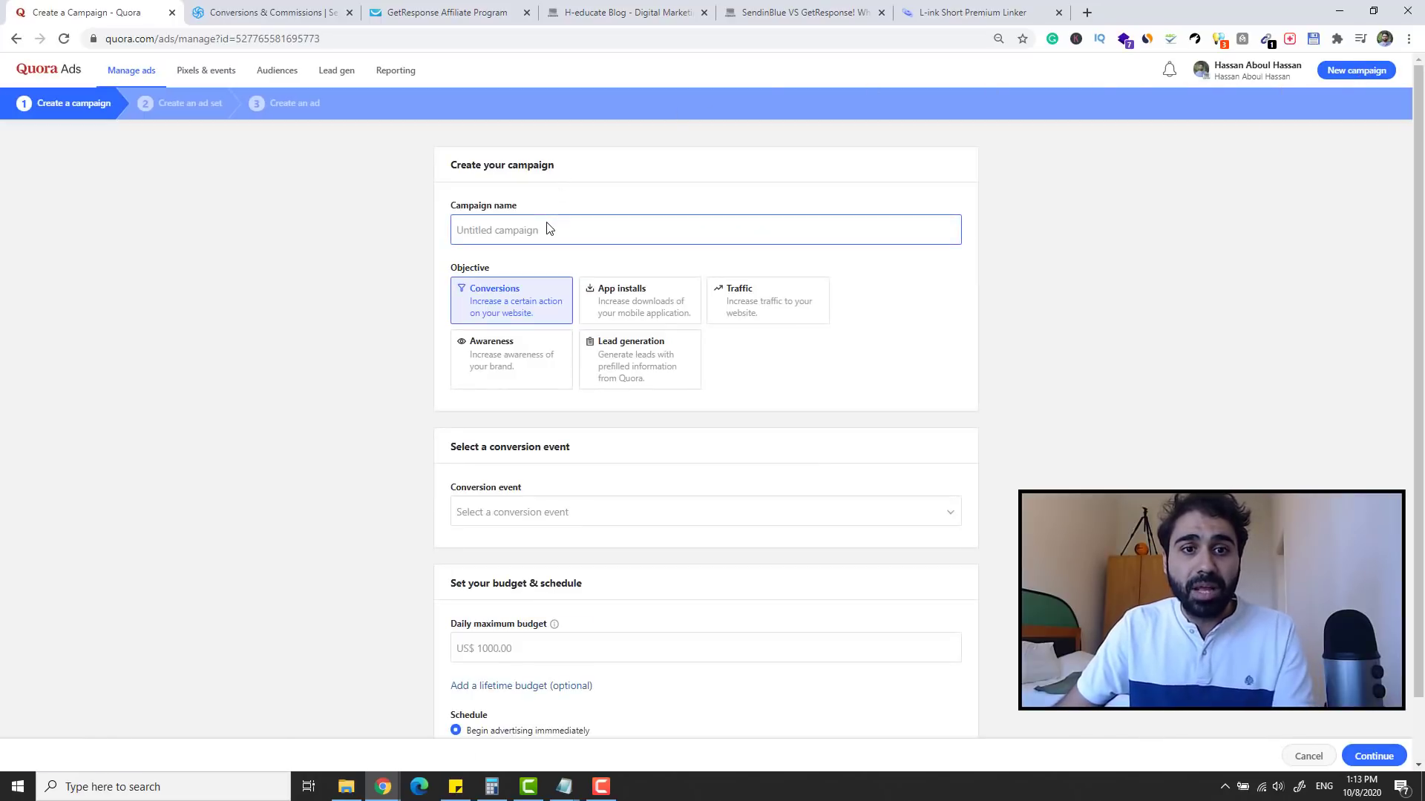
pyautogui.click(549, 229)
pyautogui.write('Traffi')
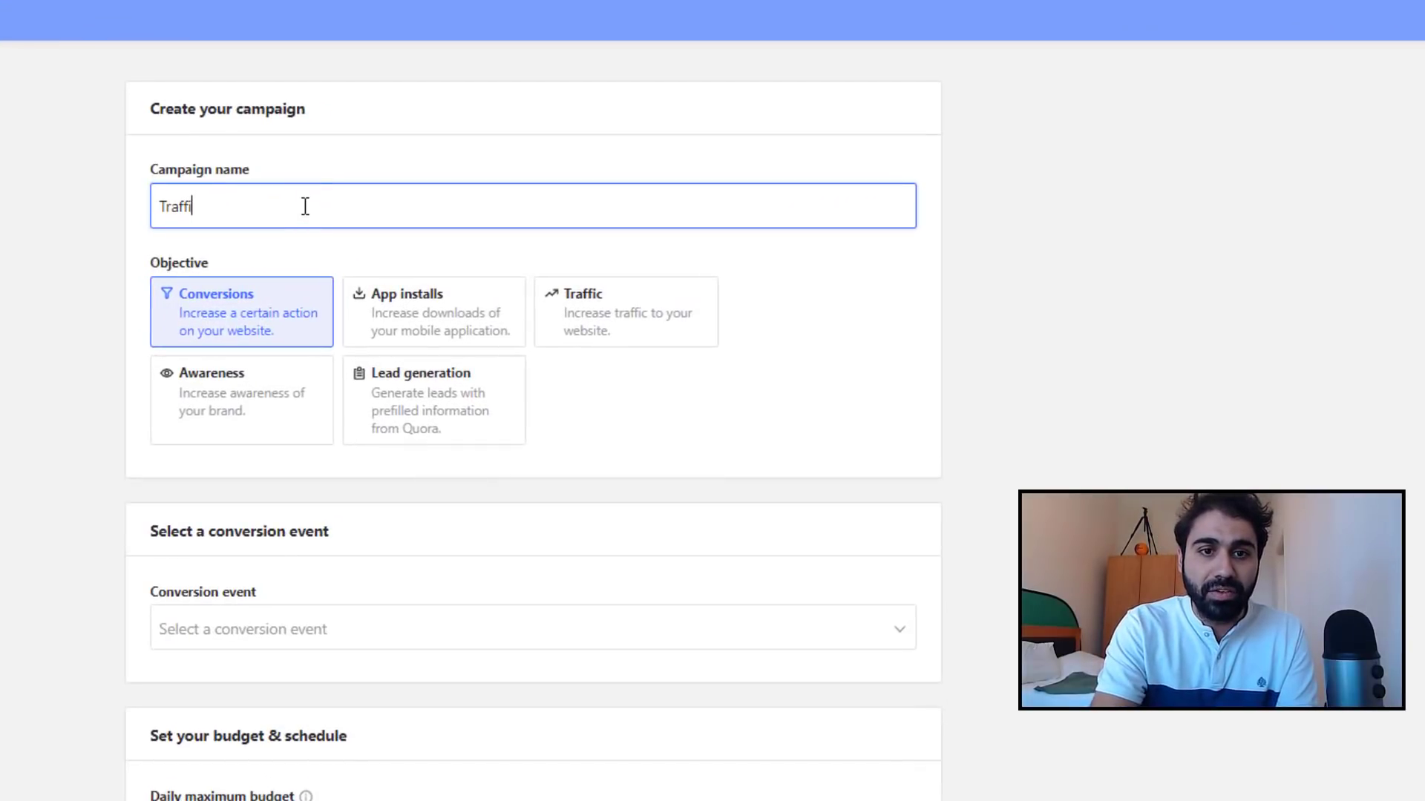
pyautogui.write('c Blog')
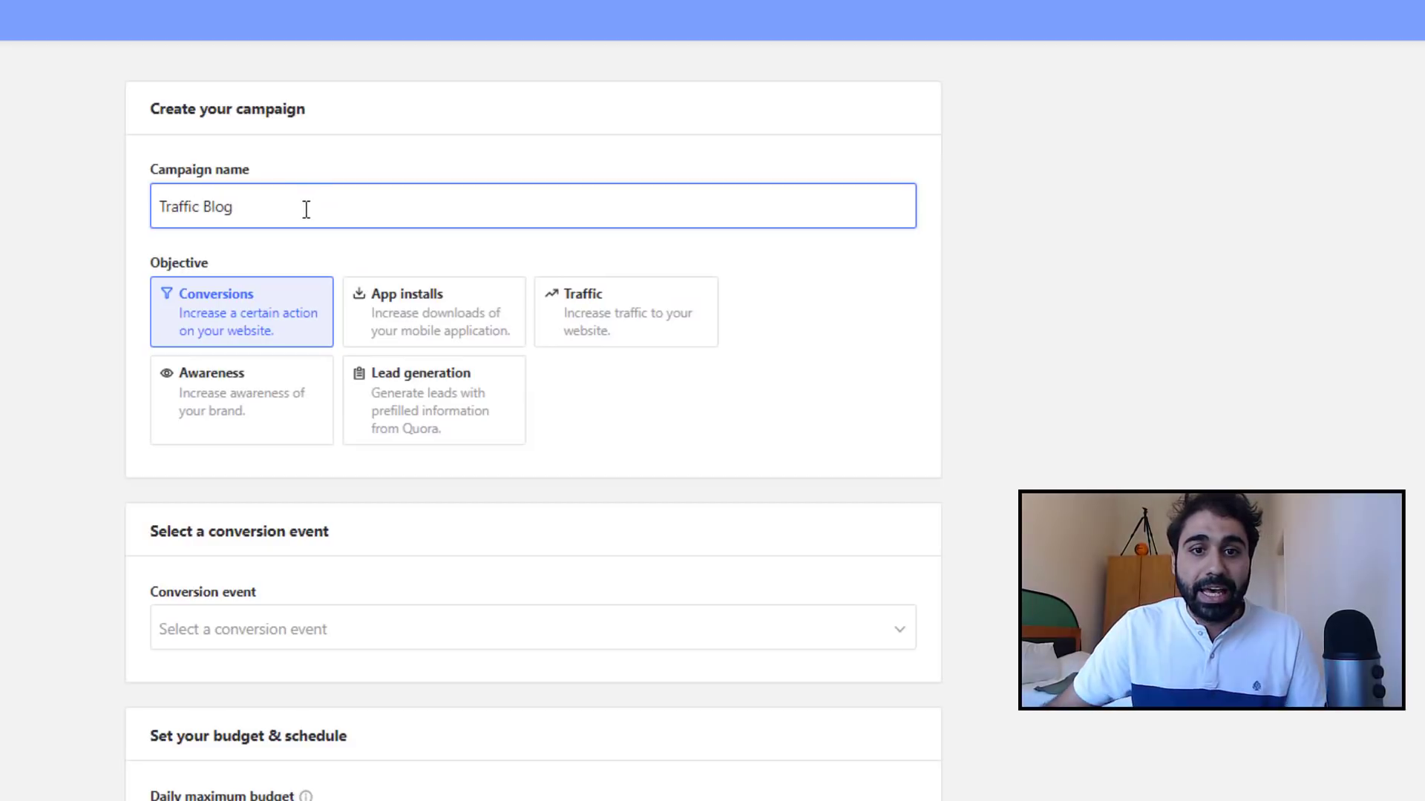
# Choose Traffic as the campaign objective and set the daily maximum budget to US$ 10
pyautogui.click(601, 307)
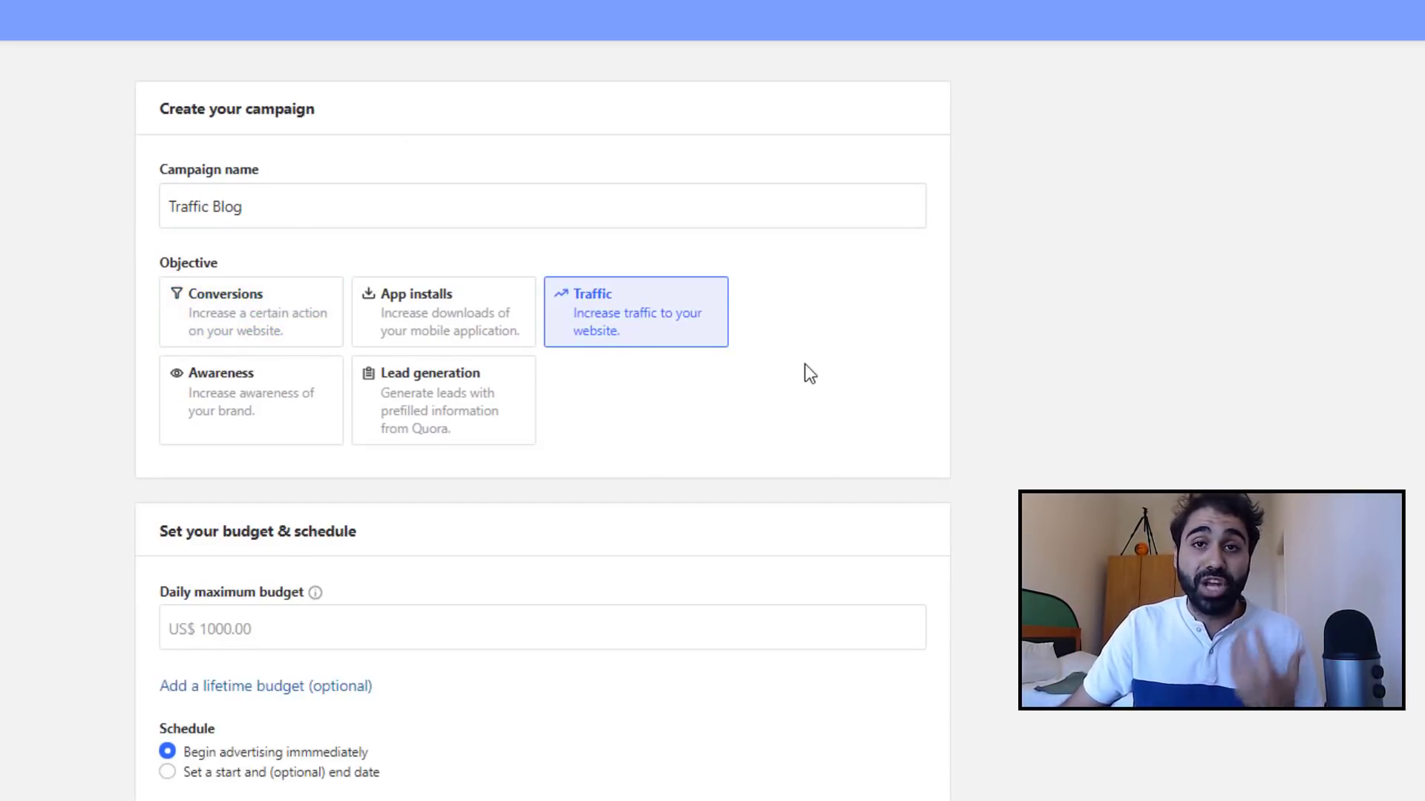
pyautogui.click(352, 623)
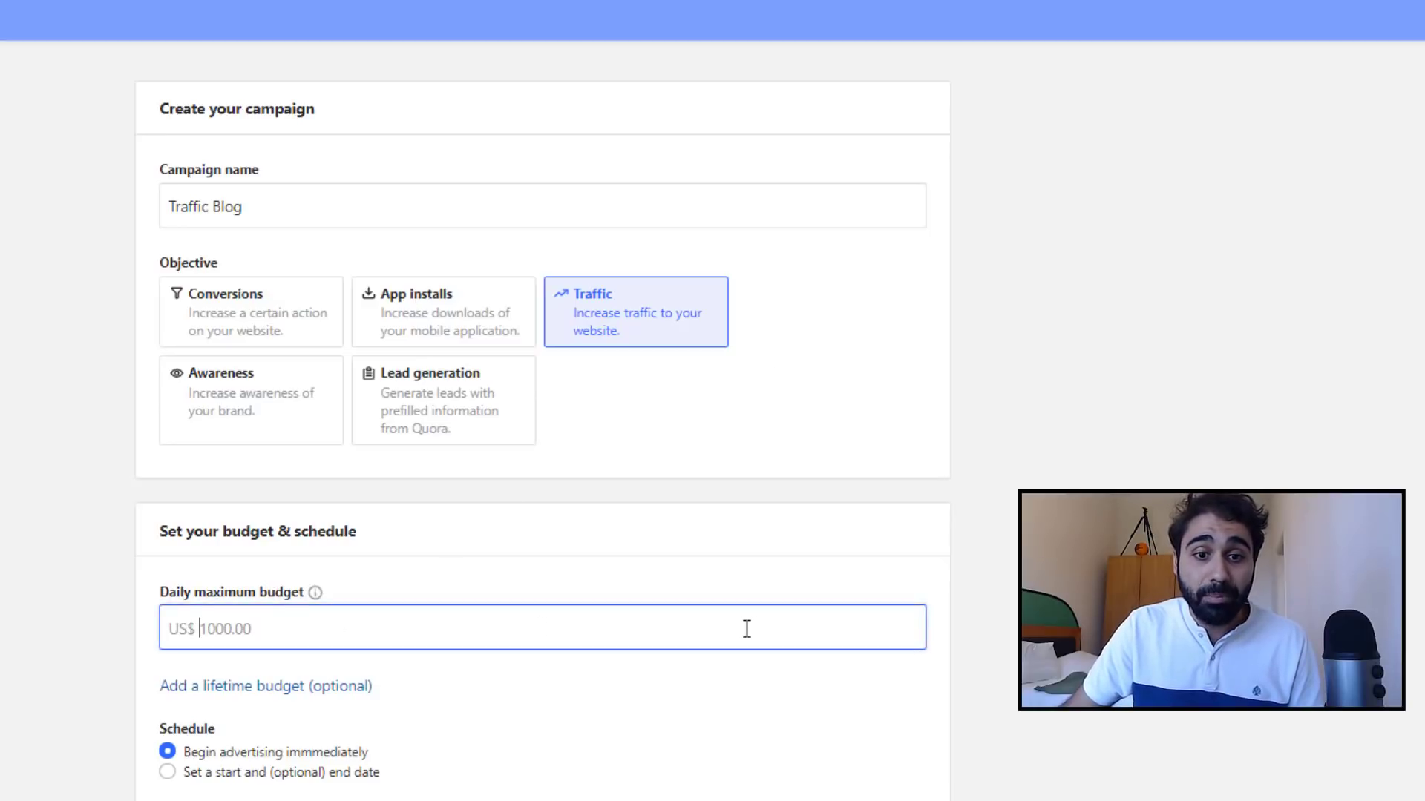
pyautogui.write('10')
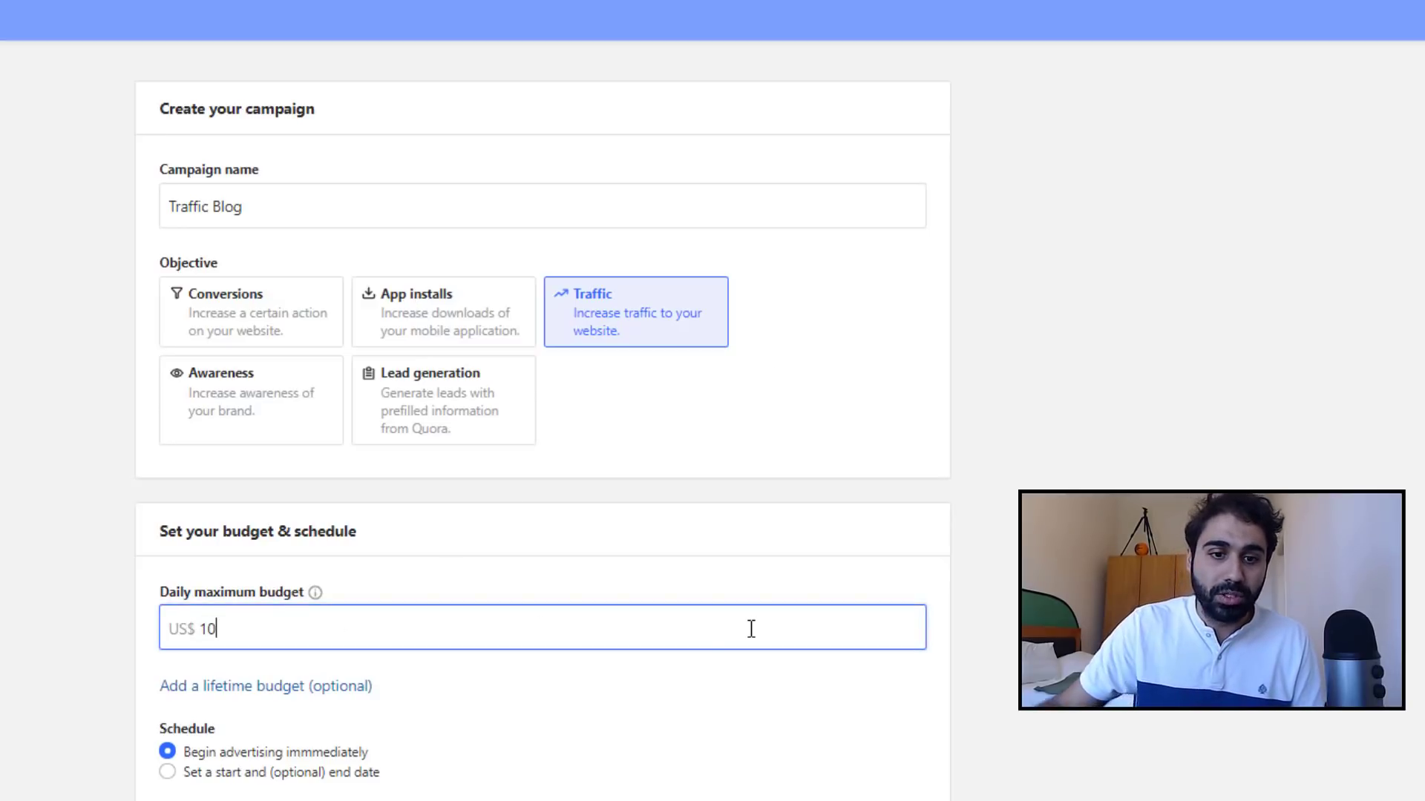
pyautogui.click(659, 715)
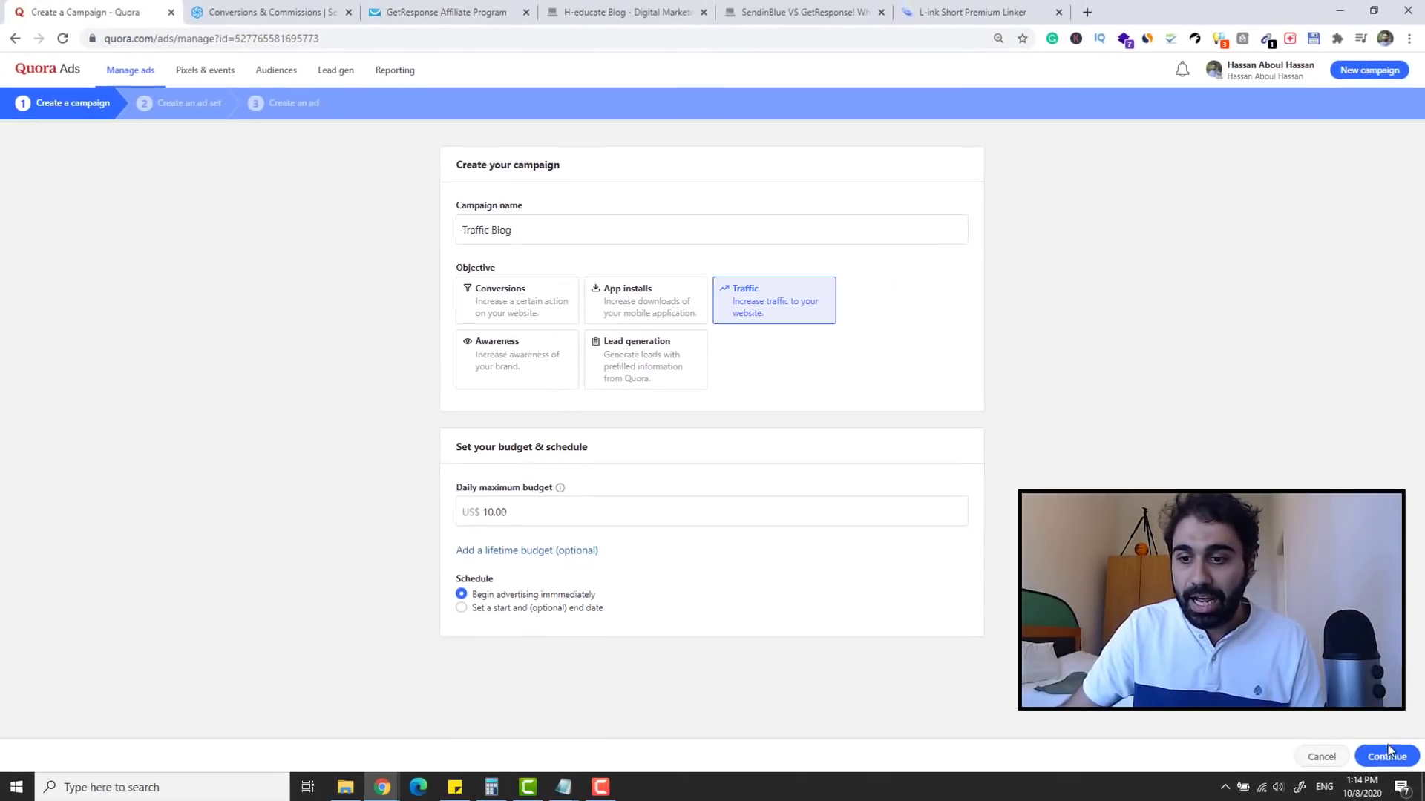
# Proceed to the ad set stage, name the ad set Adset1 and include India (Country) as the targeted location
pyautogui.click(1386, 756)
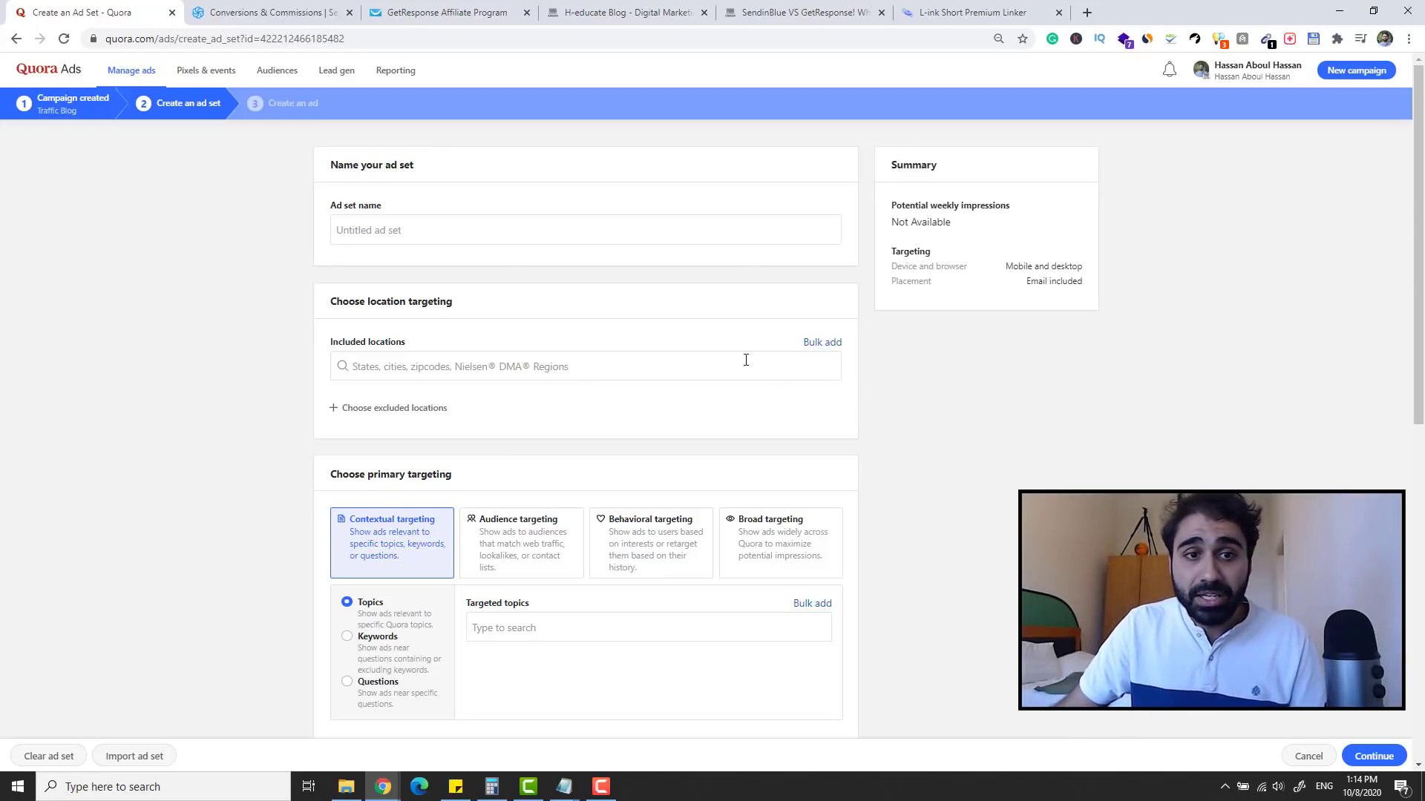
pyautogui.click(509, 235)
pyautogui.write('Adset1')
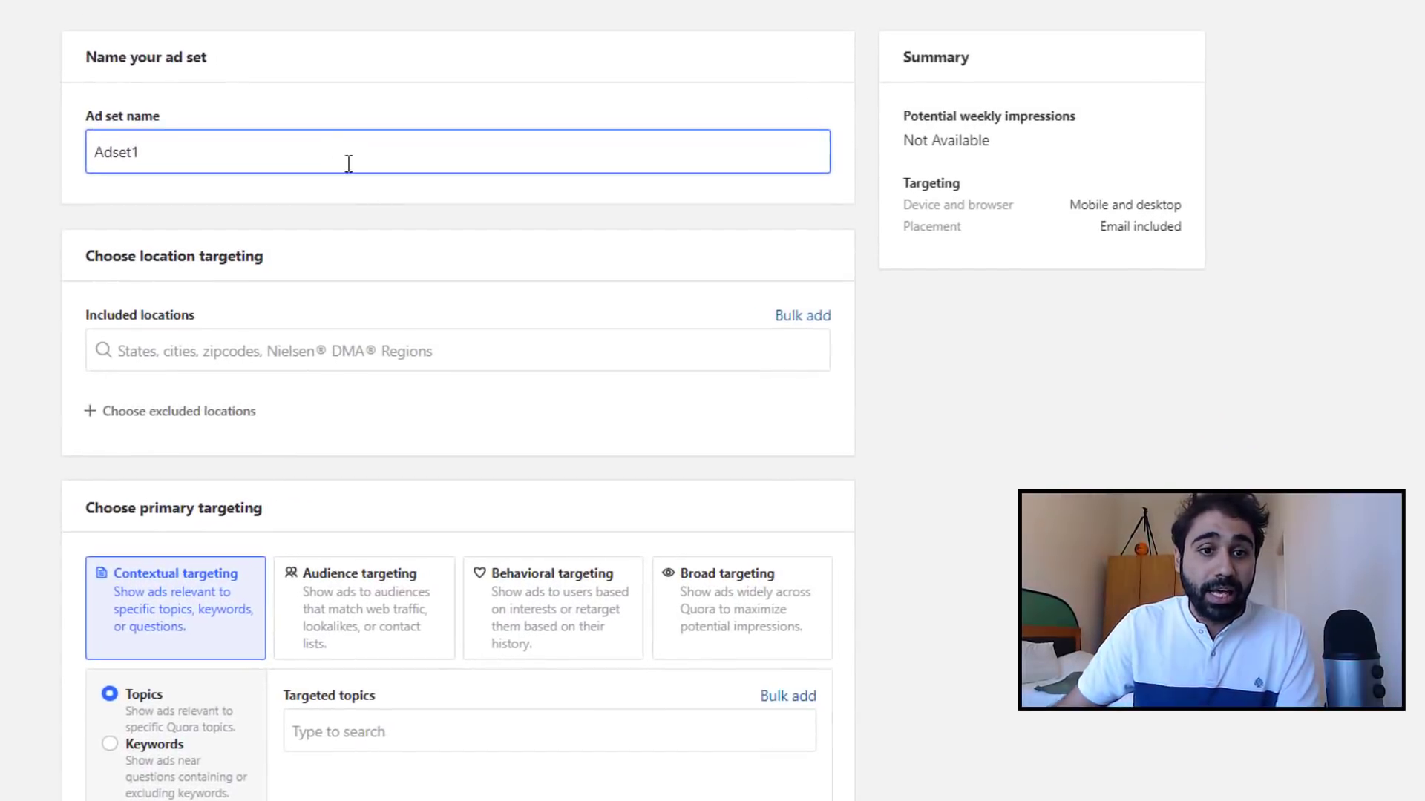
pyautogui.click(400, 349)
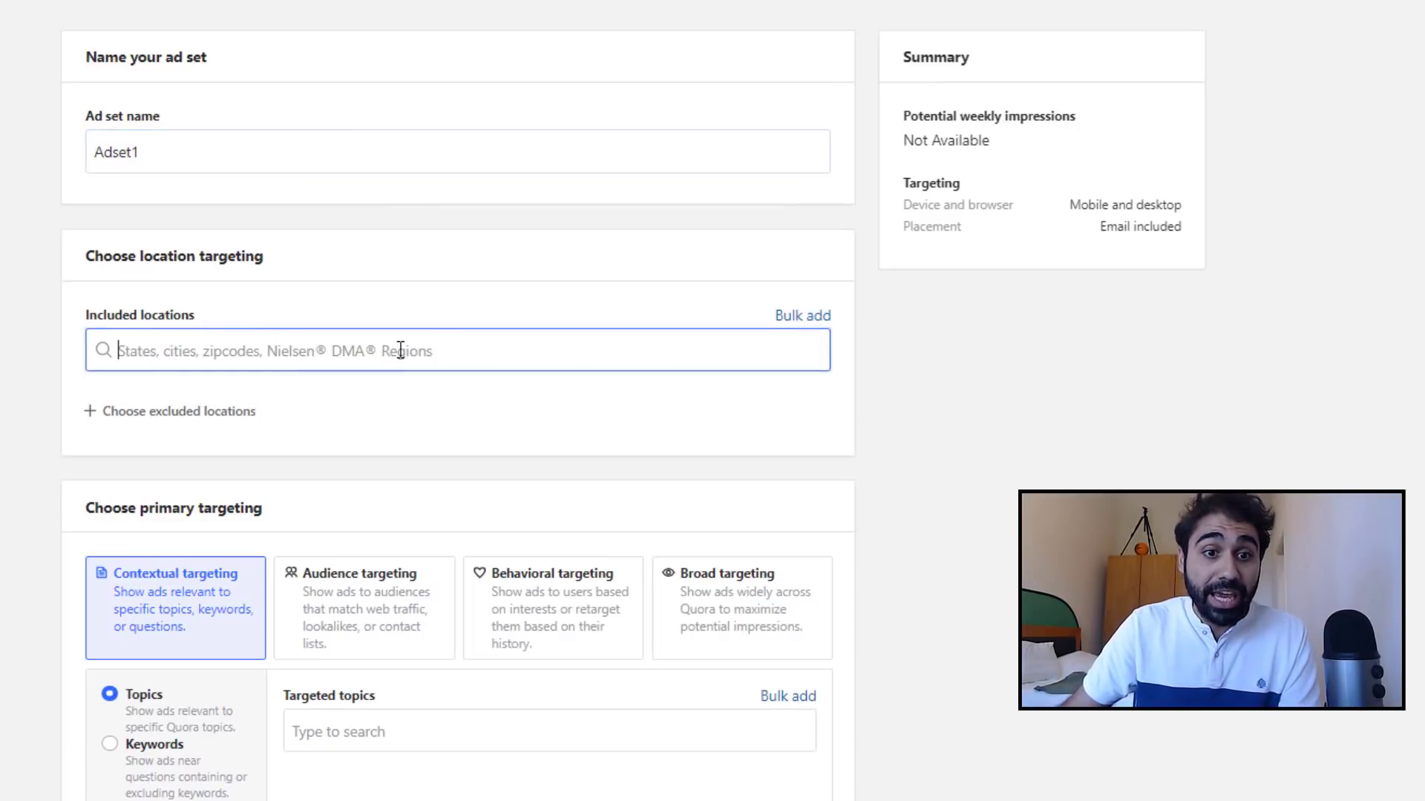
pyautogui.write('india')
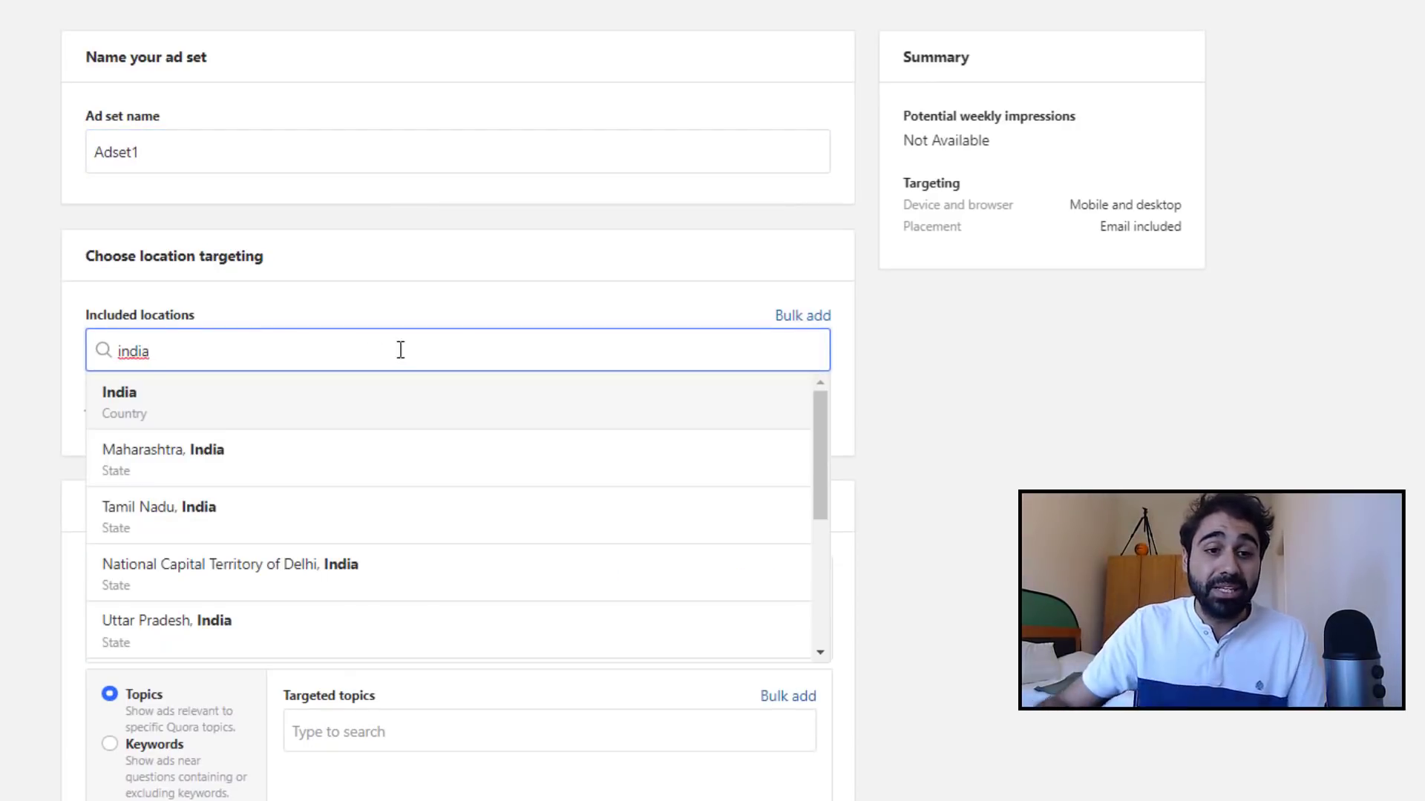
pyautogui.click(290, 405)
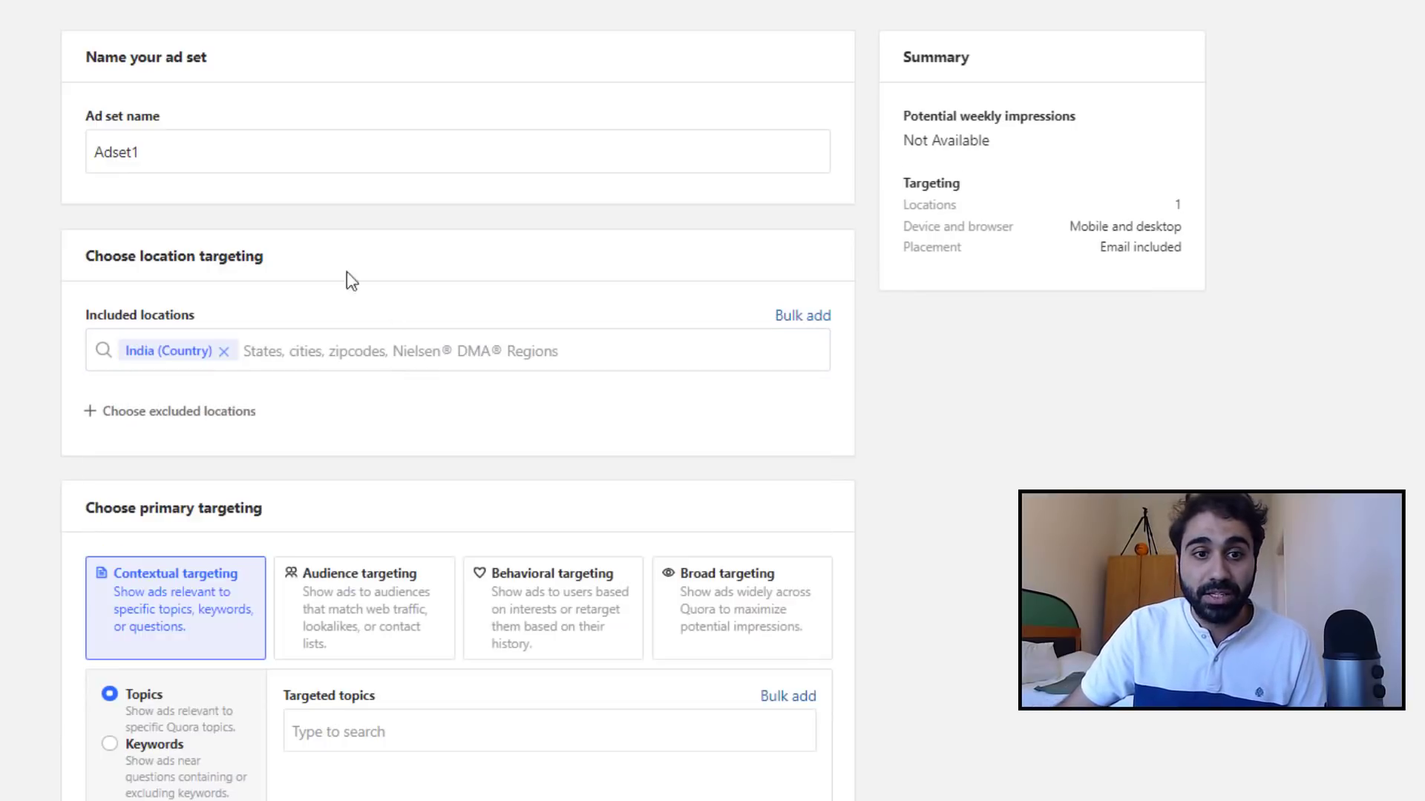
# Add Email Marketing, Email Service Providers, Email Deliverability and MailChimp (product) as targeted topics under contextual targeting
pyautogui.scroll(-3, 169, 319)
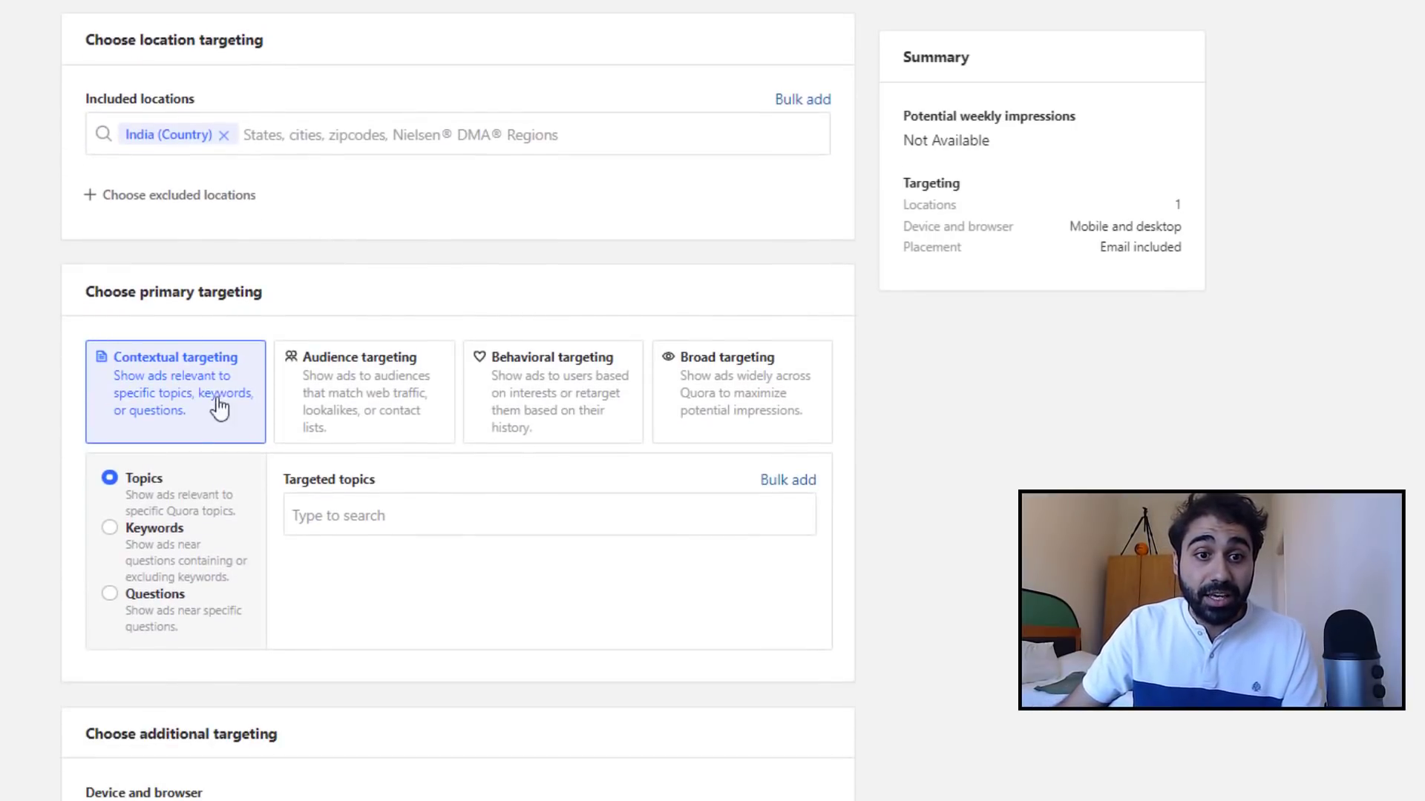
pyautogui.click(372, 515)
pyautogui.write('email ')
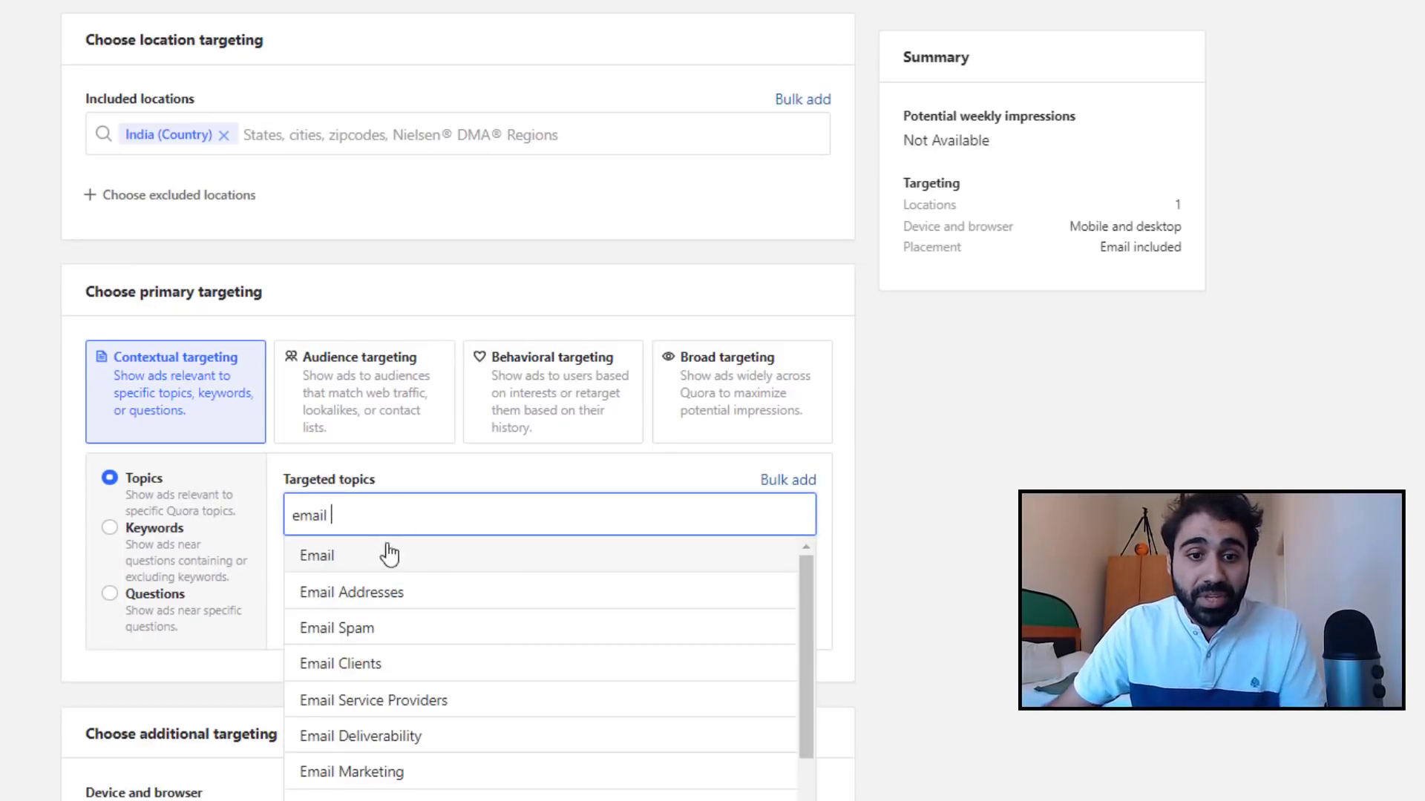
pyautogui.write('ama')
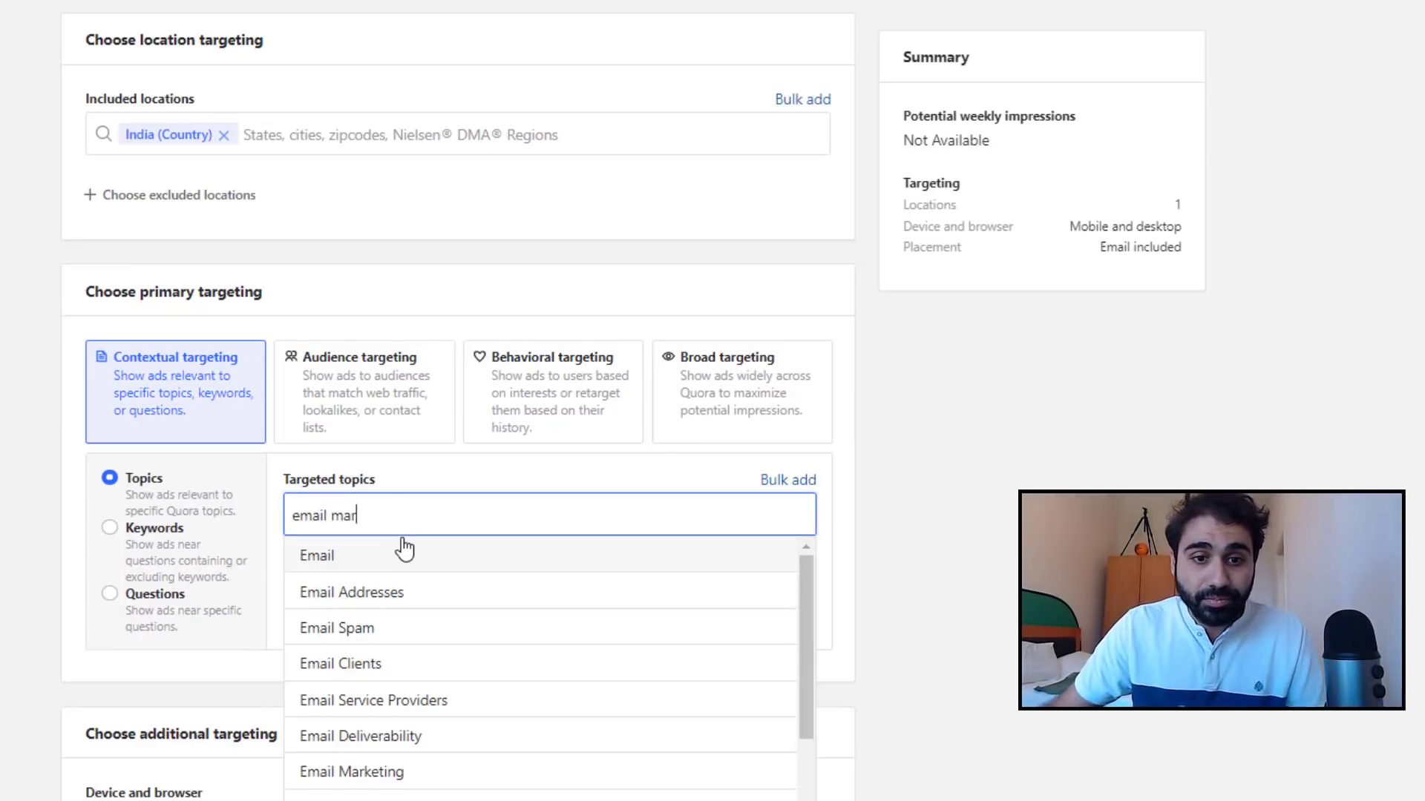
pyautogui.write('r')
pyautogui.click(428, 627)
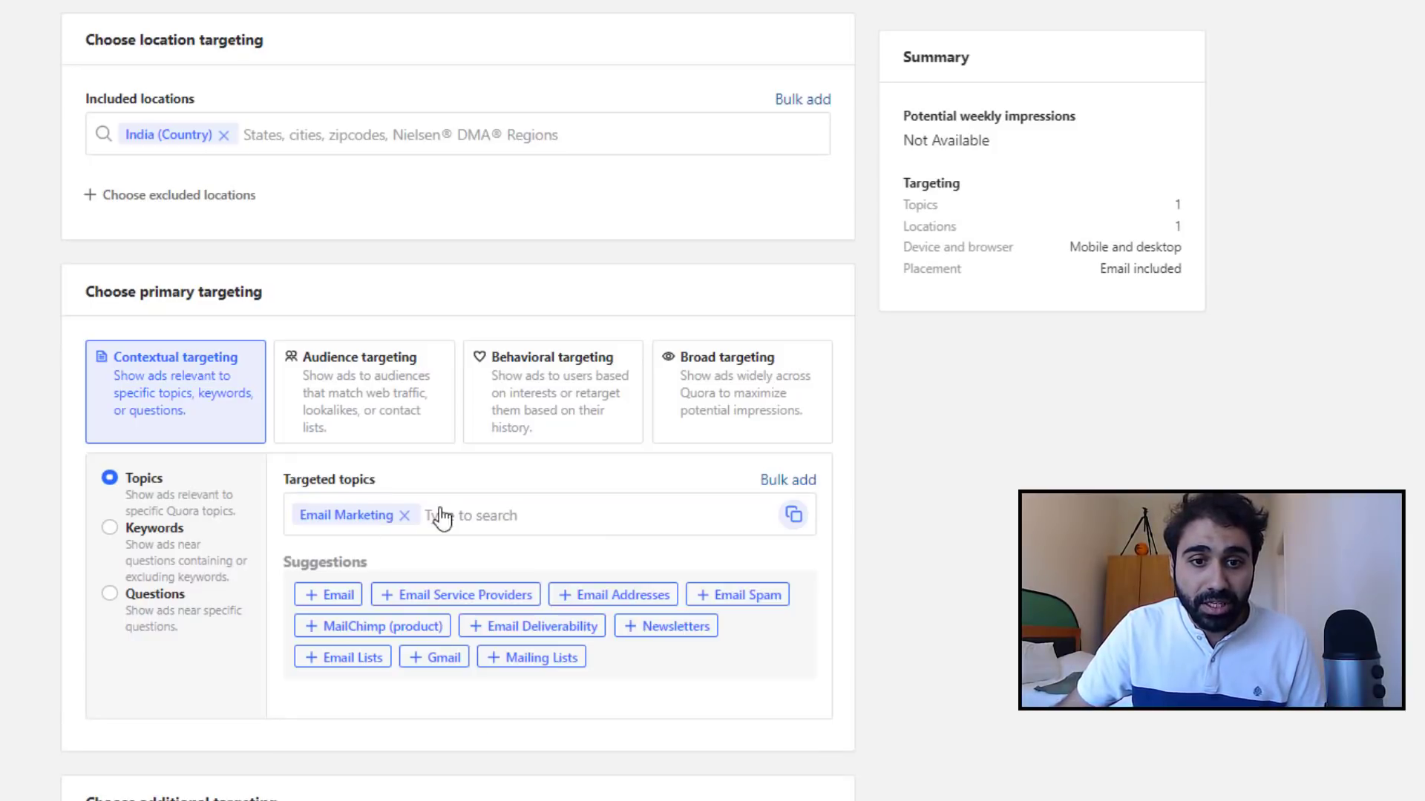
pyautogui.click(382, 595)
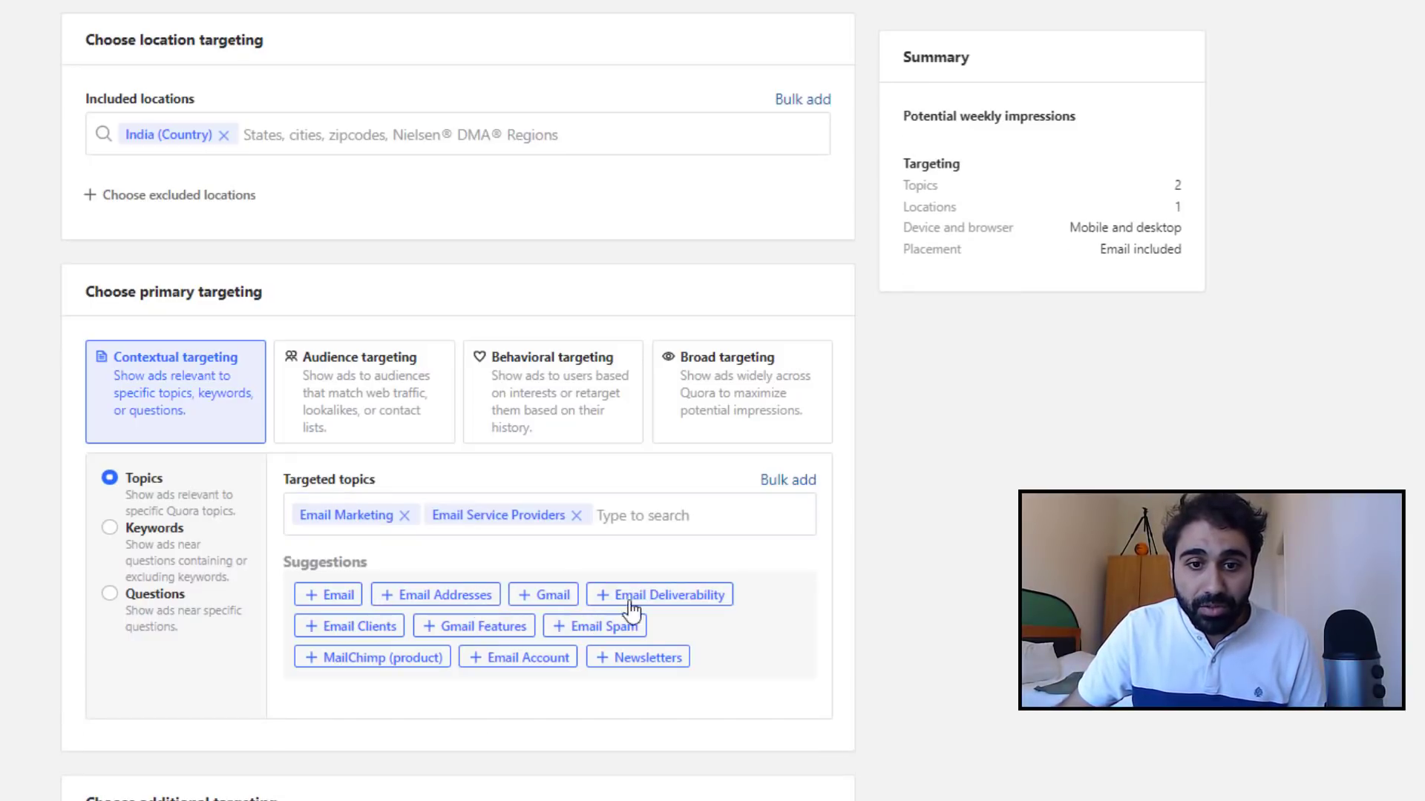
pyautogui.click(602, 603)
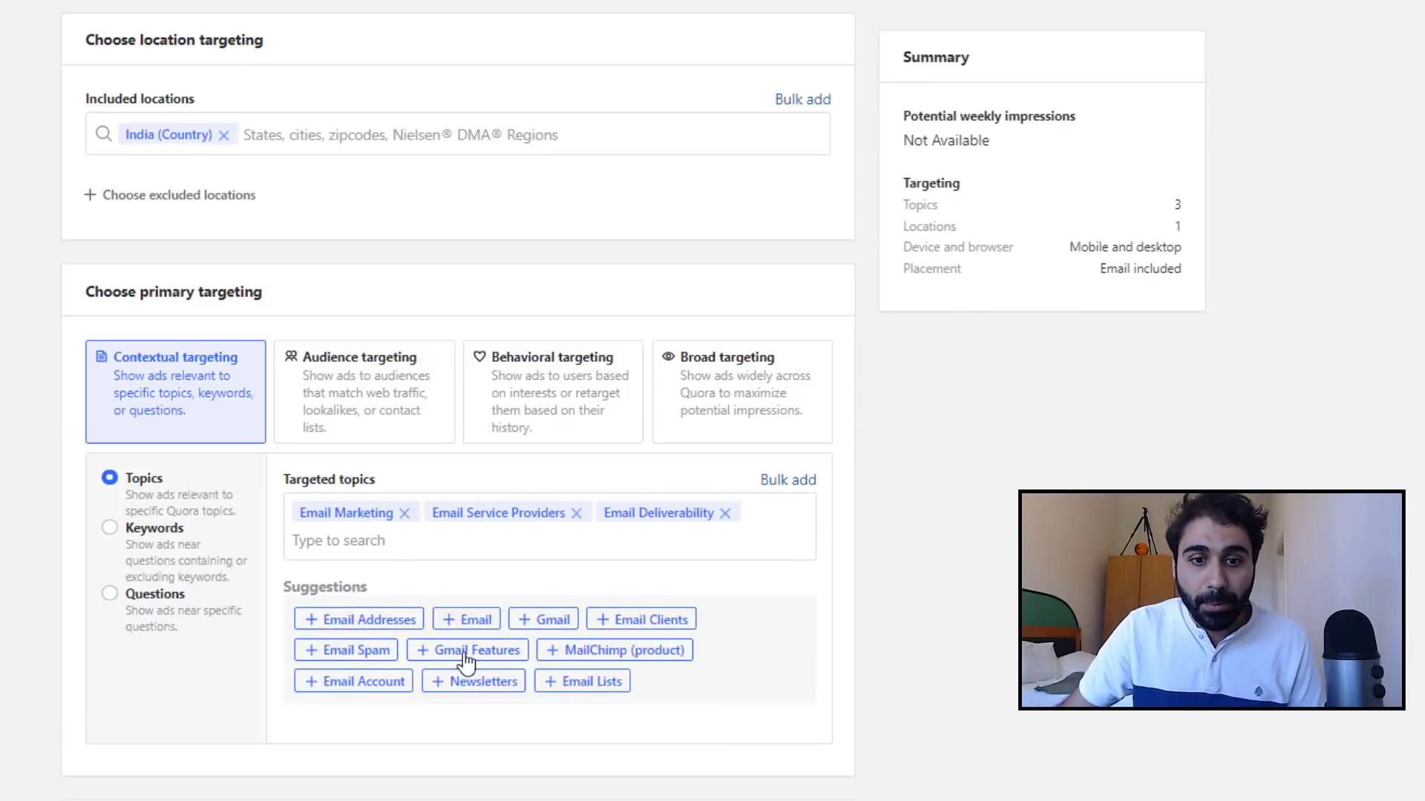
pyautogui.click(552, 651)
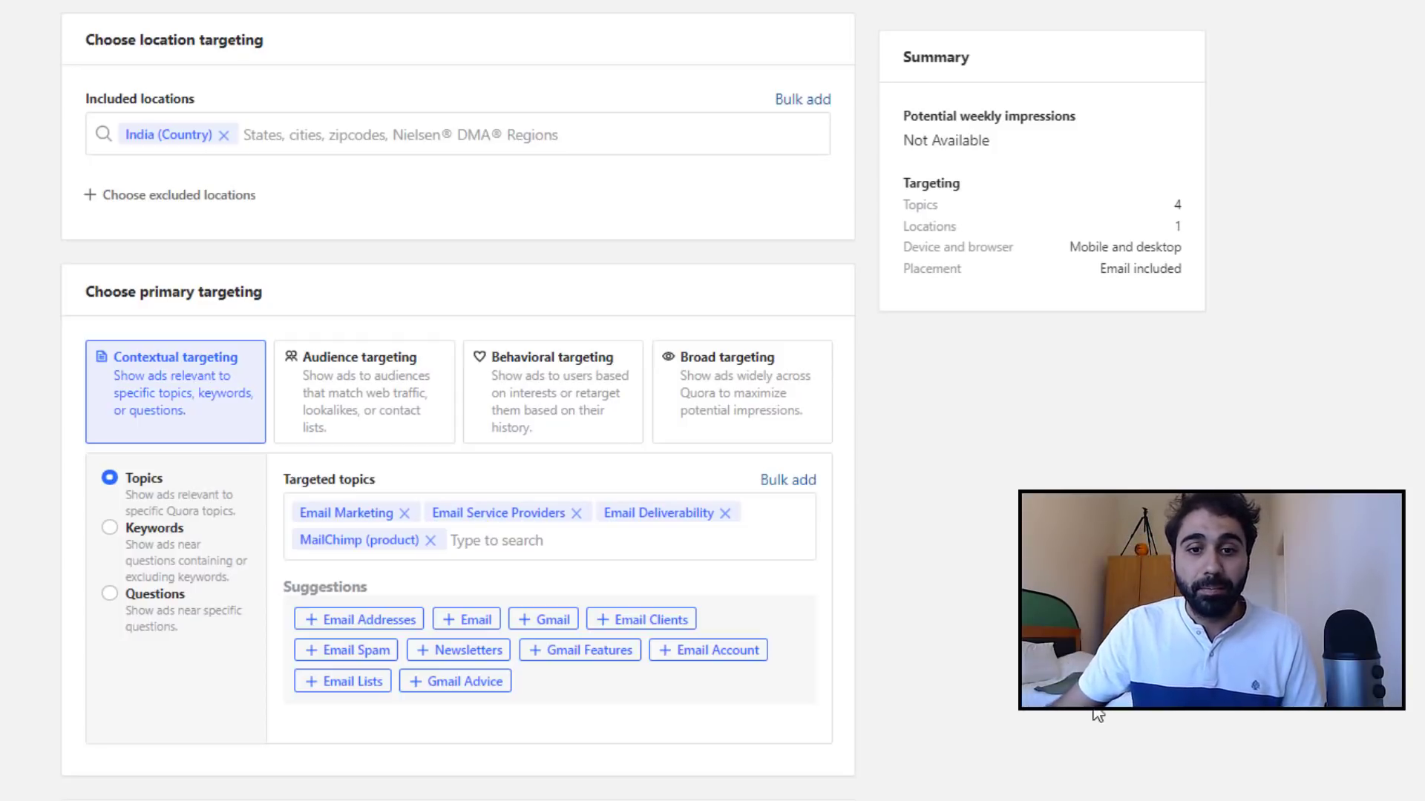
# Restrict the ad set's device targeting to desktop browsers by excluding all mobile devices
pyautogui.scroll(-9, 993, 420)
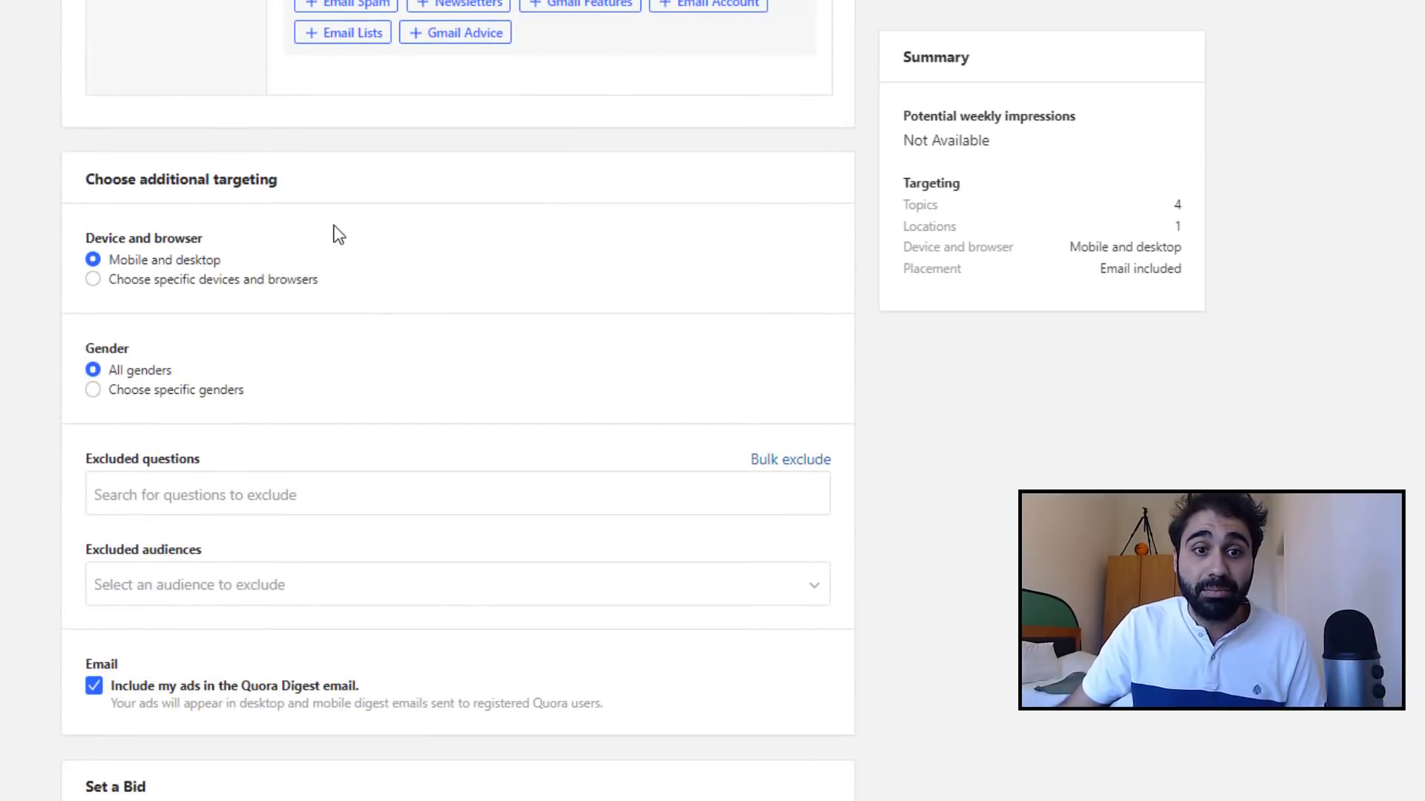
pyautogui.click(209, 287)
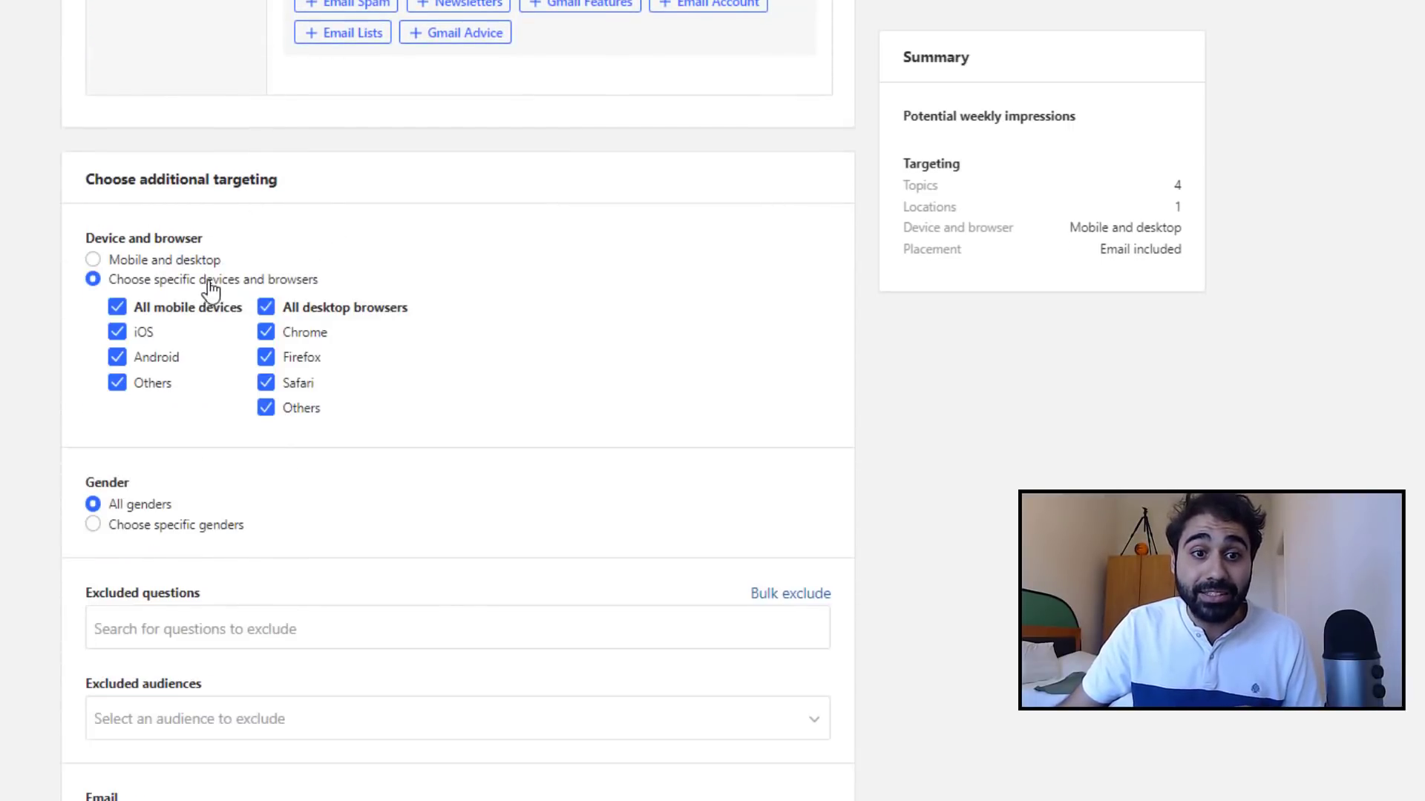
pyautogui.click(119, 309)
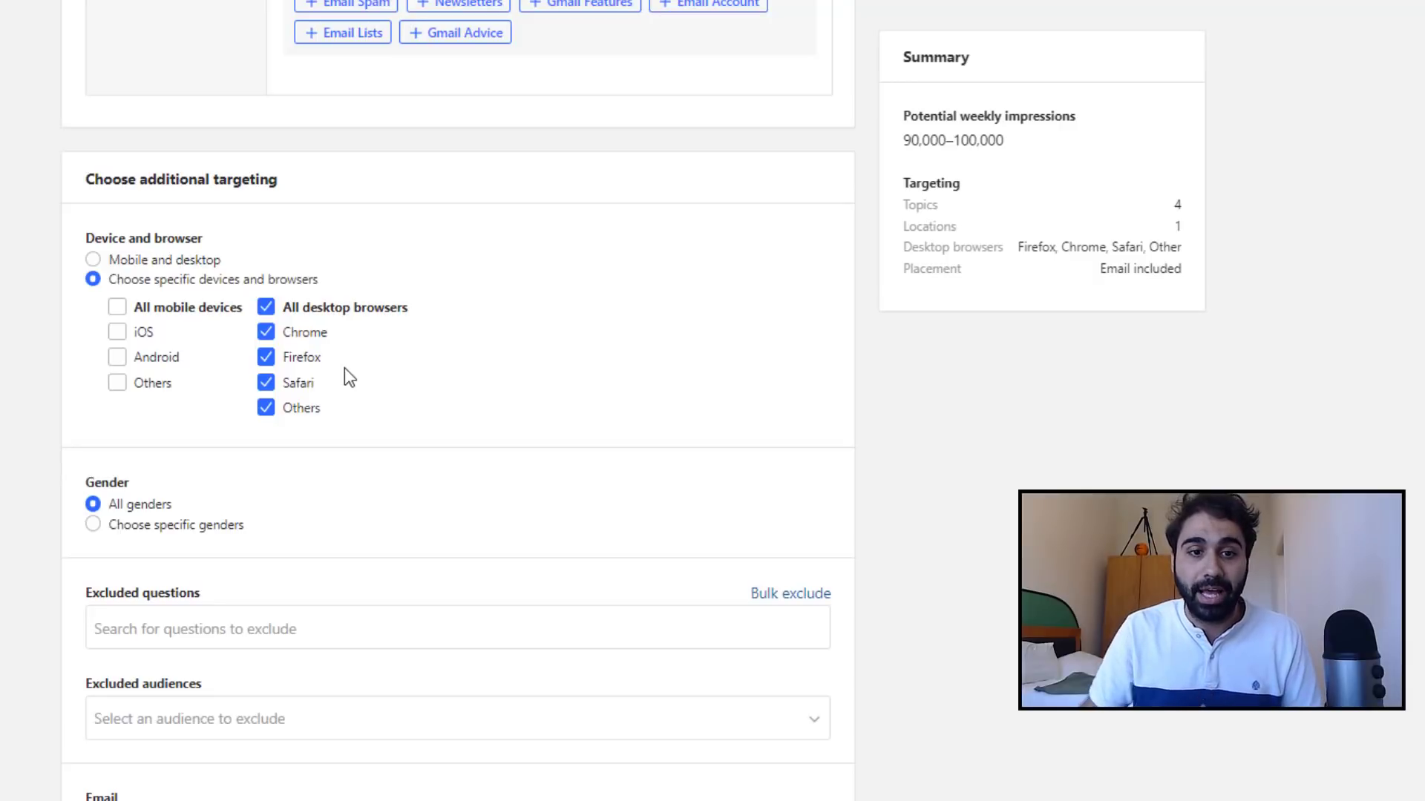
# Set the ad set's CPC (cost-per-click) bid to US$ 0.74
pyautogui.scroll(-5, 344, 367)
pyautogui.click(195, 788)
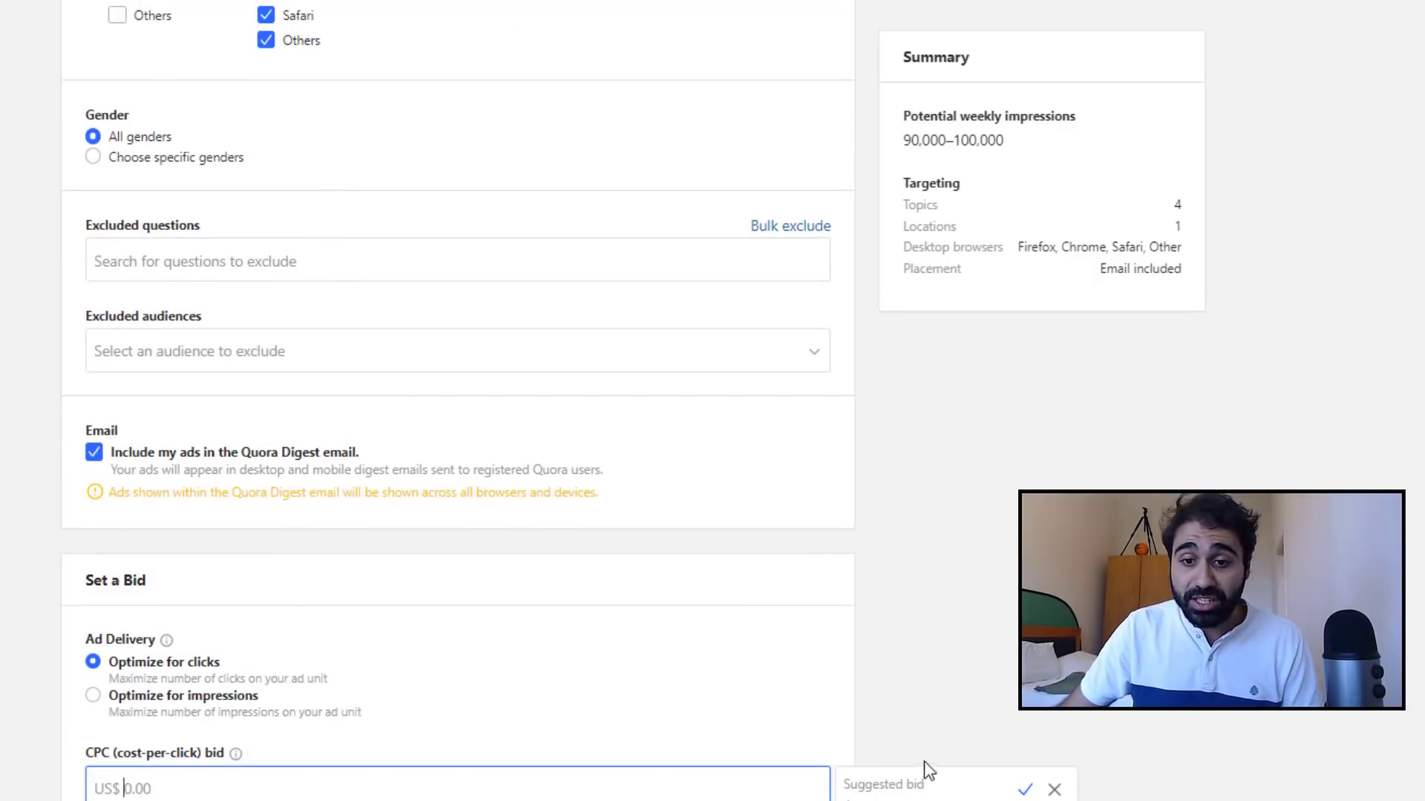
pyautogui.write('0.74')
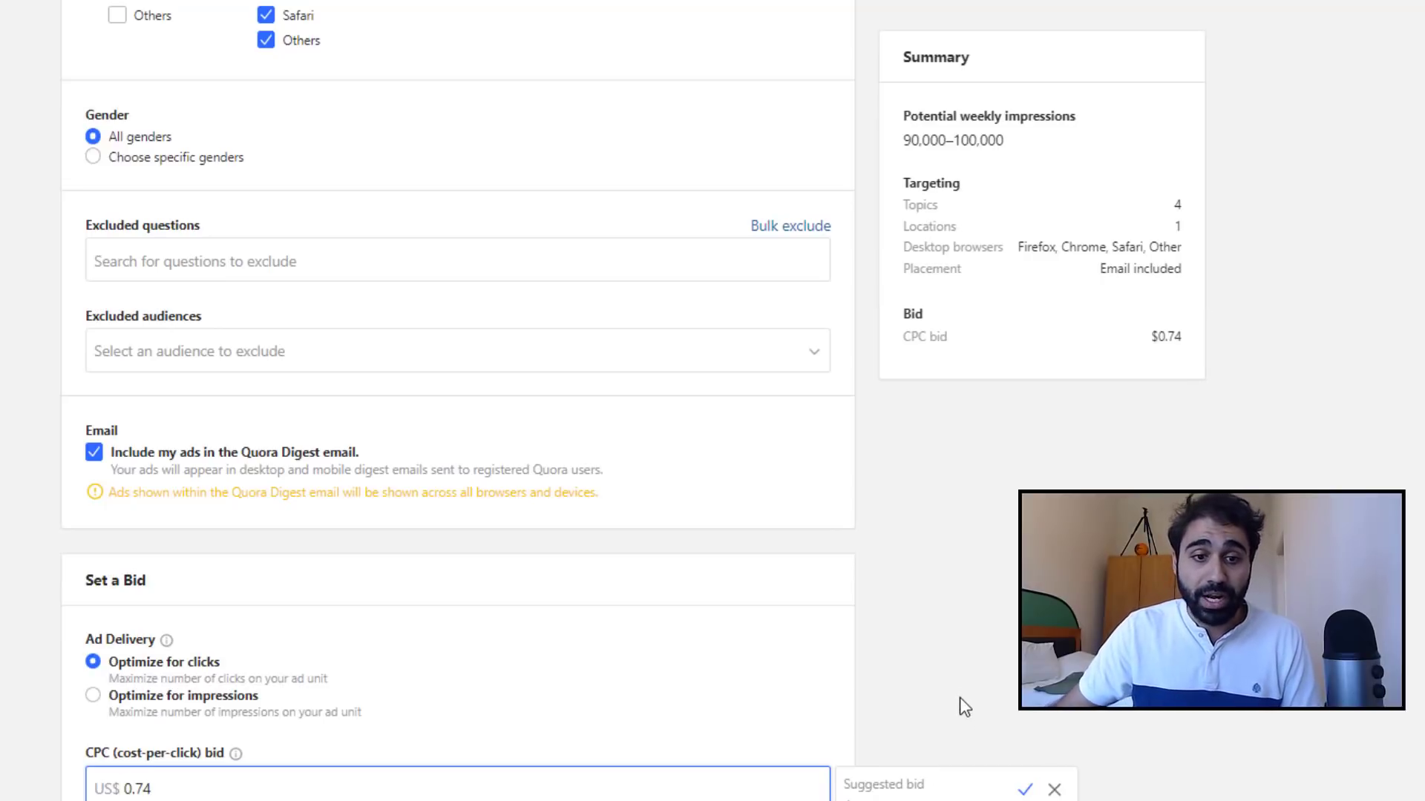
pyautogui.click(961, 701)
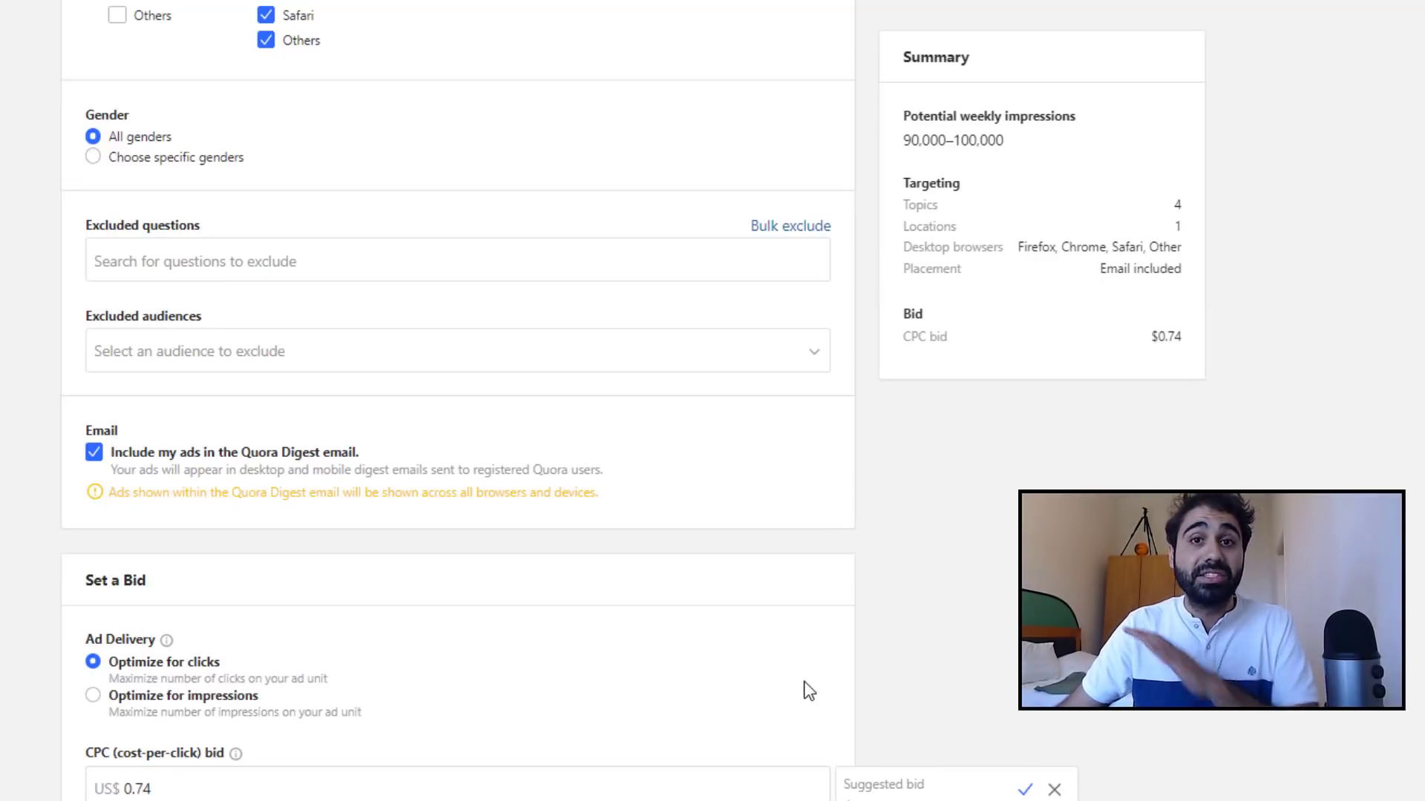
# Review the ad set's location, topics and potential weekly impressions, and proceed to creating the ad
pyautogui.scroll(10, 683, 687)
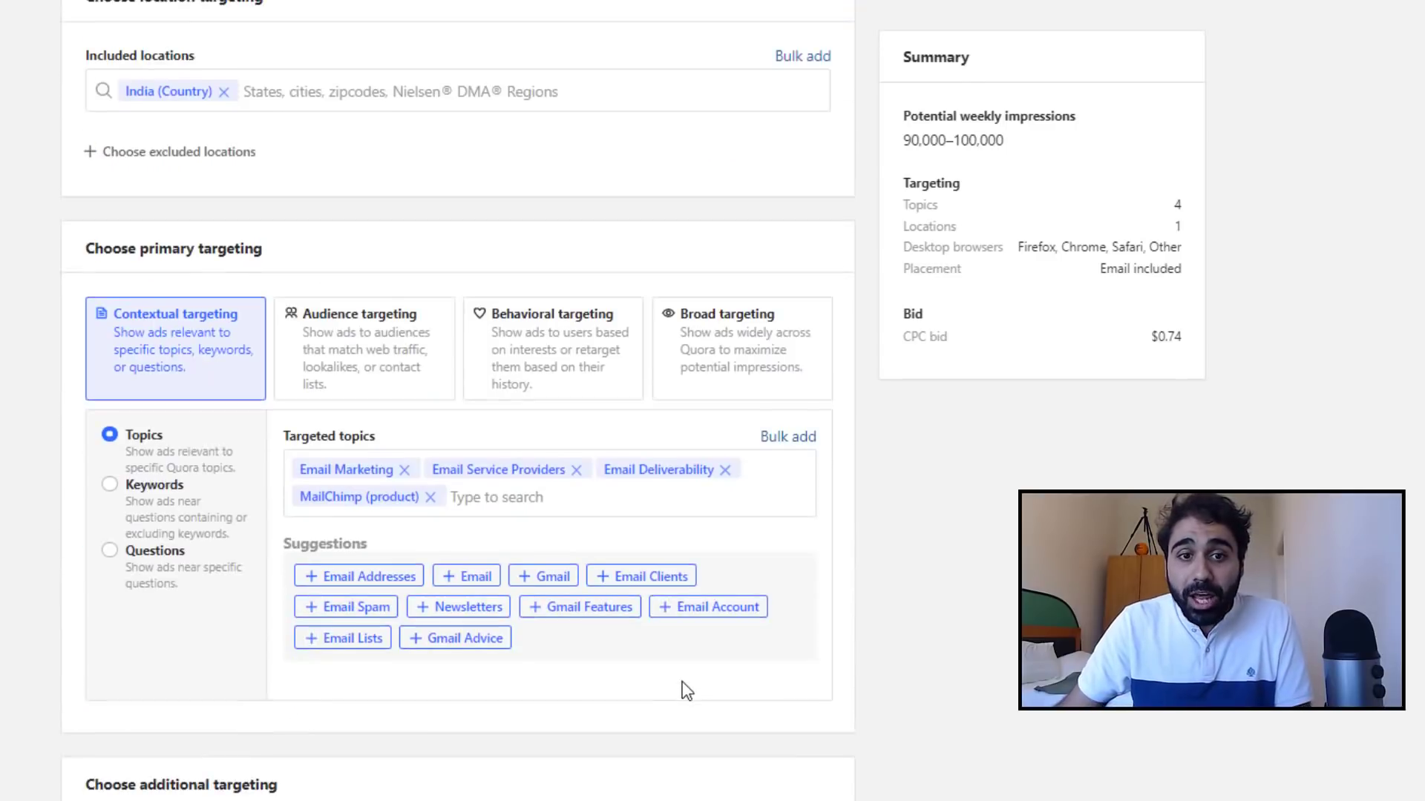
pyautogui.scroll(3, 687, 691)
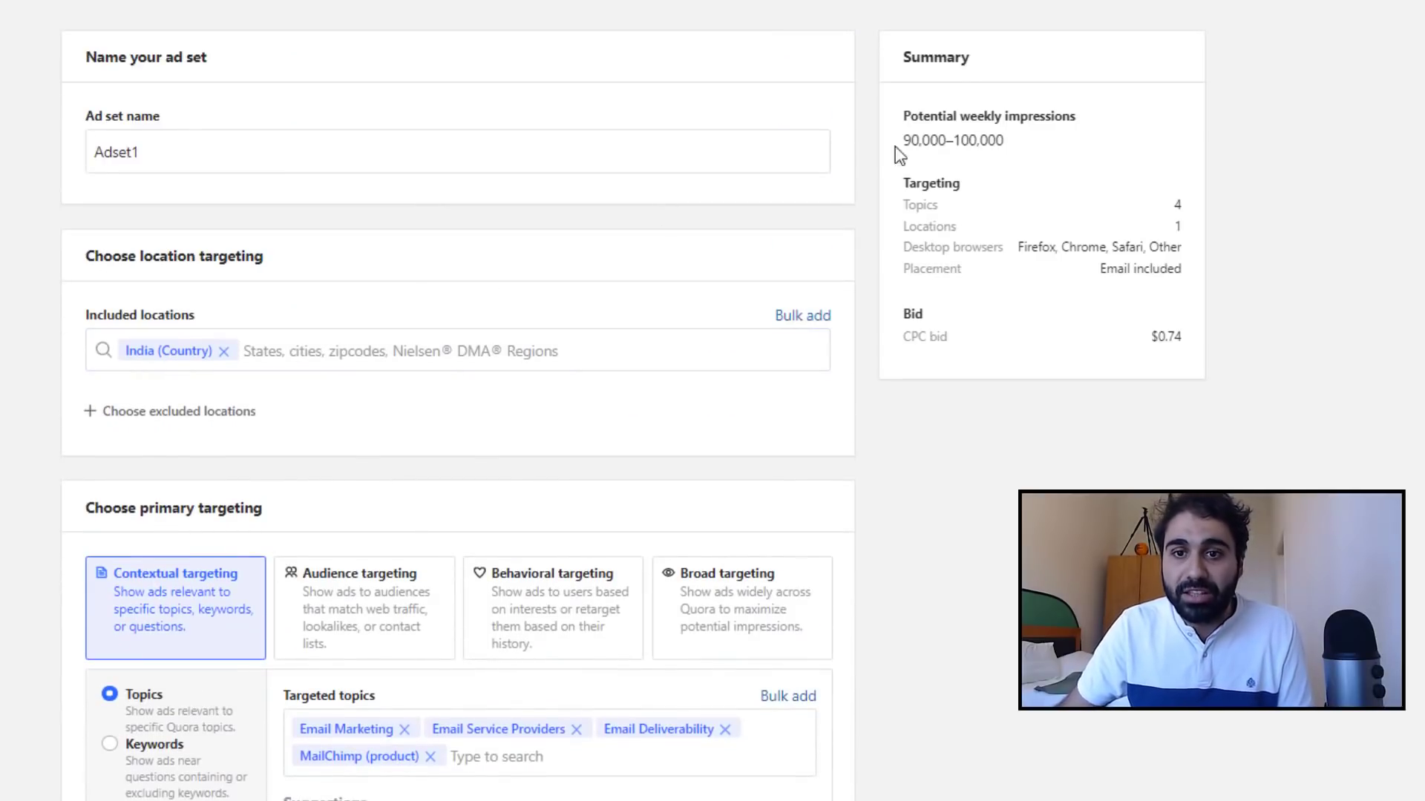
pyautogui.click(358, 361)
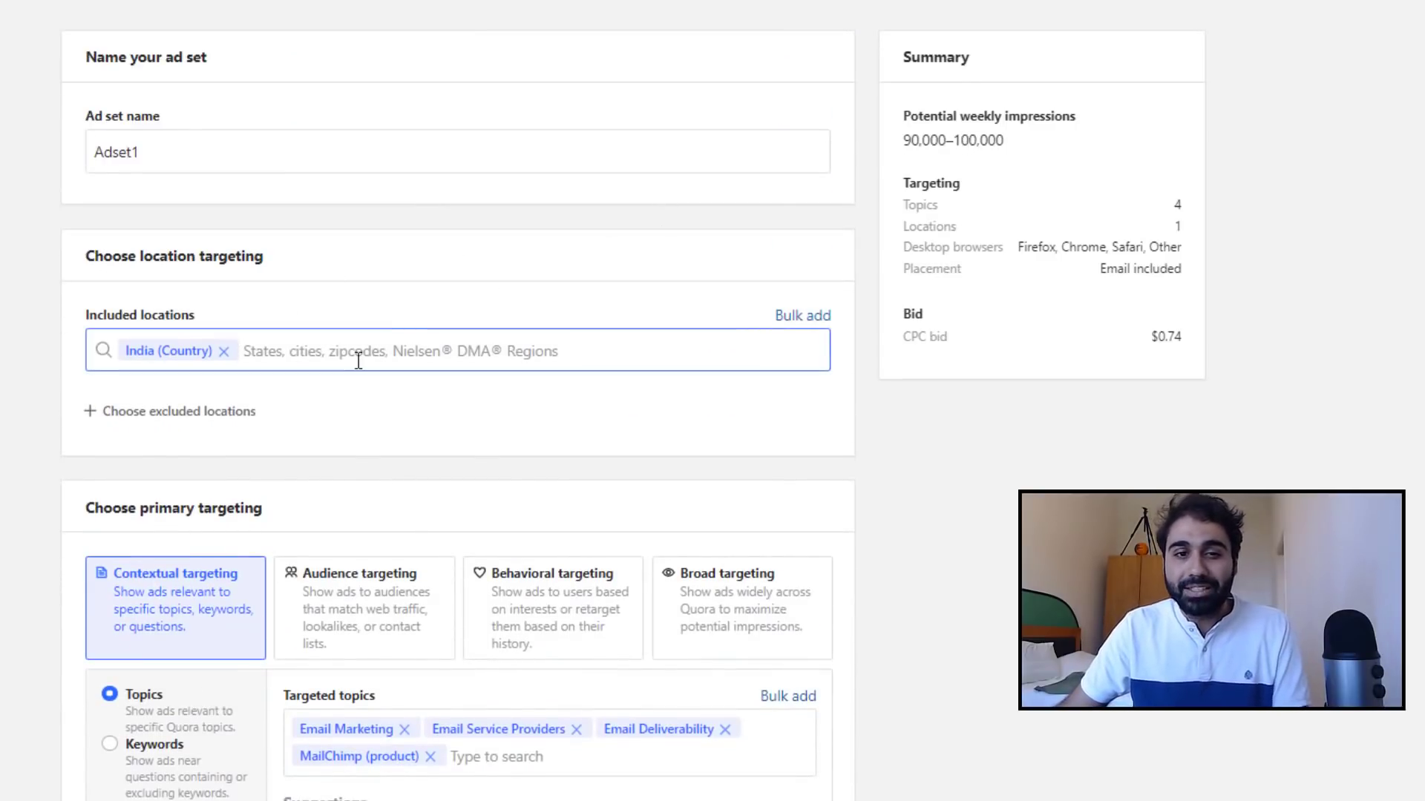
pyautogui.scroll(-1, 578, 363)
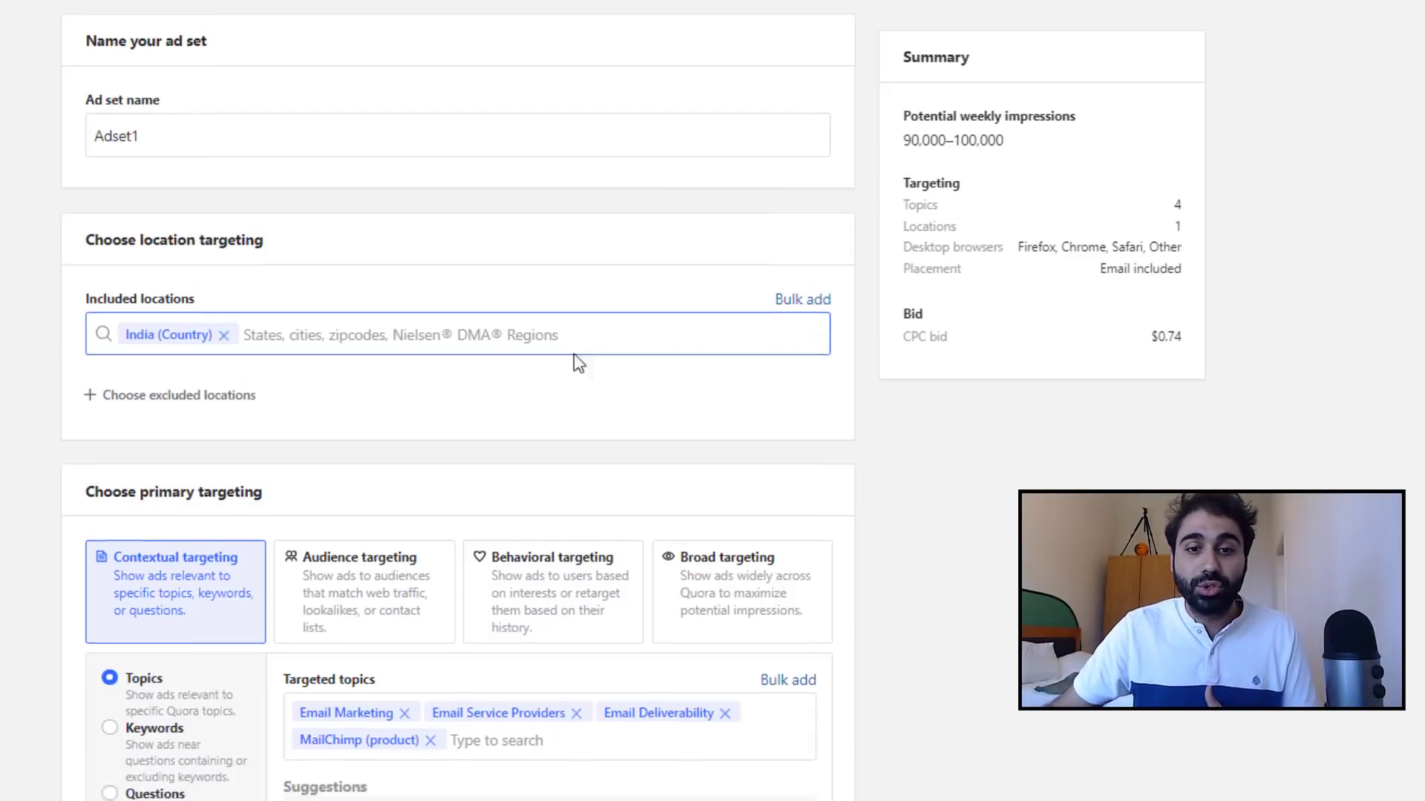
pyautogui.scroll(-15, 763, 668)
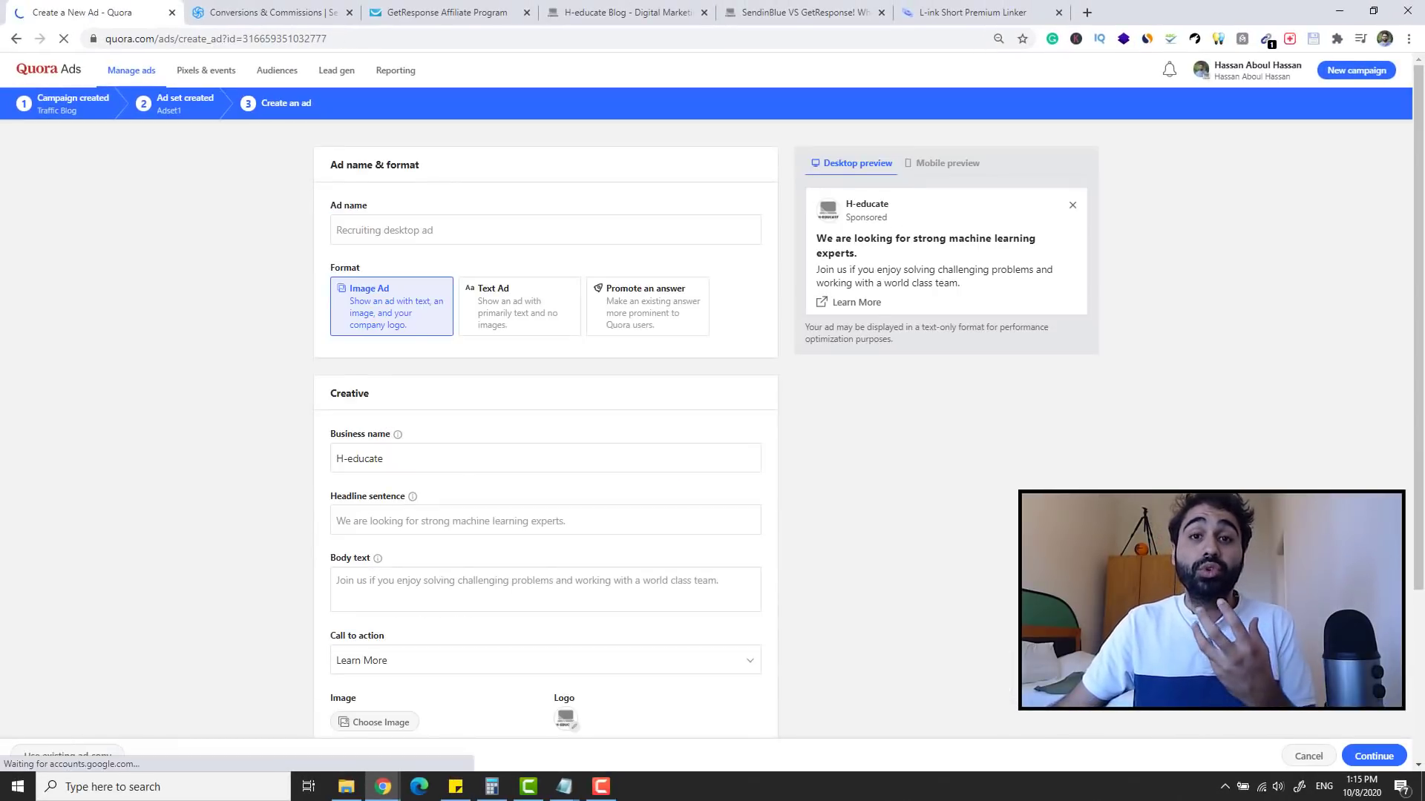
# Name the new ad Ad1, choose the Image Ad format and look over the headline field
pyautogui.click(435, 229)
pyautogui.write('Ad')
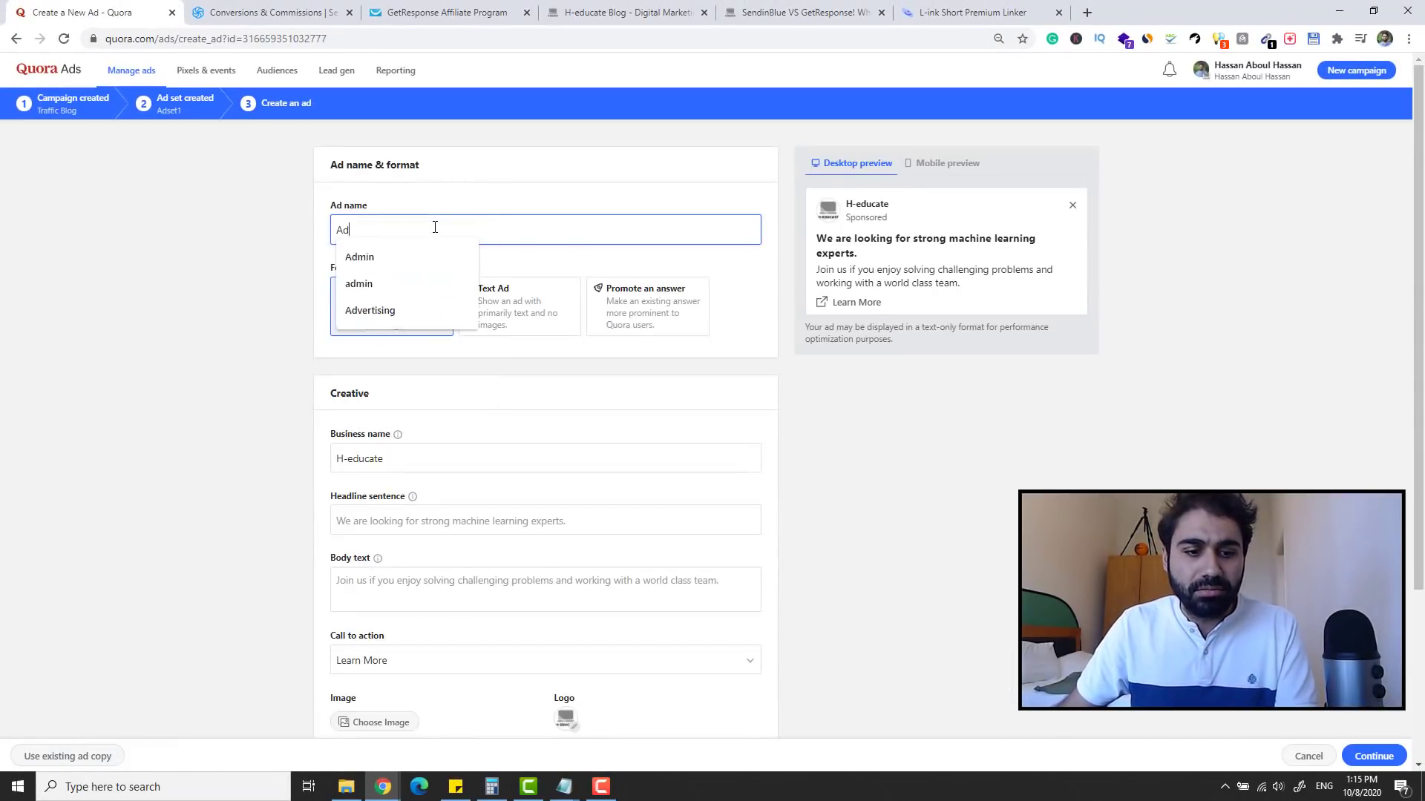
pyautogui.write('1')
pyautogui.click(386, 326)
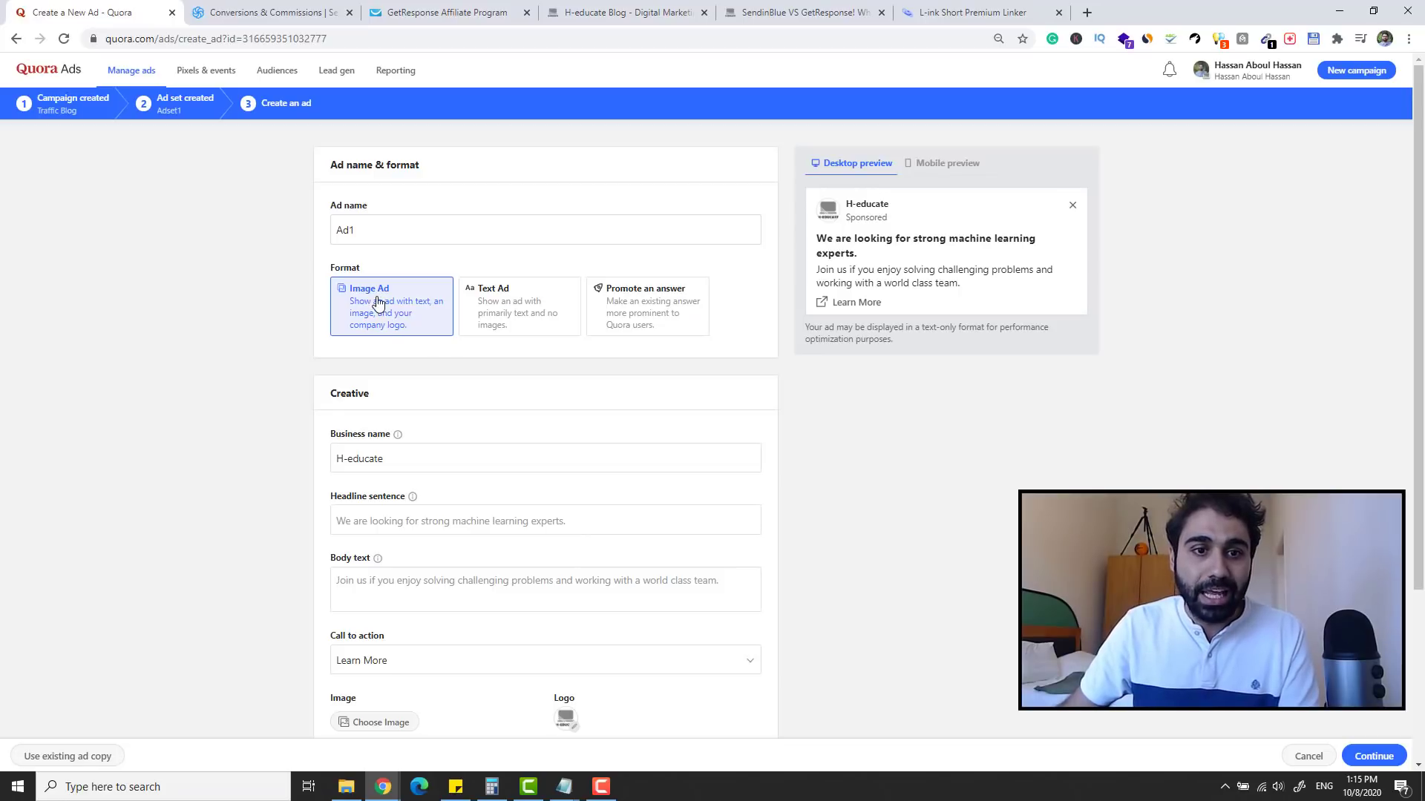
pyautogui.scroll(-2, 920, 402)
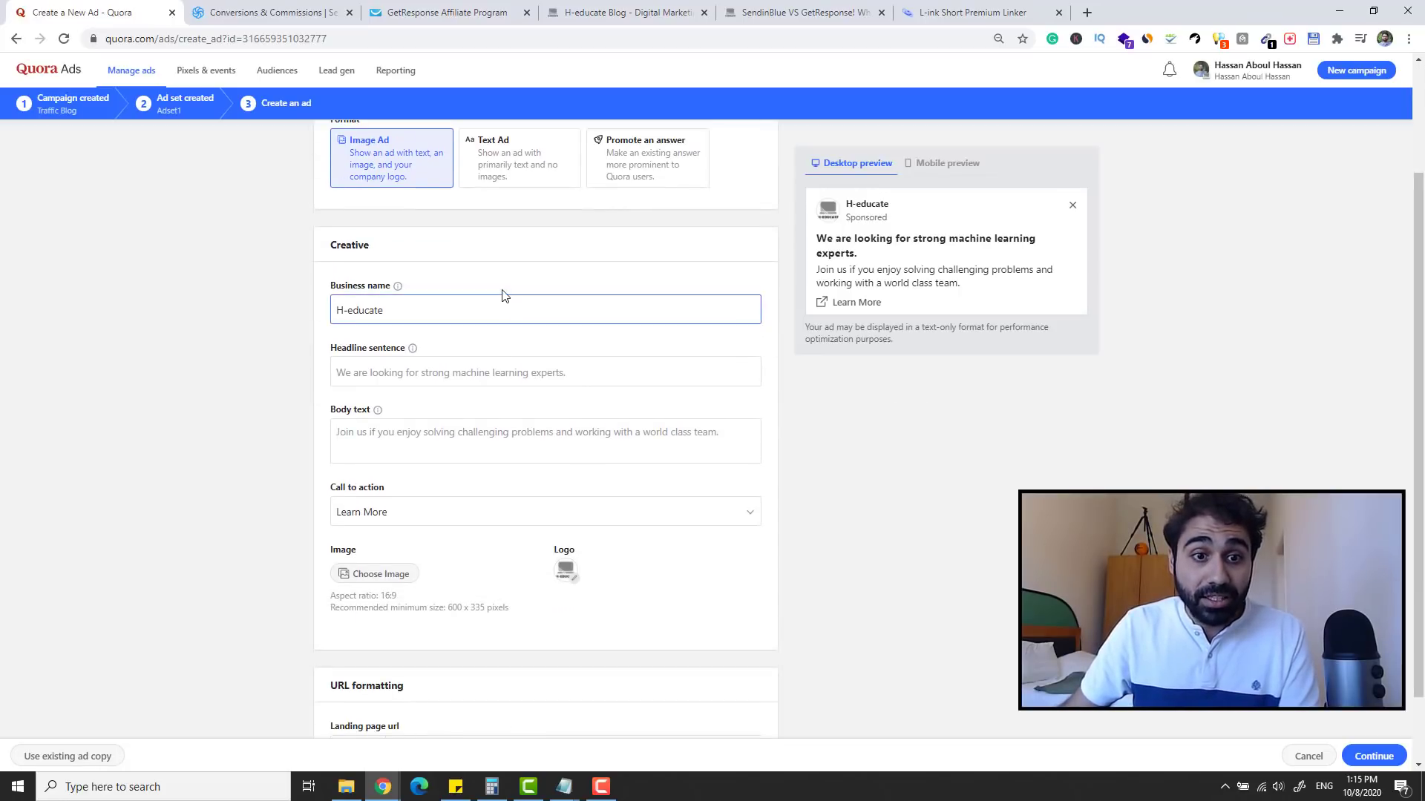
pyautogui.click(461, 373)
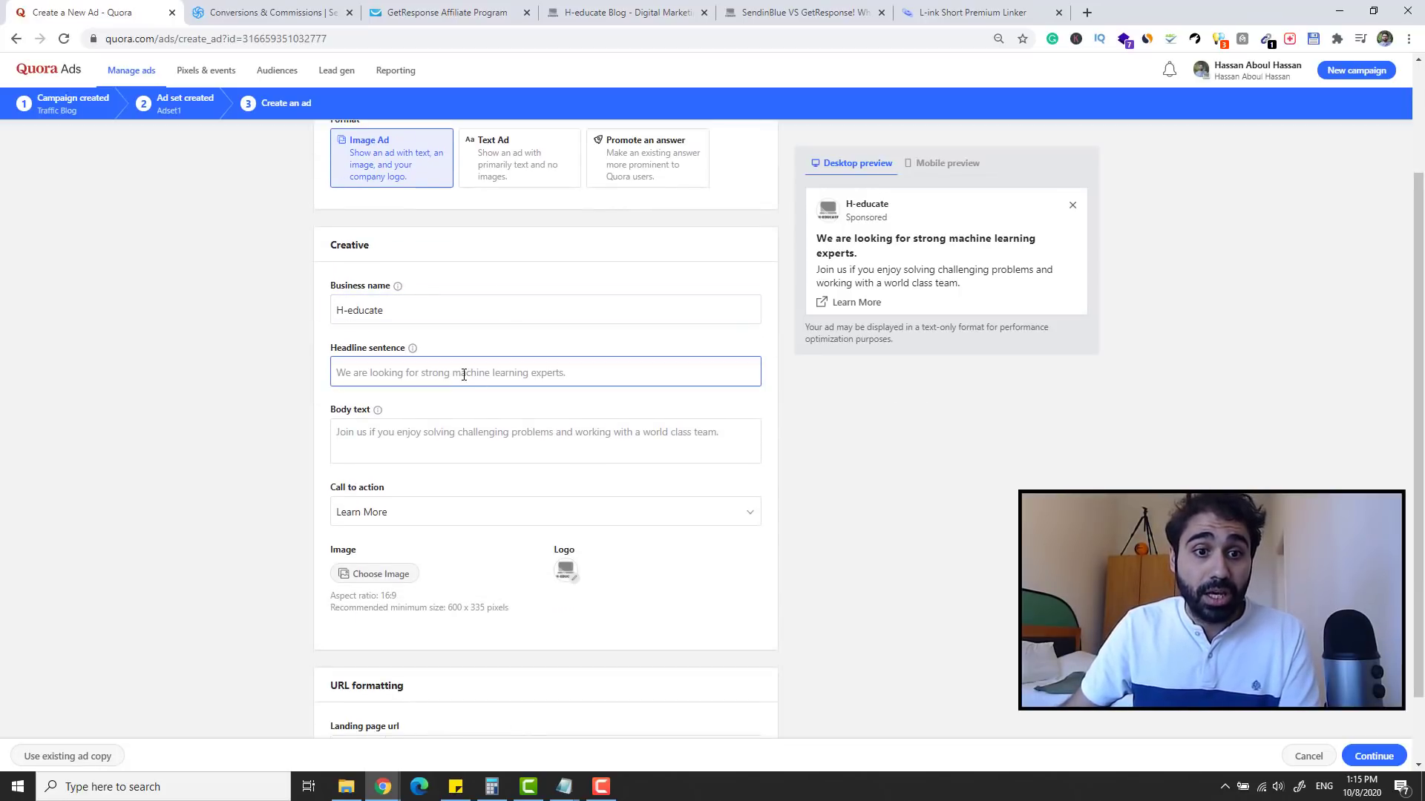
pyautogui.click(566, 343)
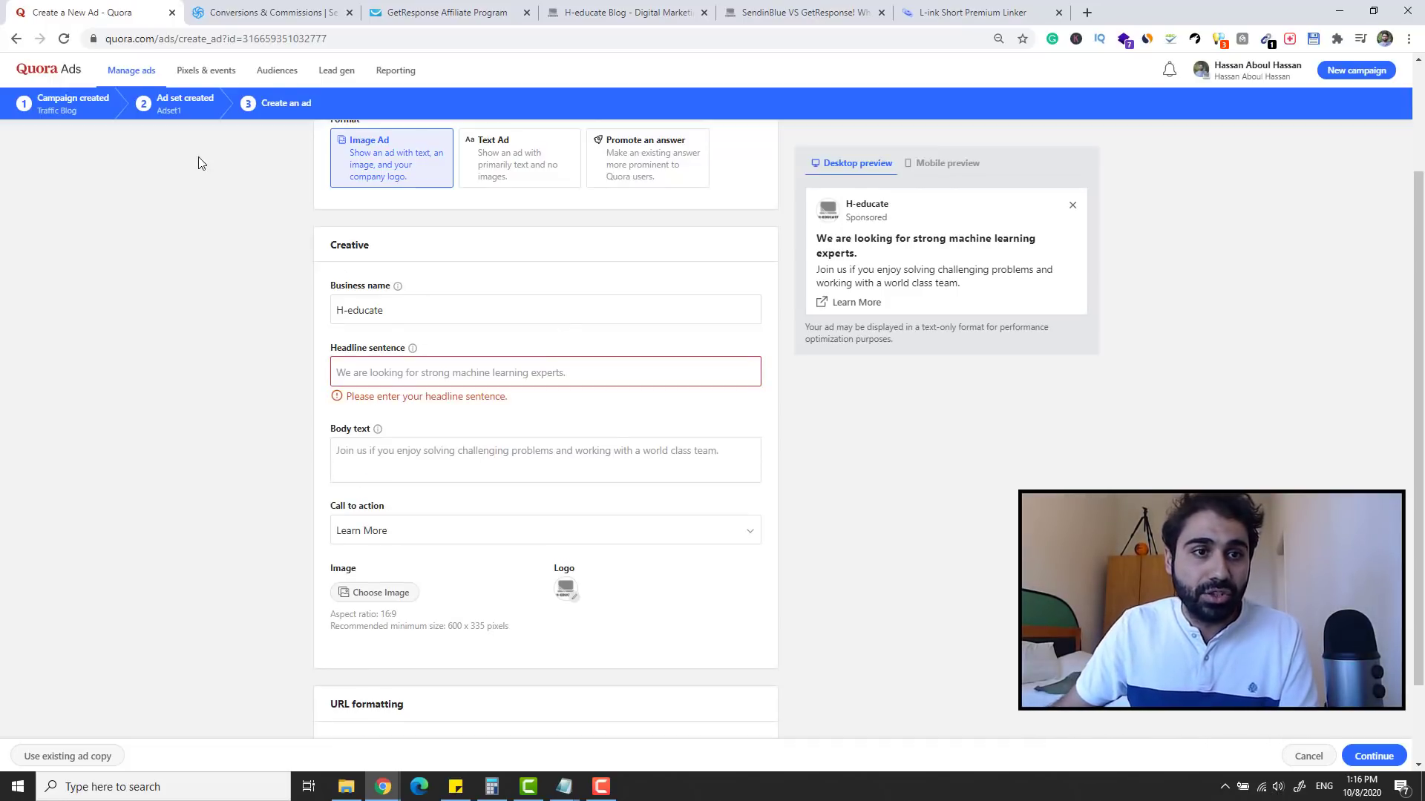
# Open the existing ADIMage ad from the earlier Traffic Blog campaign's Ad1 ad set for editing
pyautogui.click(139, 72)
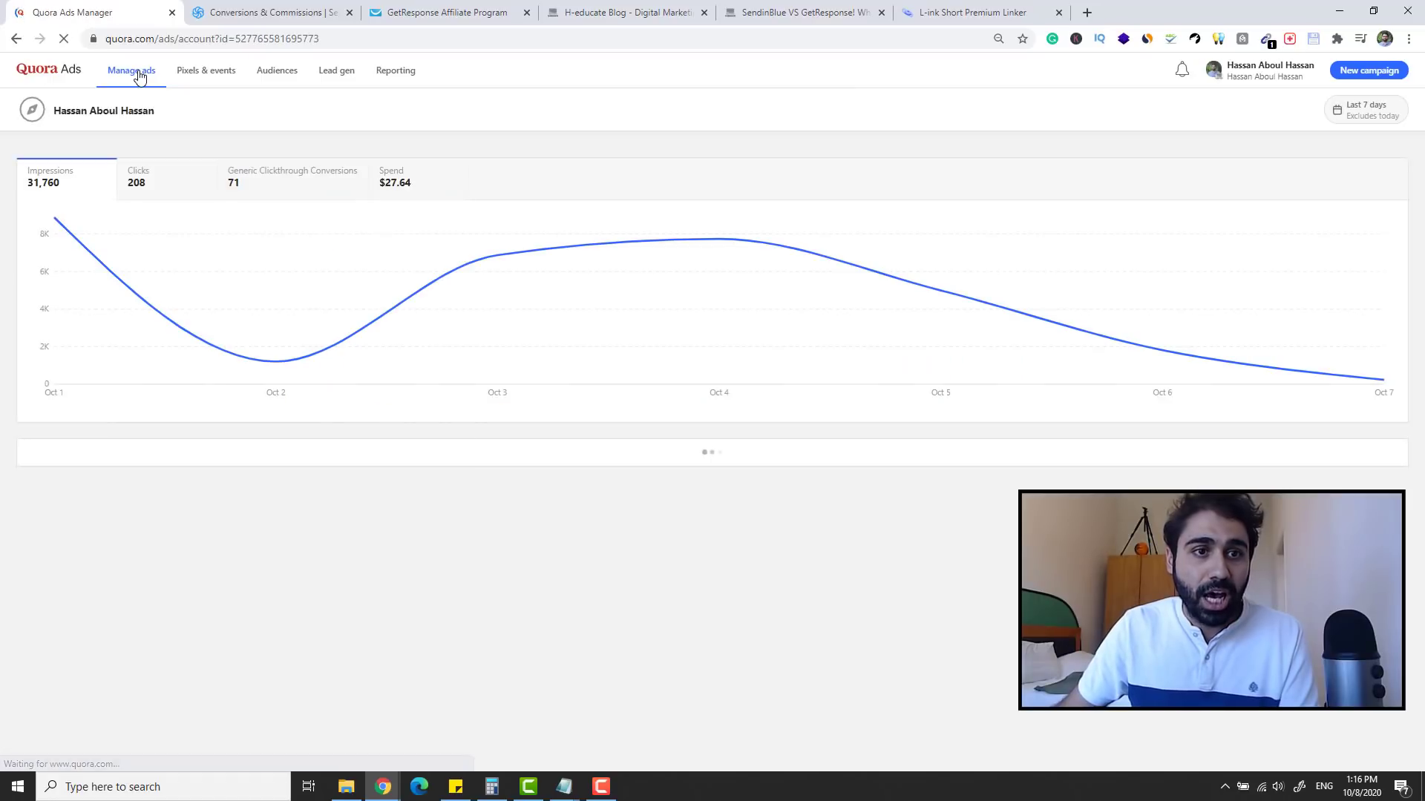
pyautogui.click(191, 528)
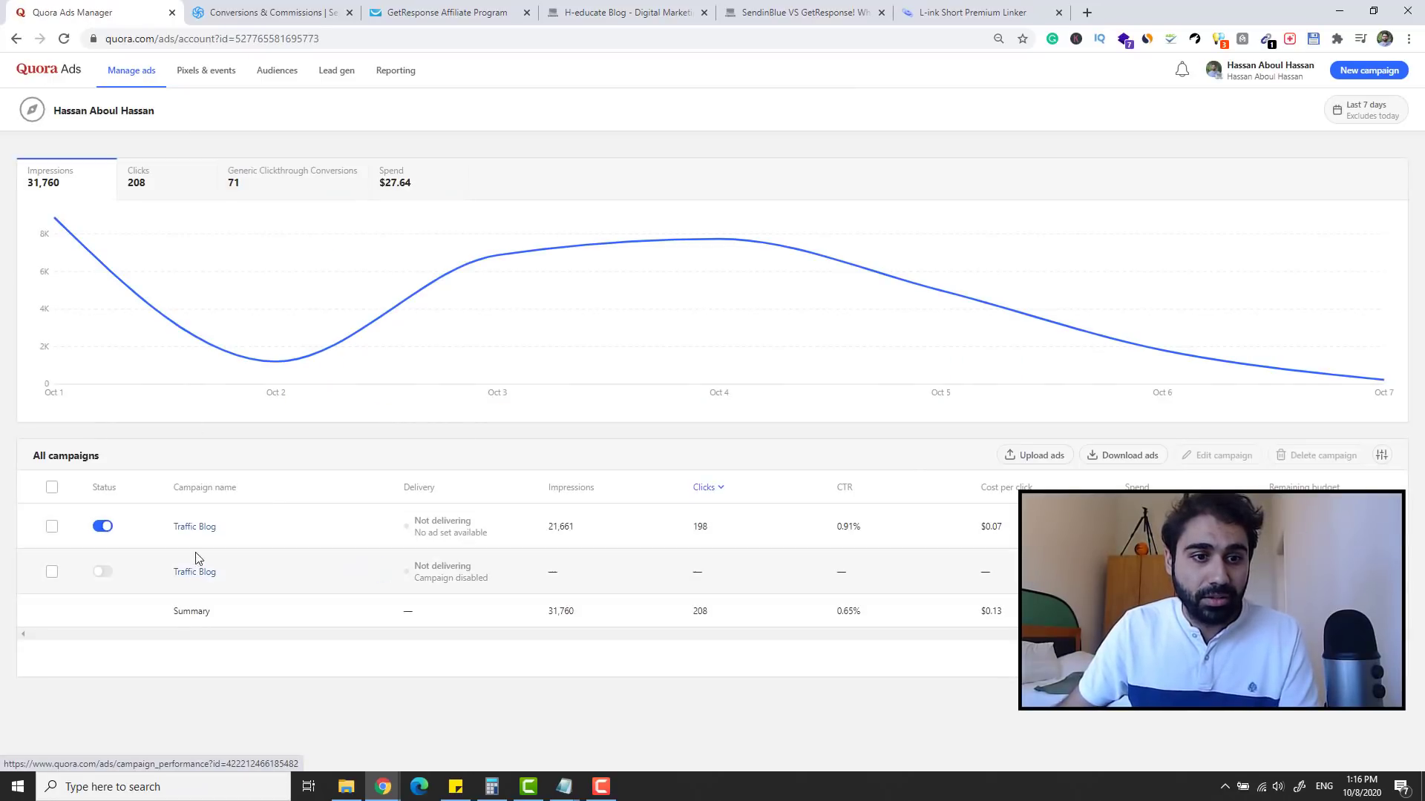
pyautogui.click(182, 529)
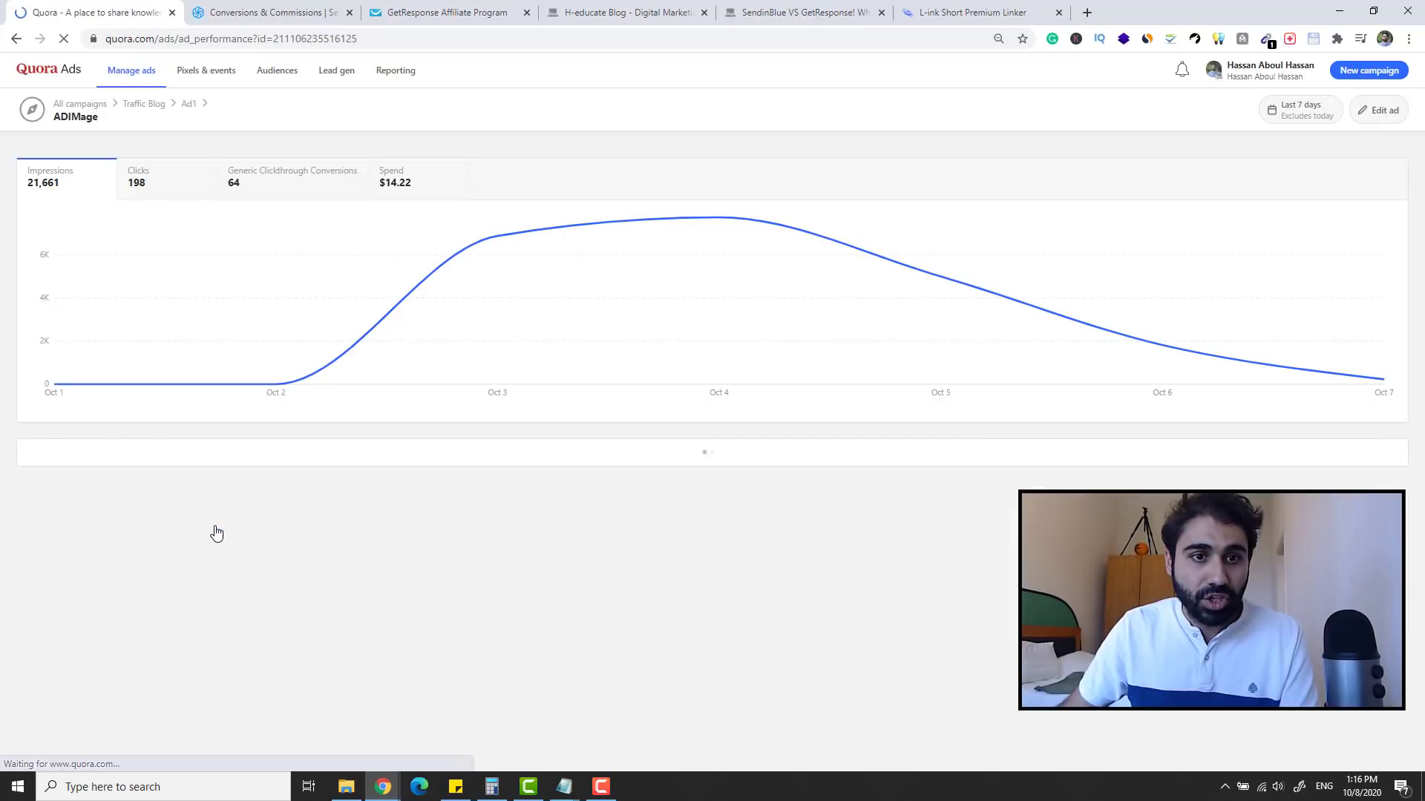
pyautogui.click(401, 529)
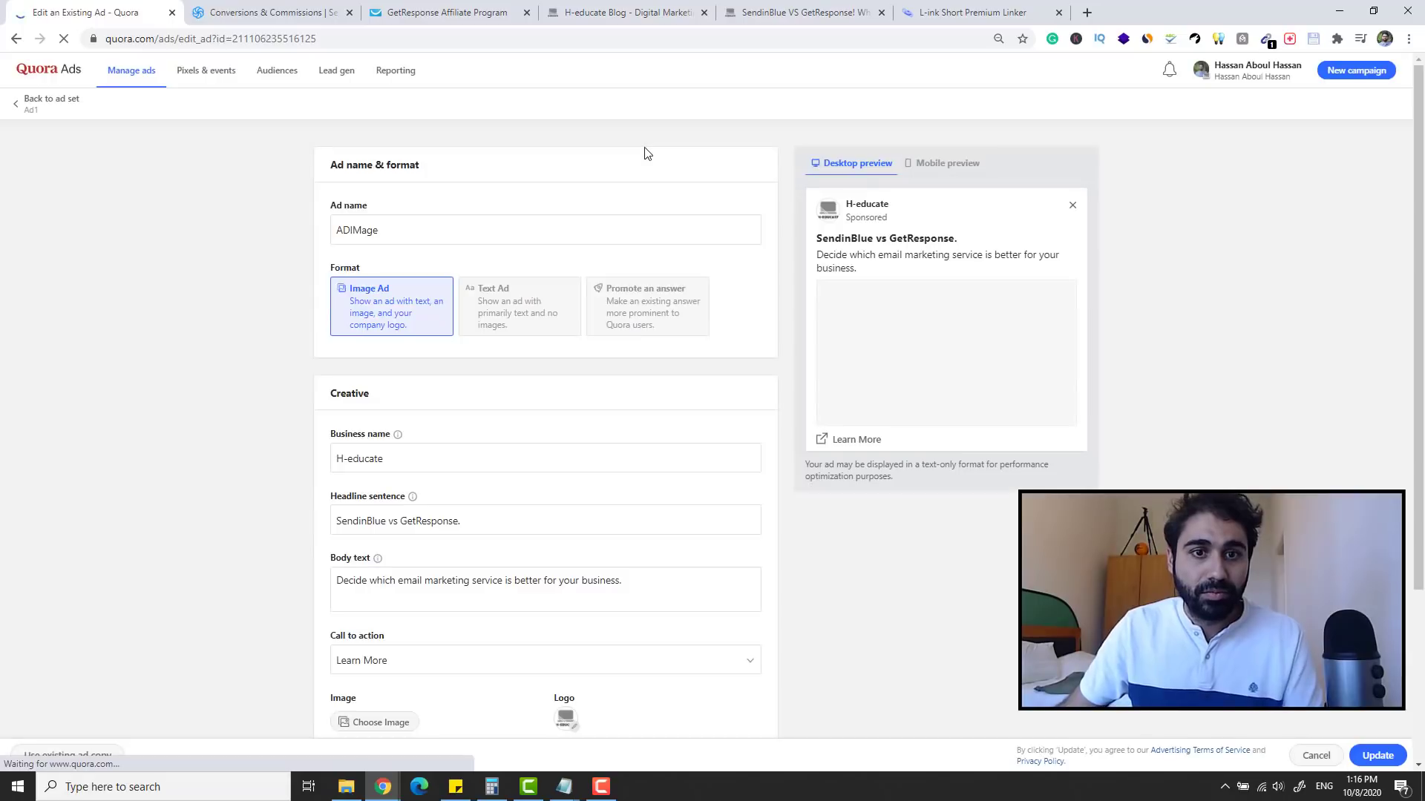
# Compare the ADIMage ad's creative and preview with the featured image and title of the SendinBlue VS GetResponse blog post
pyautogui.scroll(-1, 644, 152)
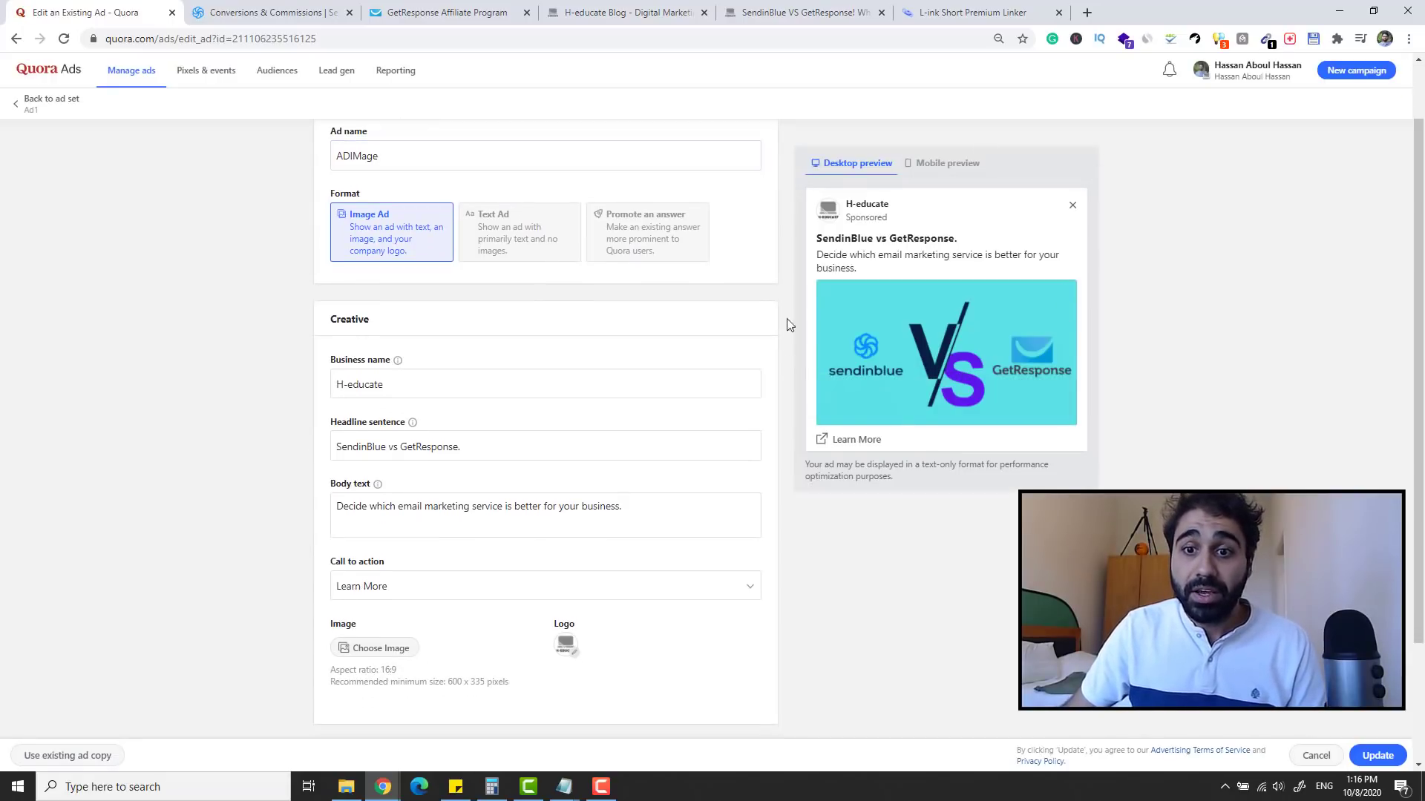
pyautogui.click(817, 11)
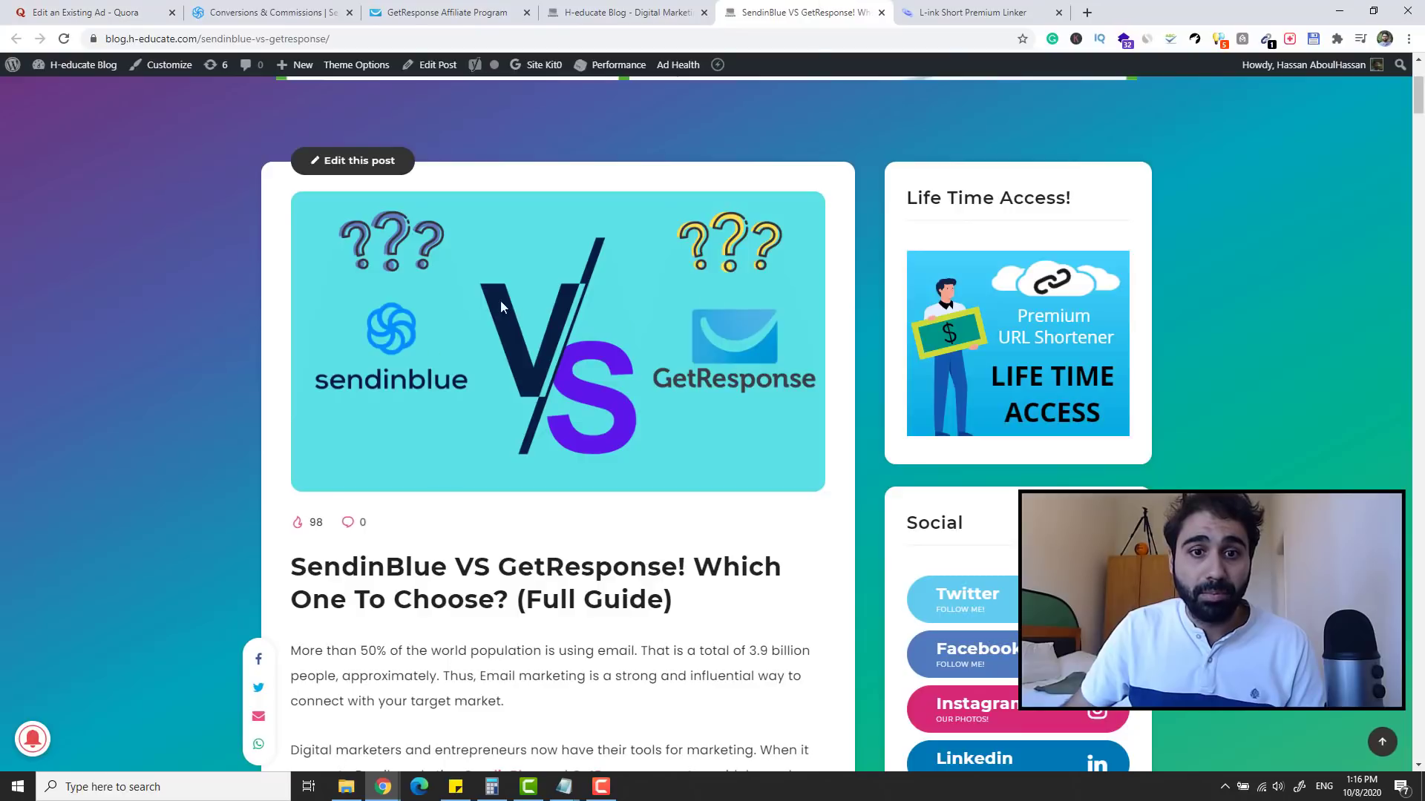
pyautogui.click(119, 12)
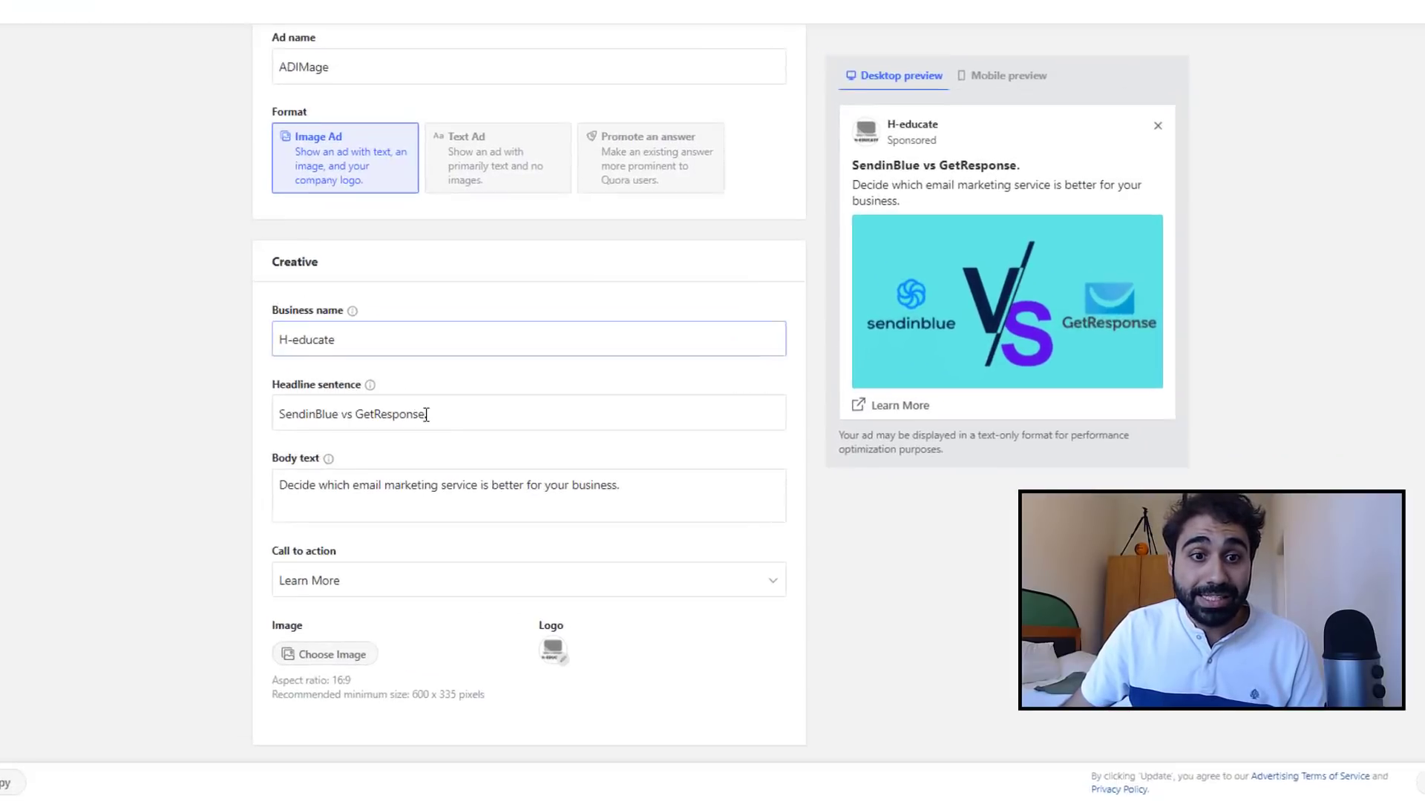
# Review the ADIMage ad's headline sentence and body text, and return to the campaign overview without updating the ad
pyautogui.tripleClick(523, 452)
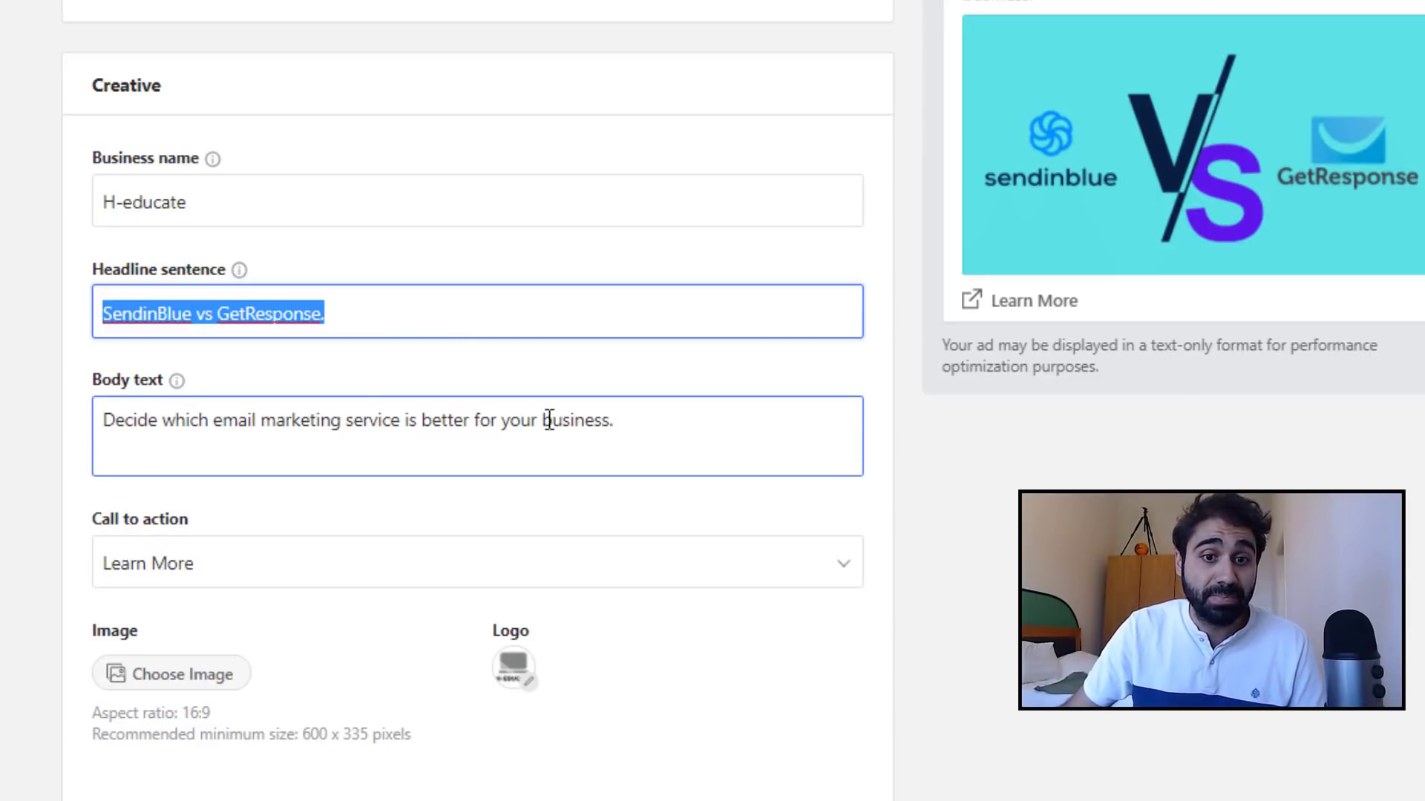
pyautogui.click(667, 420)
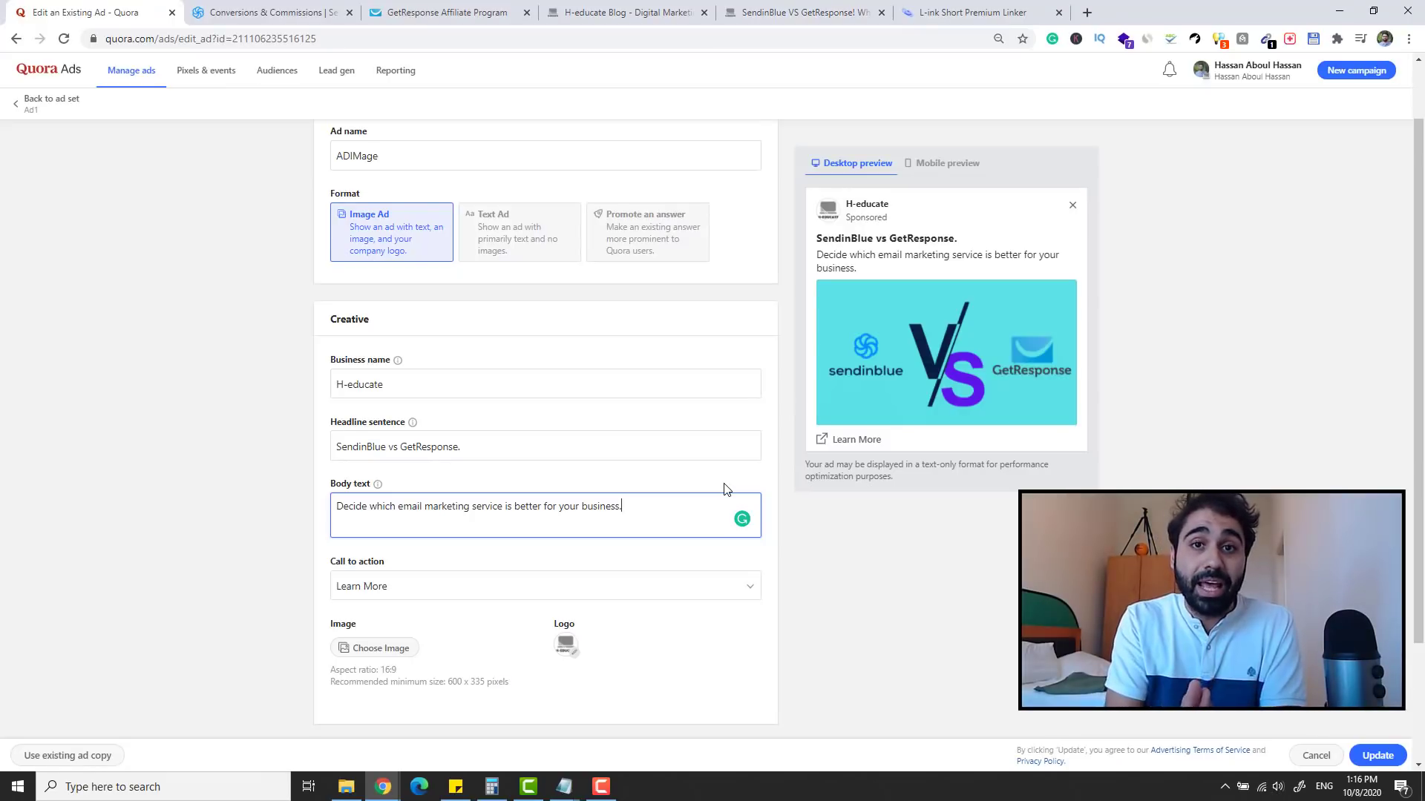
pyautogui.click(129, 73)
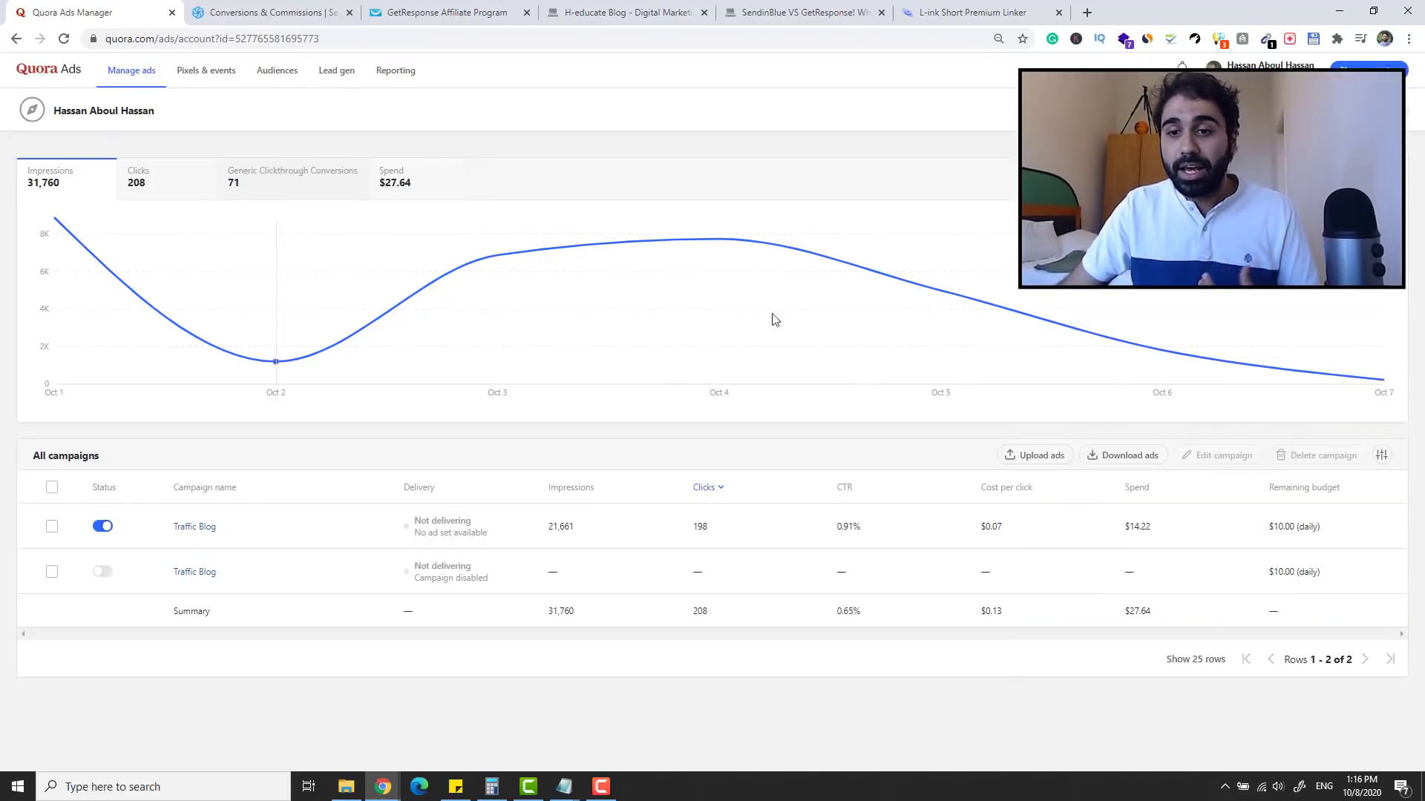
# Compare the active Traffic Blog campaign's spend with the pending commission amount on the refreshed SendinBlue affiliate dashboard
pyautogui.moveTo(1133, 526); pyautogui.dragTo(1153, 527)
pyautogui.click(1152, 527)
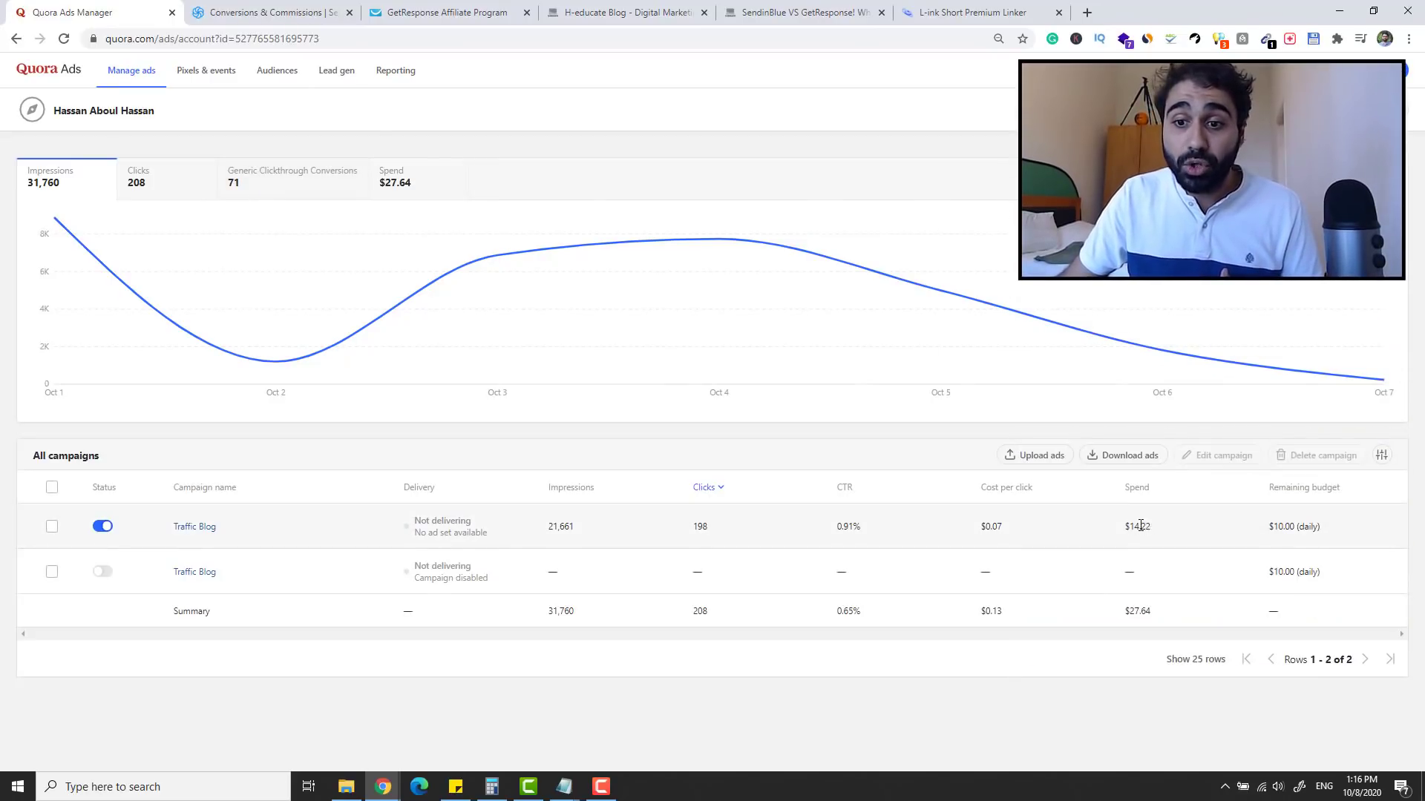
pyautogui.click(254, 6)
pyautogui.click(64, 39)
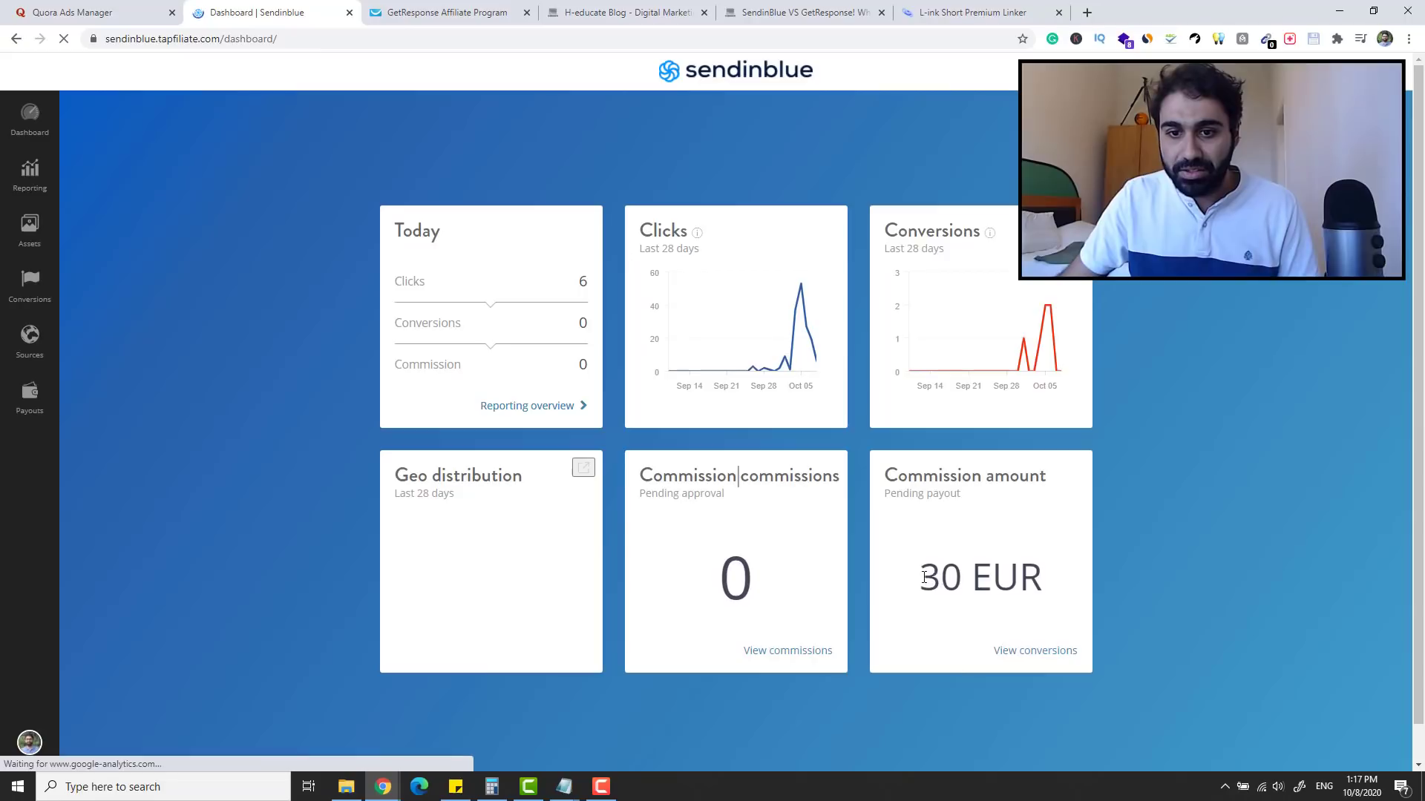
pyautogui.moveTo(917, 579); pyautogui.dragTo(962, 547)
pyautogui.click(960, 543)
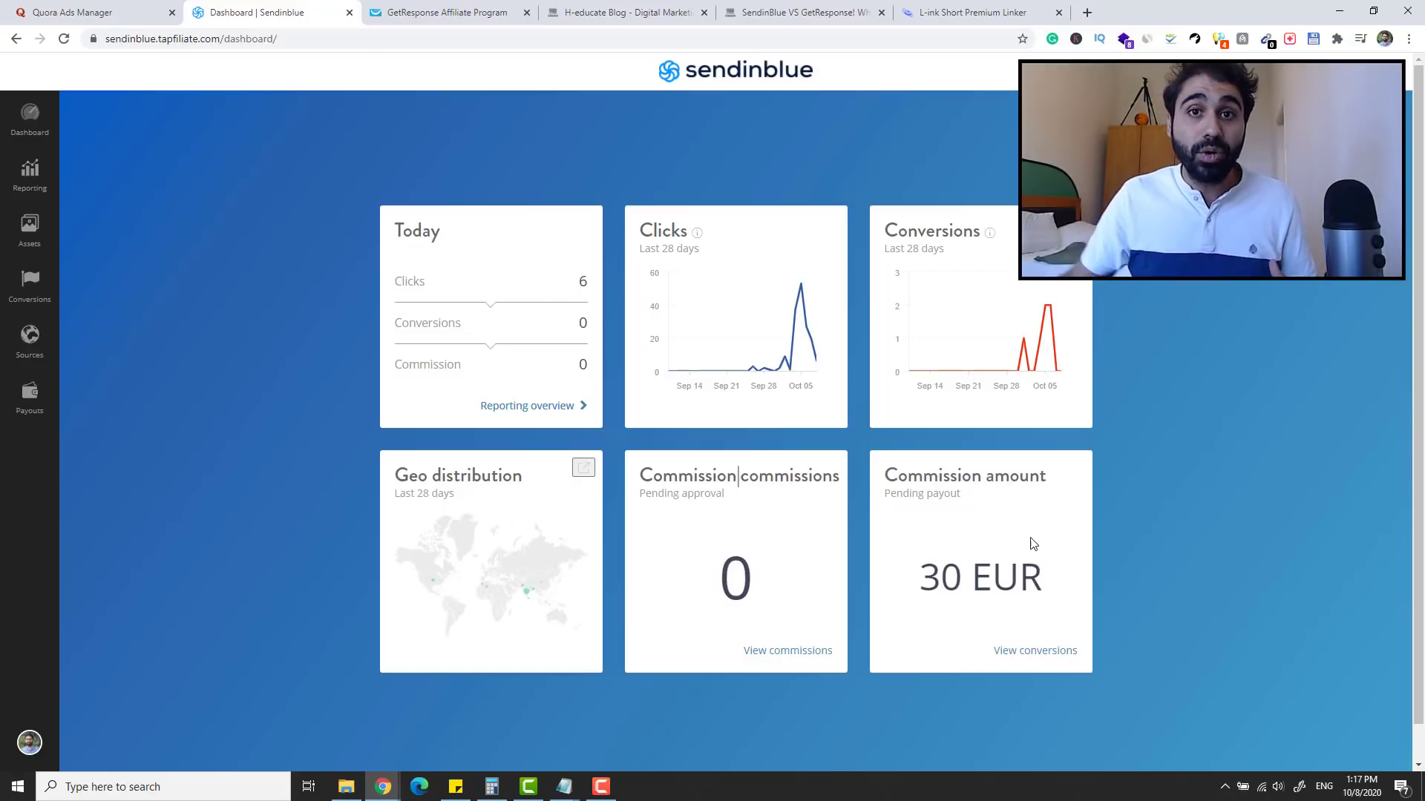
pyautogui.click(111, 12)
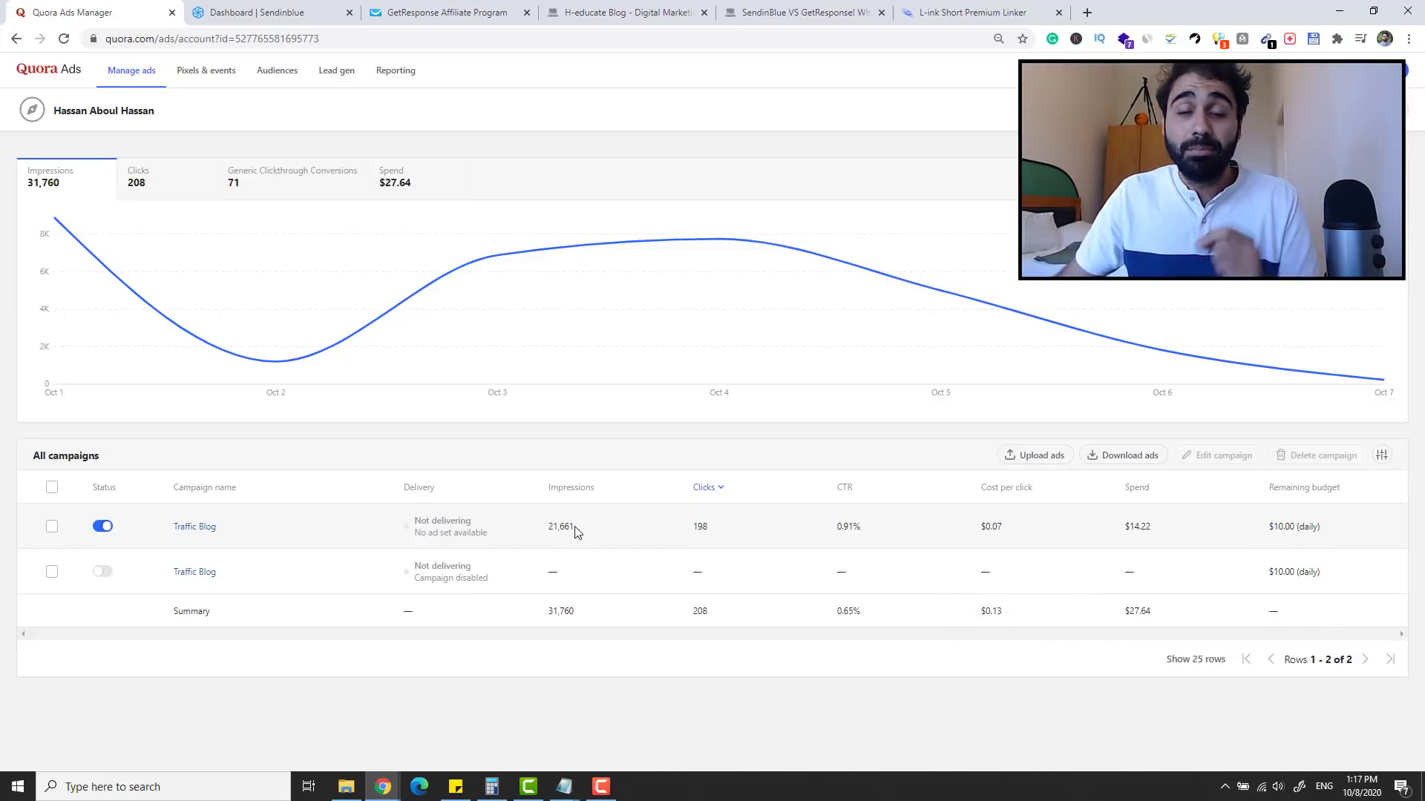
# Open the SendinBlue affiliate conversions list and examine the commission types of the 2020/10/06 19:36 conversion
pyautogui.click(279, 12)
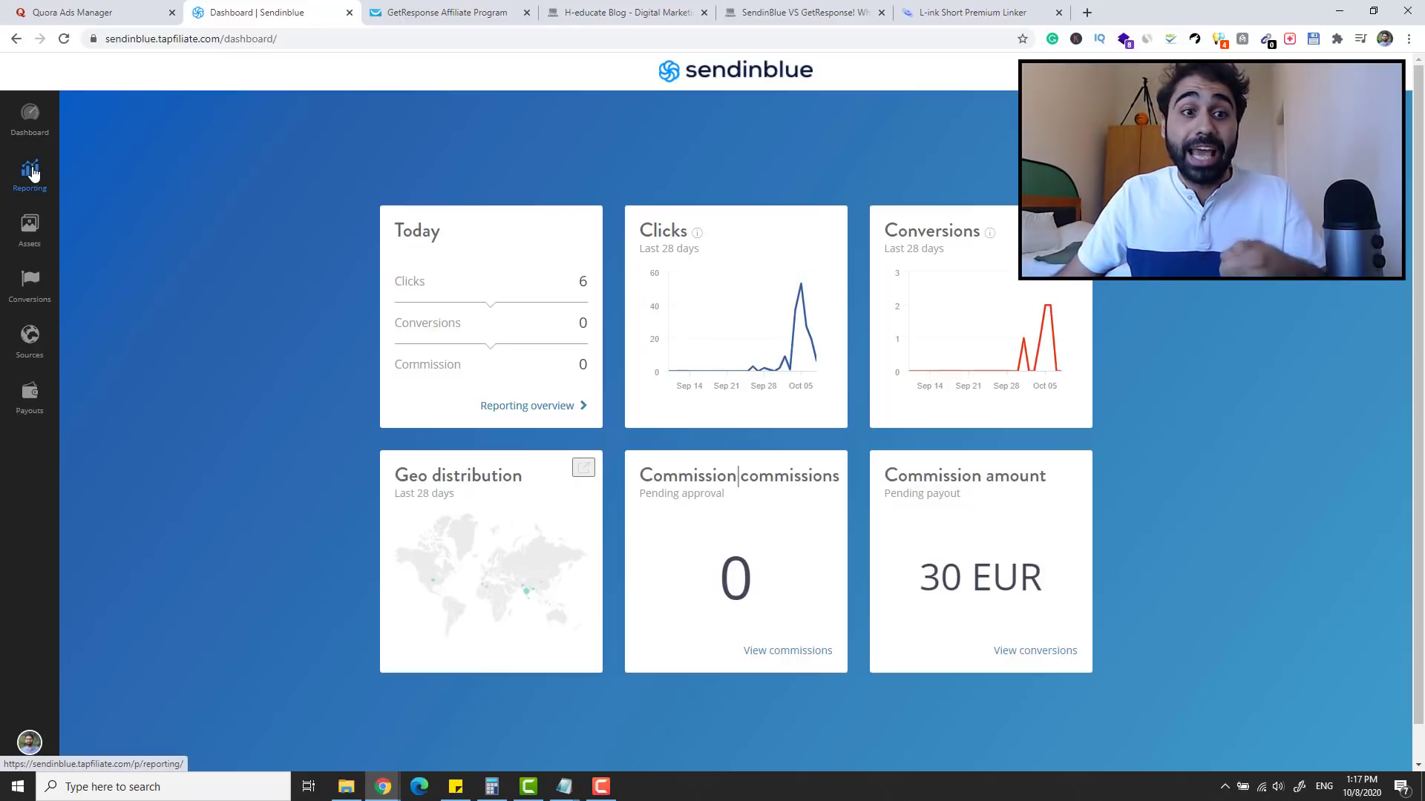
pyautogui.click(25, 278)
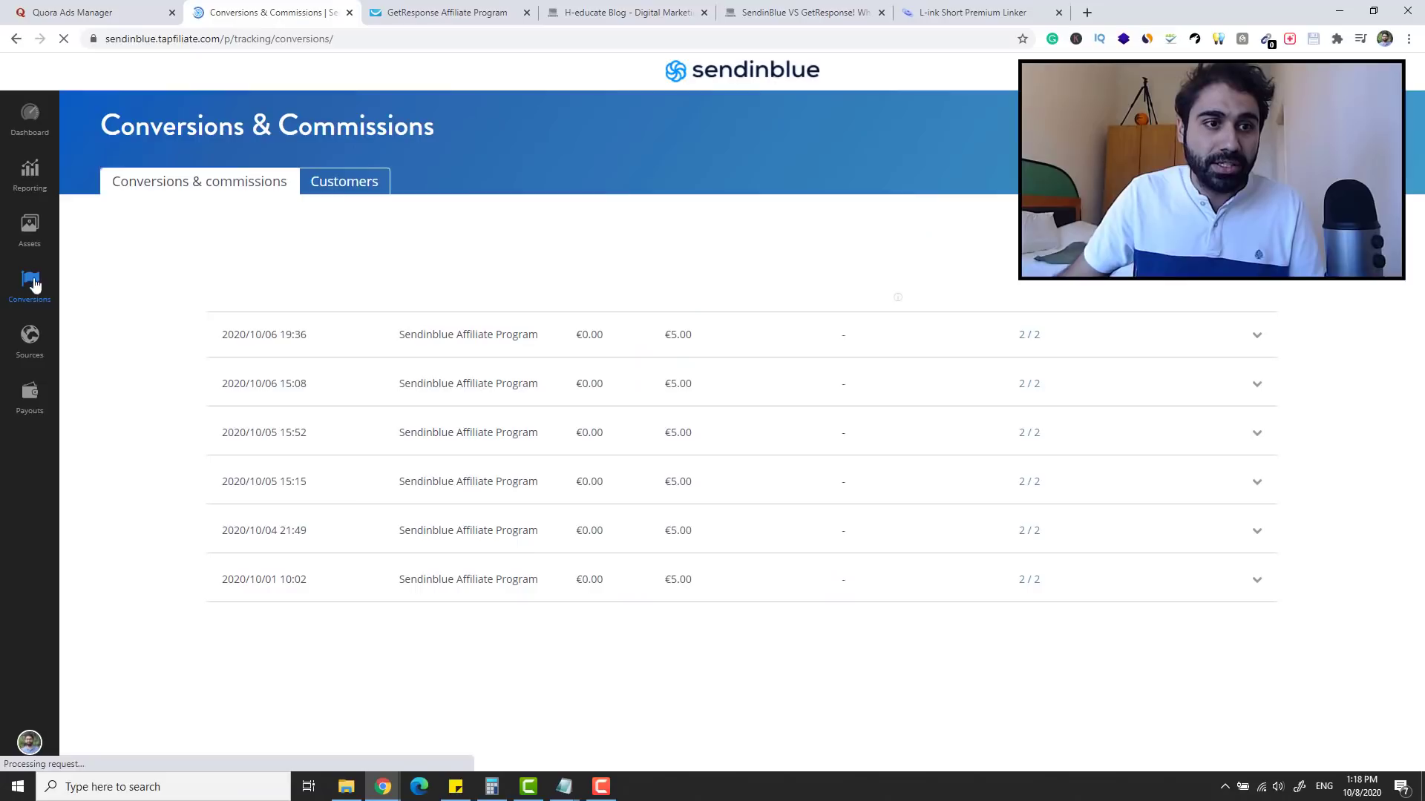
pyautogui.click(670, 334)
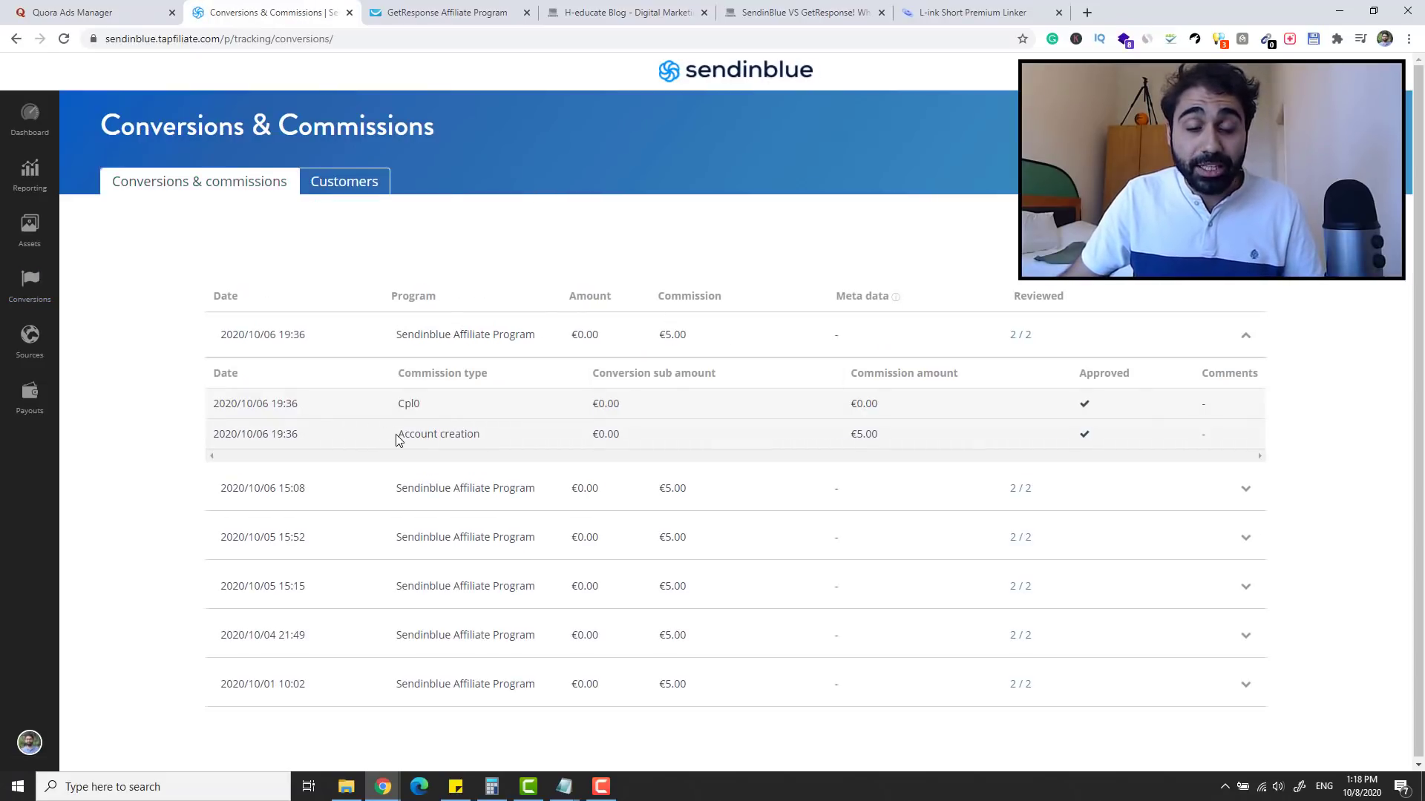
pyautogui.moveTo(398, 434); pyautogui.dragTo(487, 438)
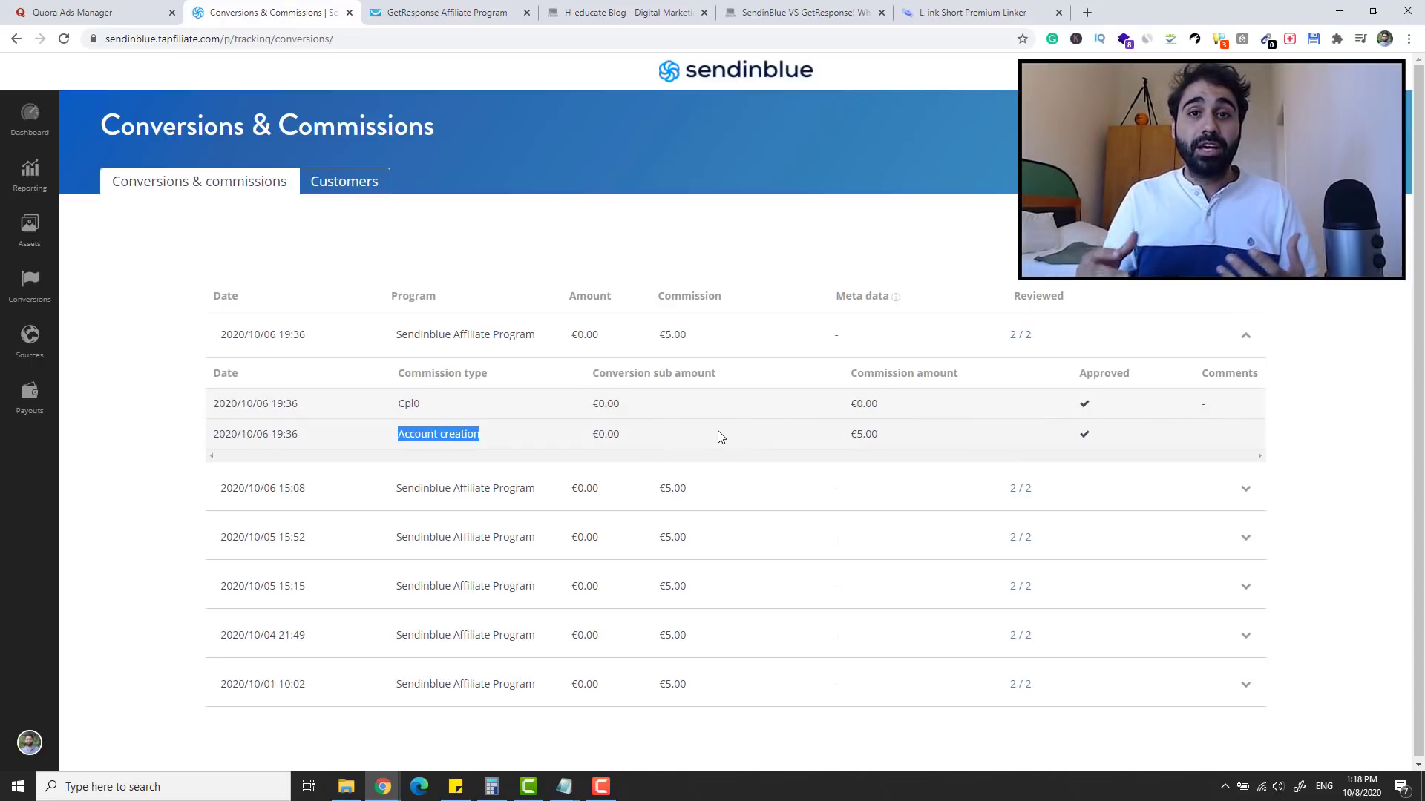
# Compare the GetResponse referred accounts with the SendinBlue conversions and Quora campaign results, and look over the blog post's introduction
pyautogui.click(454, 9)
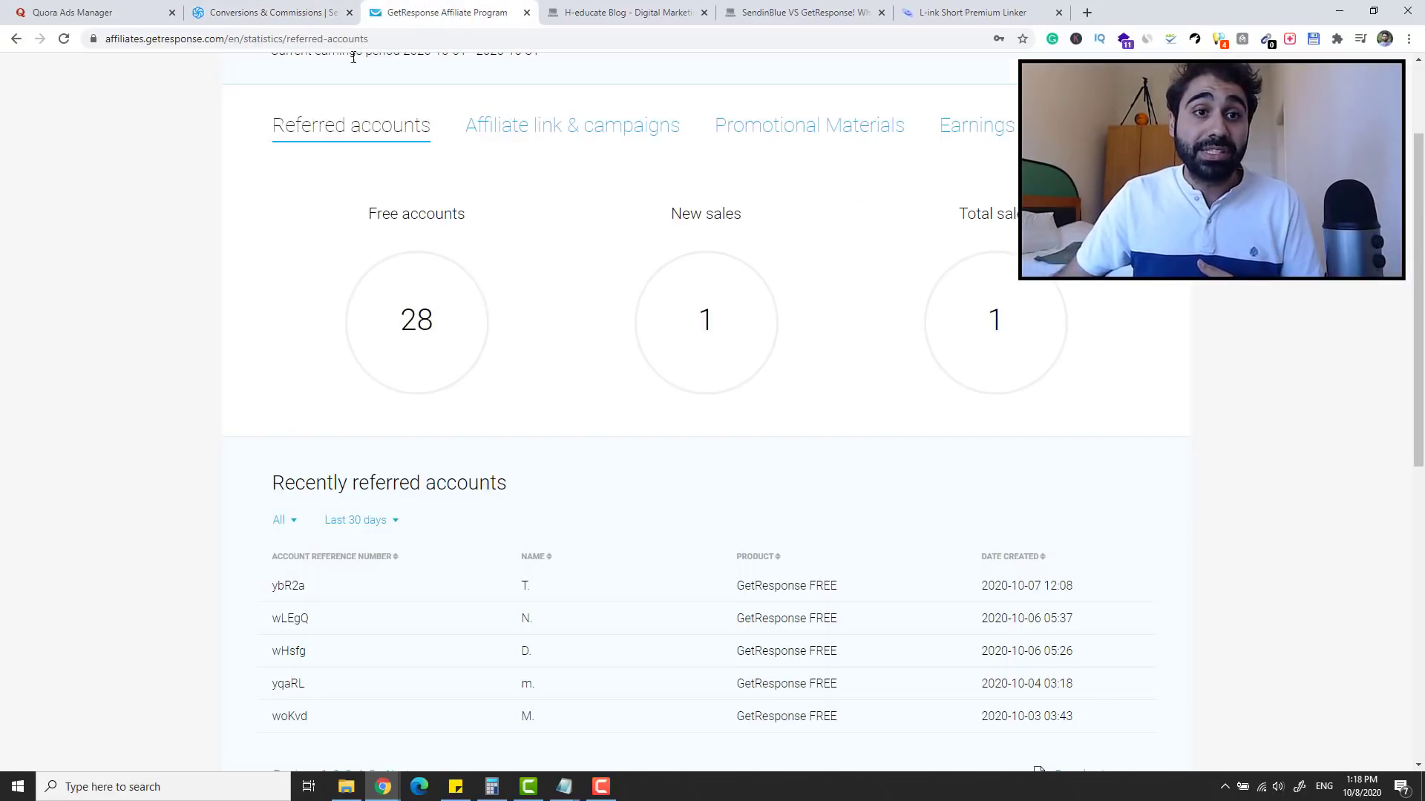
pyautogui.click(269, 6)
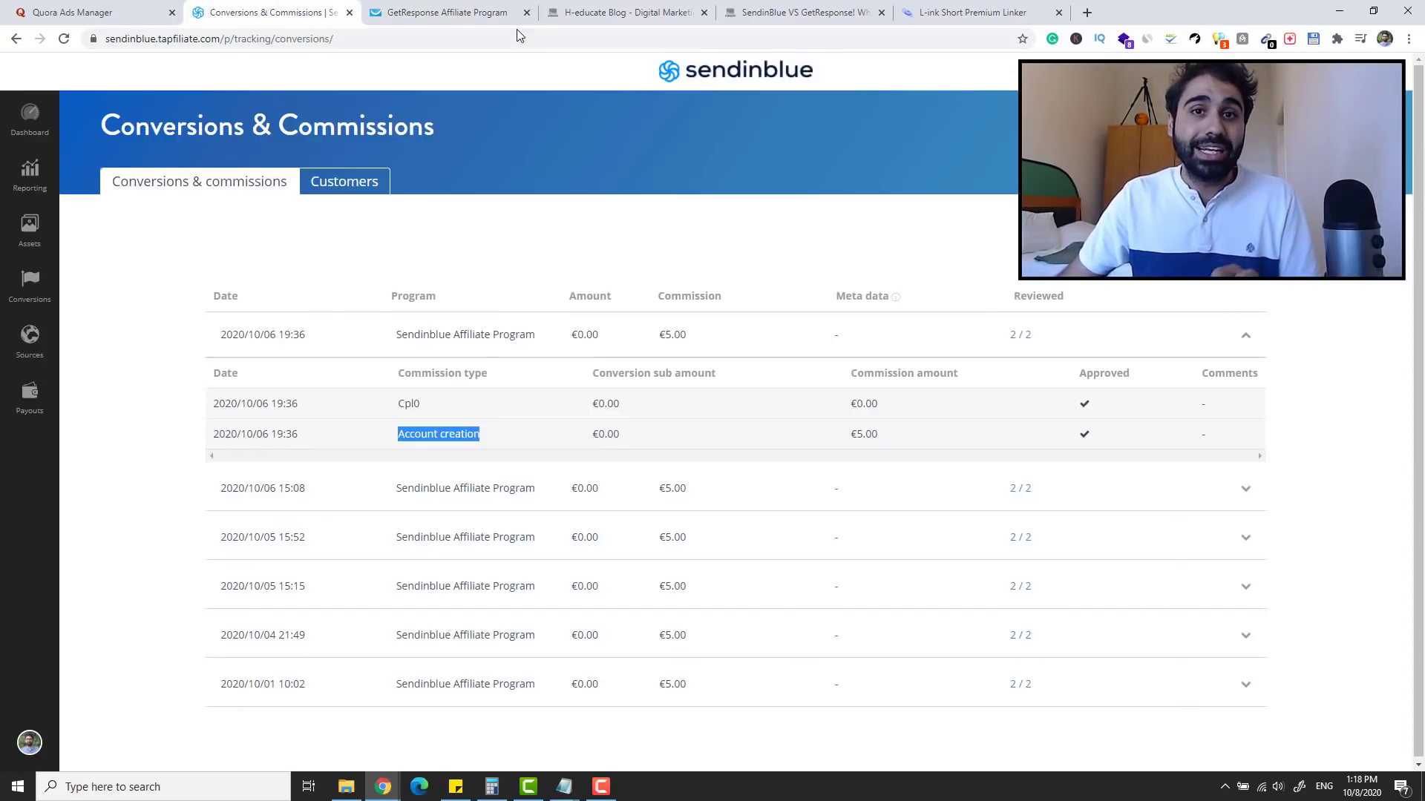
pyautogui.click(104, 7)
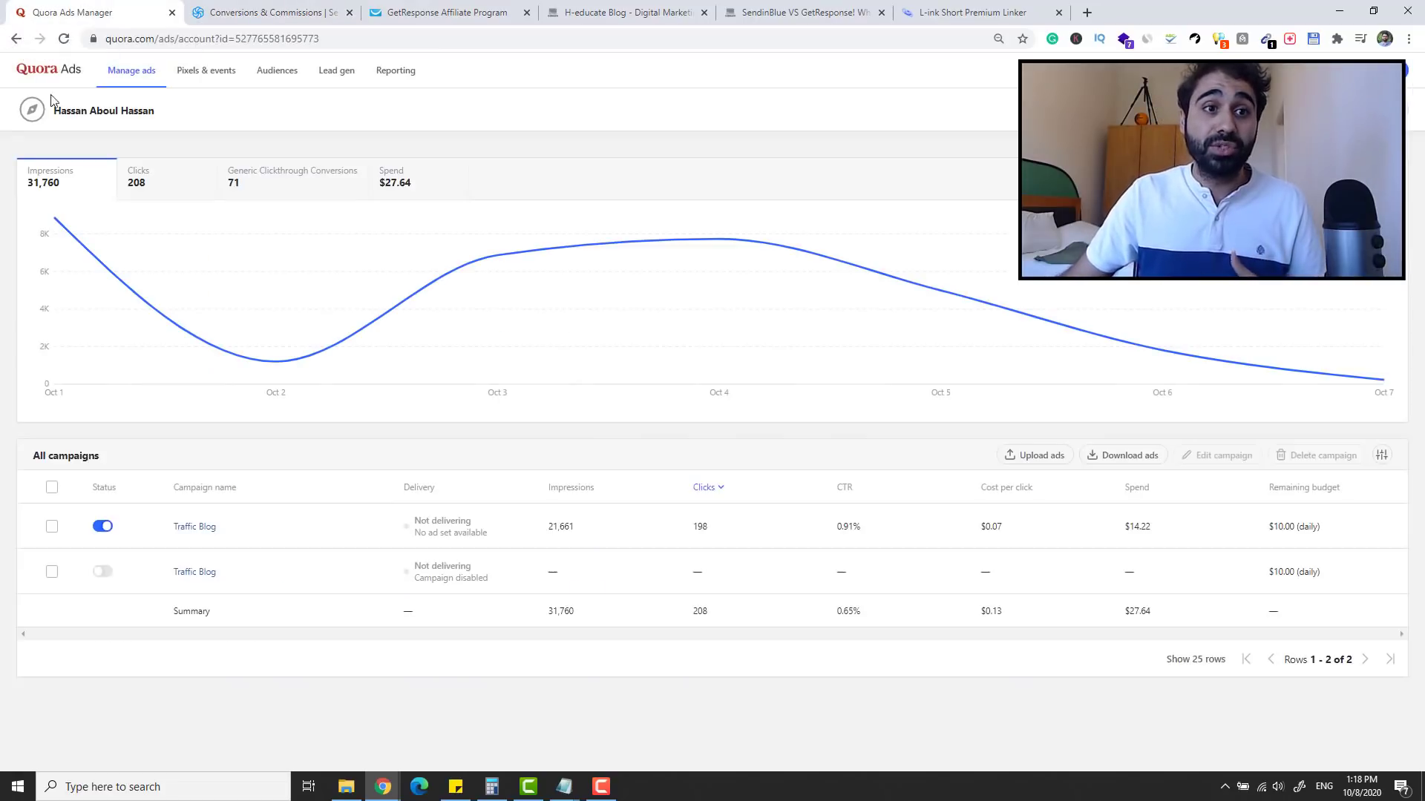
pyautogui.click(791, 7)
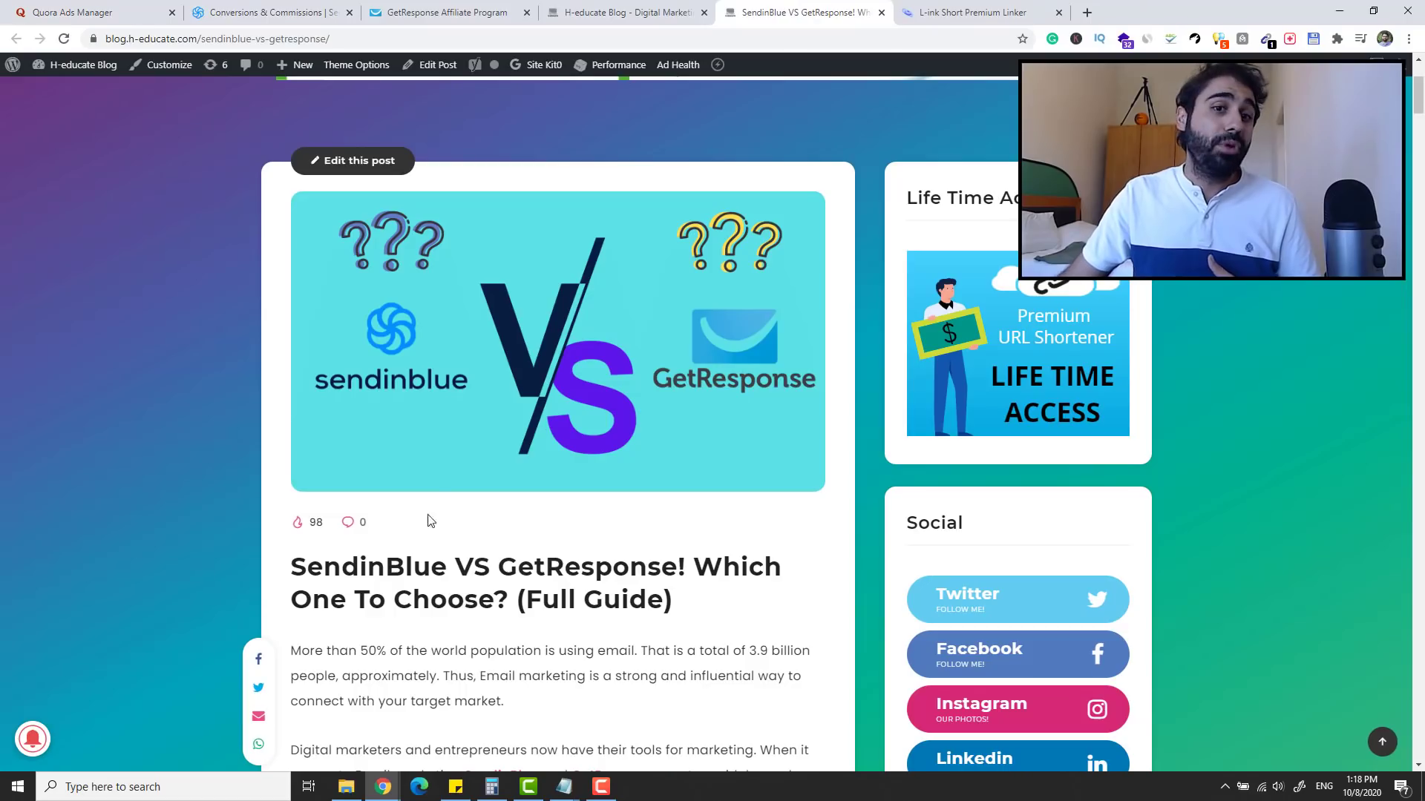
pyautogui.scroll(-3, 446, 550)
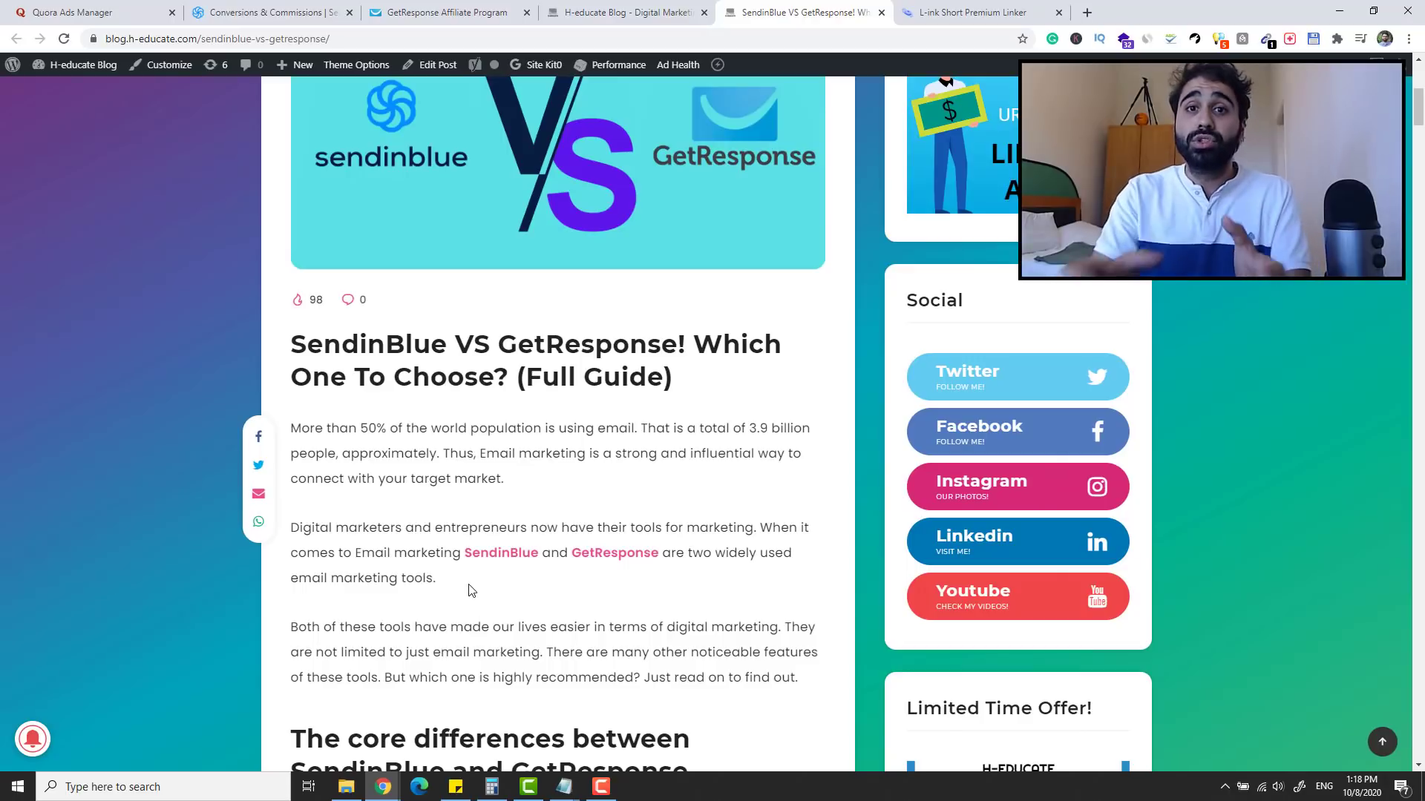